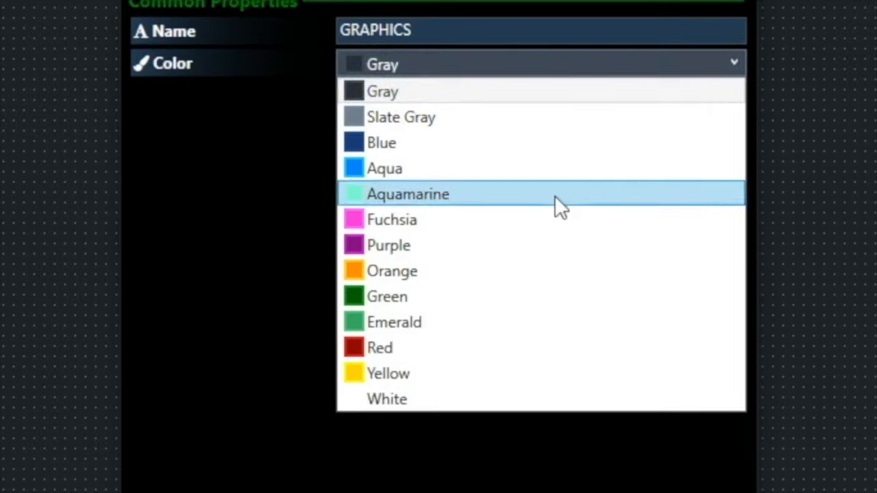
- Make the GRAPHICS label green, then widen it into a header bar across the top-left
left_click(432, 301)
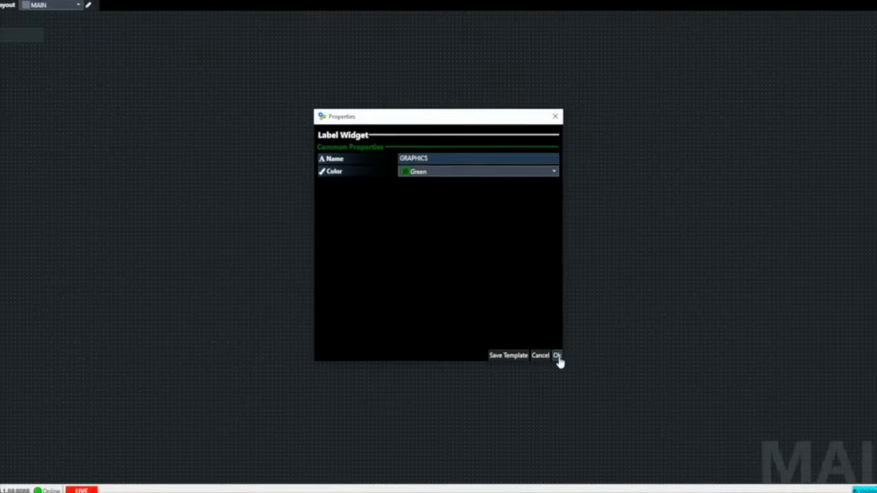
left_click(650, 446)
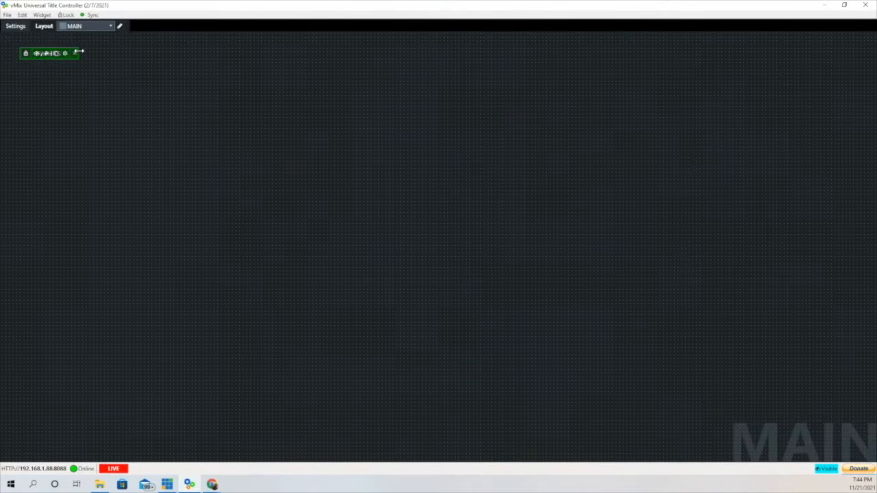
left_click_drag(79, 52, 466, 43)
left_click_drag(198, 52, 193, 42)
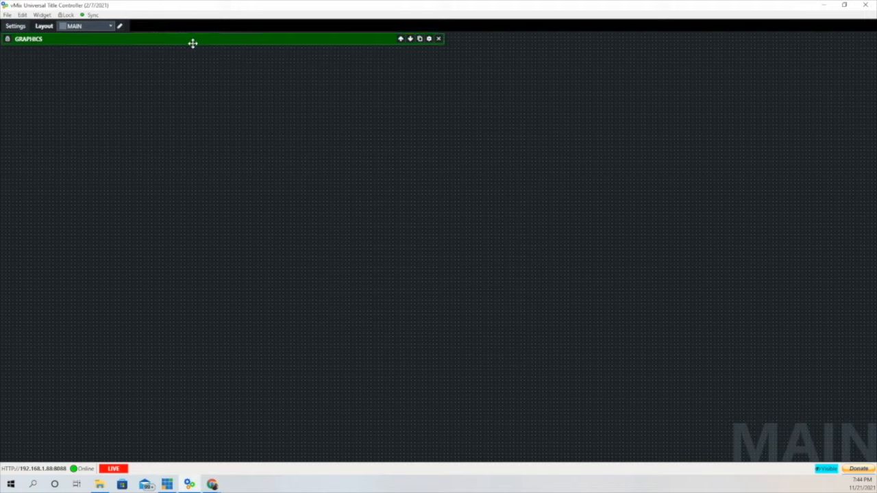
- Add a button widget to the layout named SmallBug and colour it orange
left_click(41, 15)
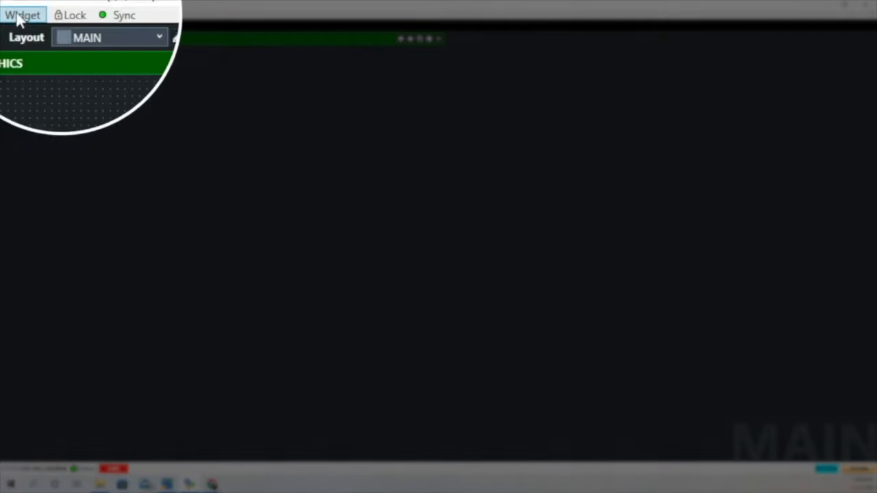
left_click(47, 36)
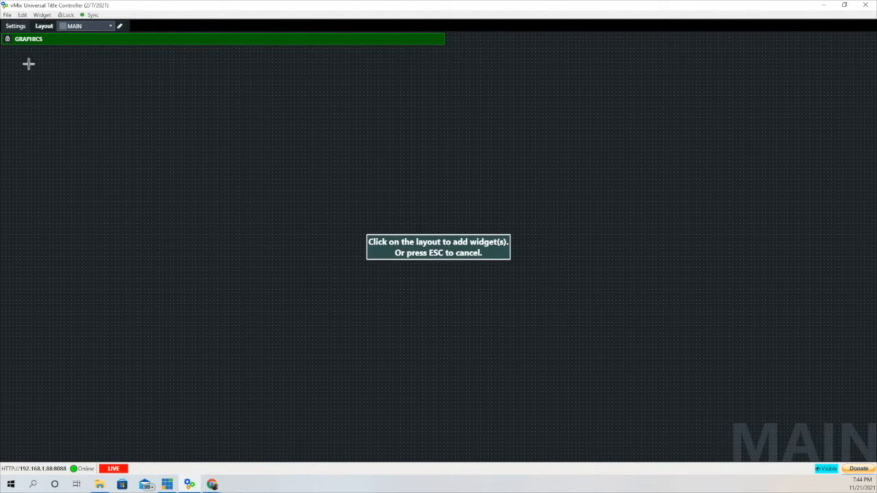
left_click(27, 62)
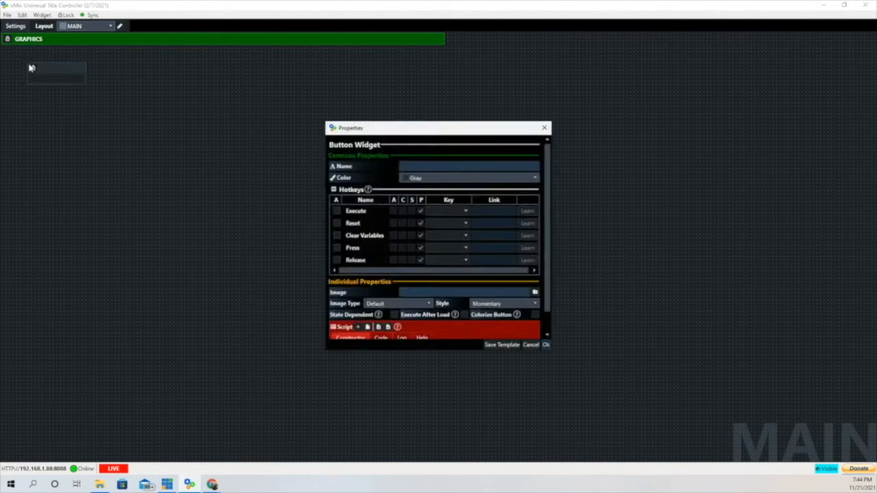
left_click(420, 167)
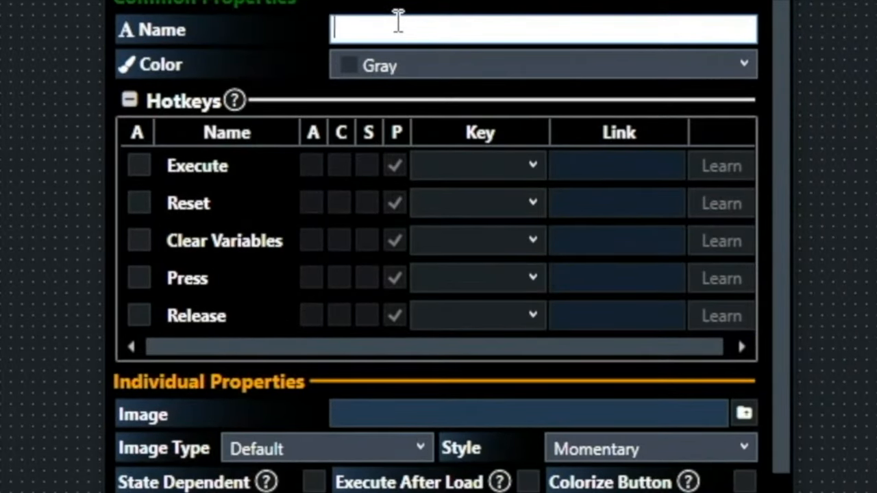
type("SmallB")
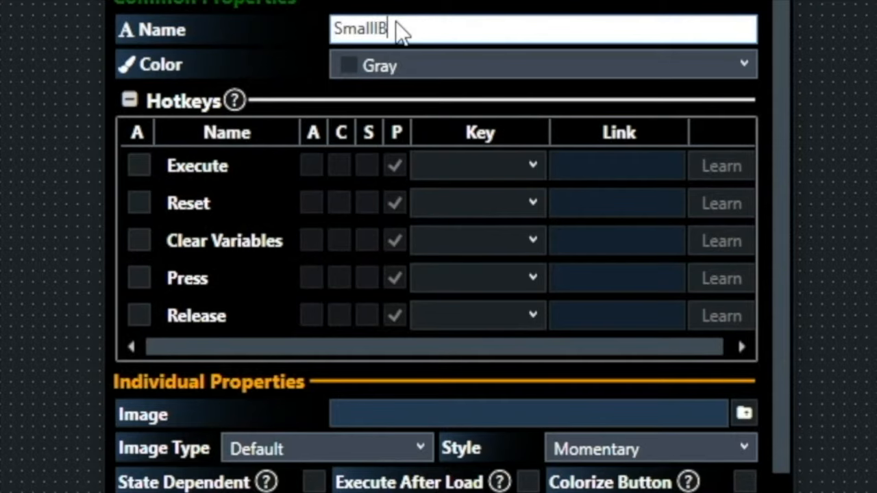
type("ug")
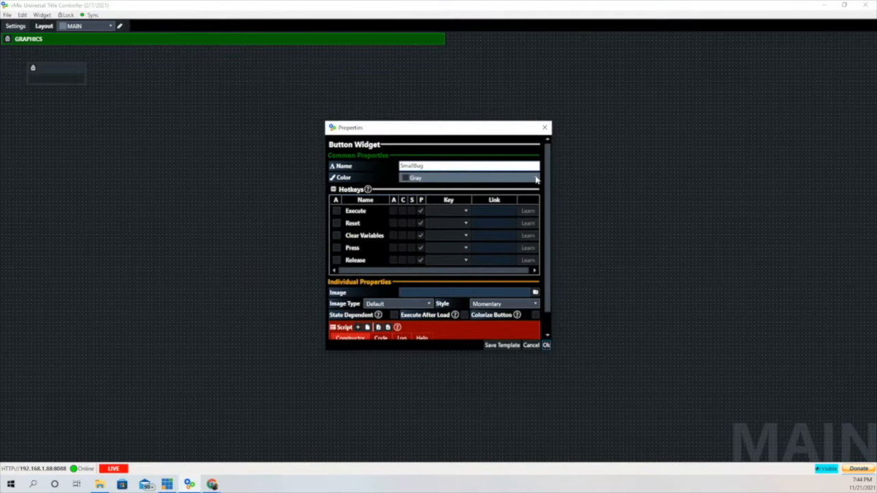
left_click(534, 179)
left_click(445, 251)
scroll(368, 197, "down", 1)
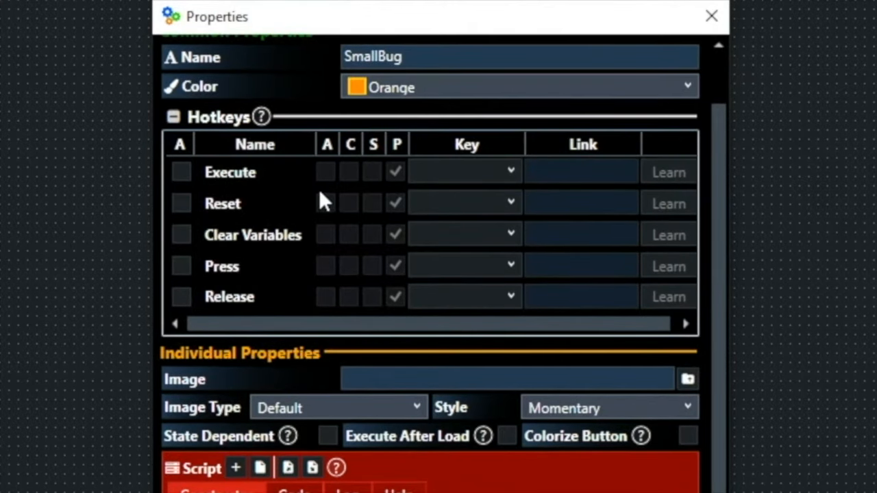
- Link Execute to ShowBug and Reset to HideBug, and make the button State Dependent
left_click(182, 173)
left_click(576, 170)
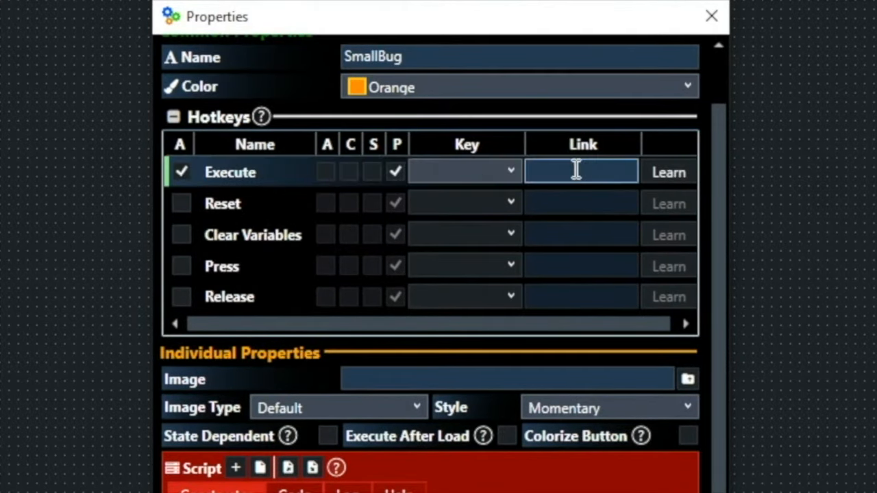
type("ShowBug")
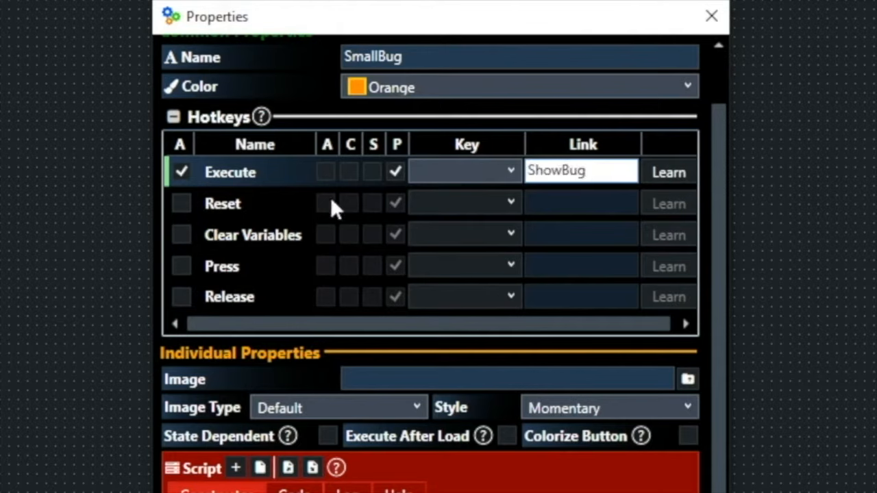
left_click(181, 203)
left_click(555, 204)
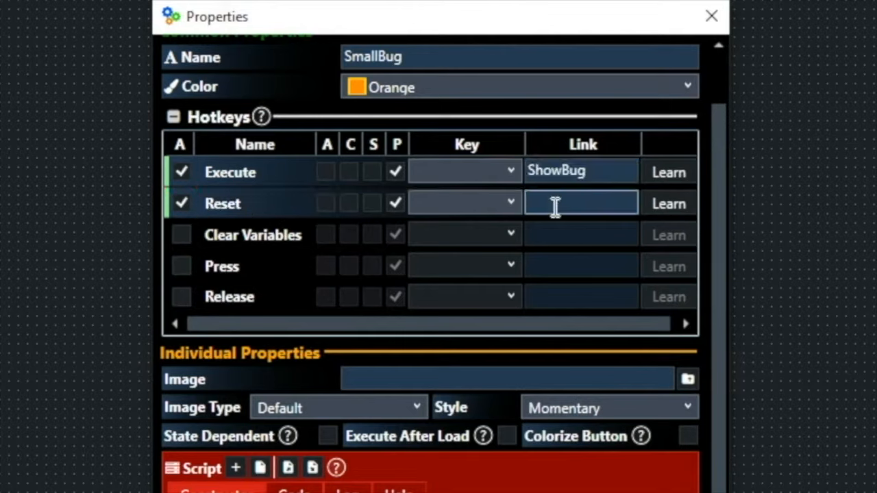
type("HideBug")
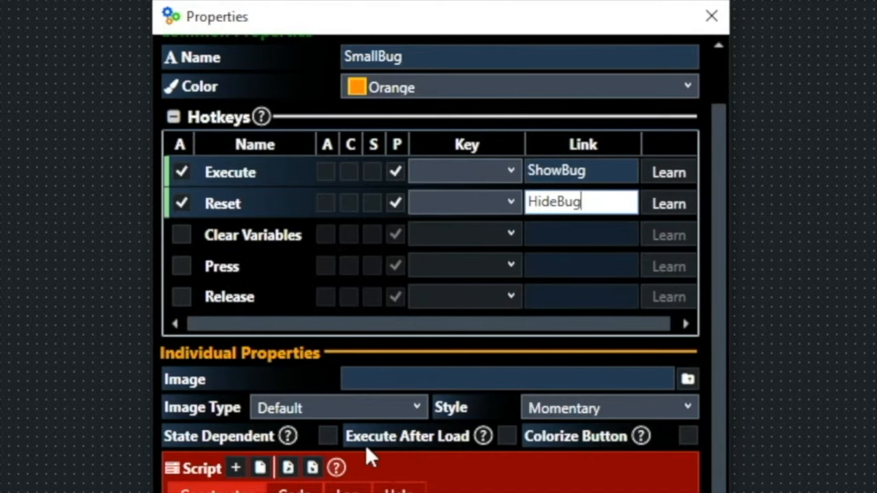
left_click(330, 434)
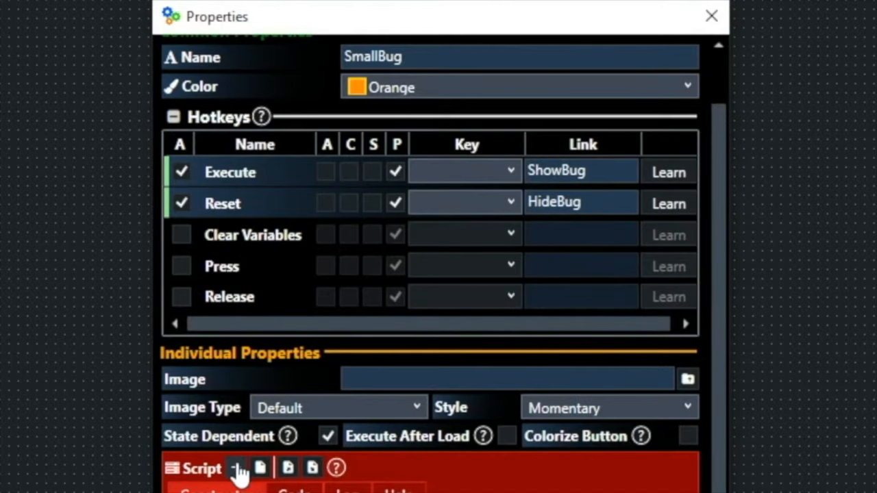
scroll(239, 471, "down", 2)
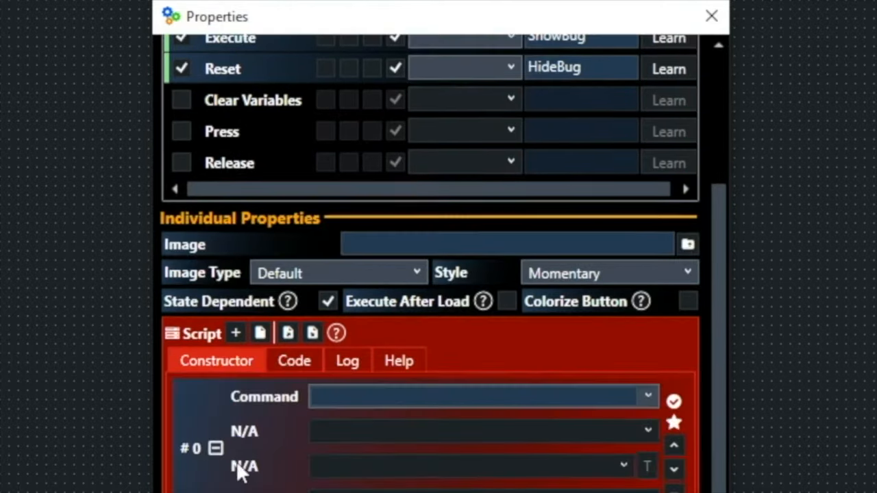
- Give SmallBug an OverlayInputX command on sml boxing bug.gtzip, overlay 3, and save the button
left_click(647, 396)
scroll(489, 479, "down", 3)
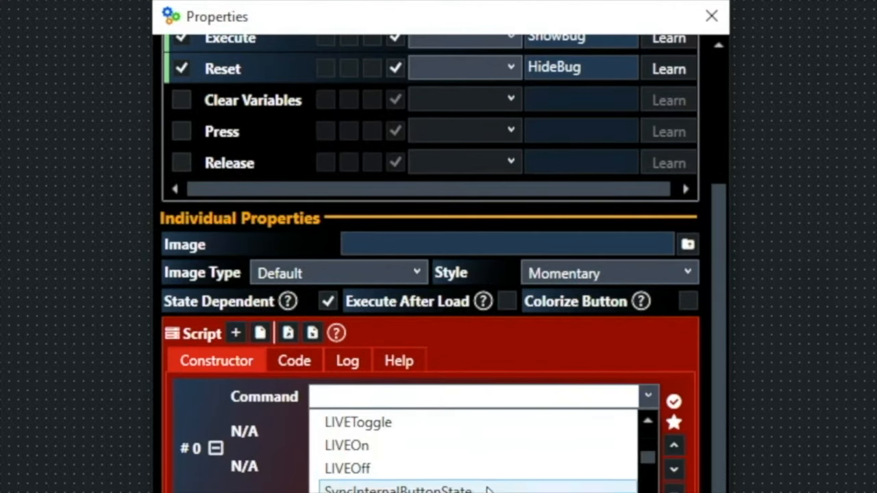
scroll(480, 452, "down", 10)
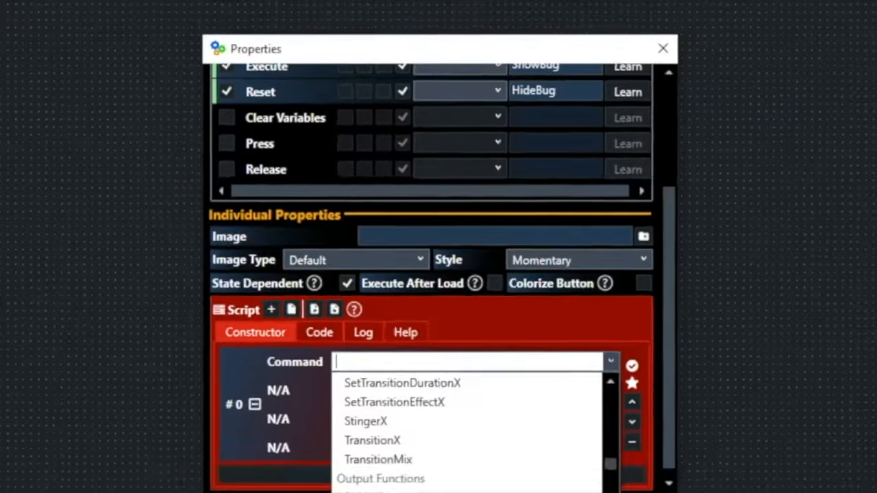
scroll(465, 424, "down", 10)
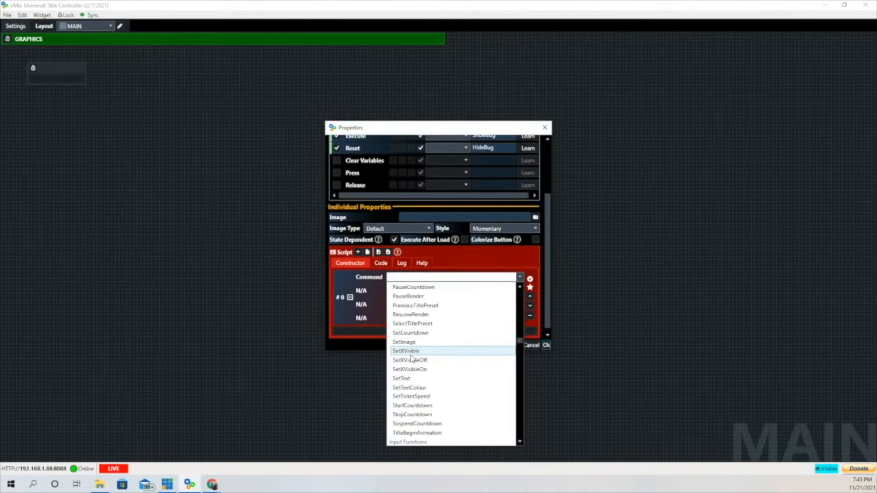
scroll(411, 358, "down", 12)
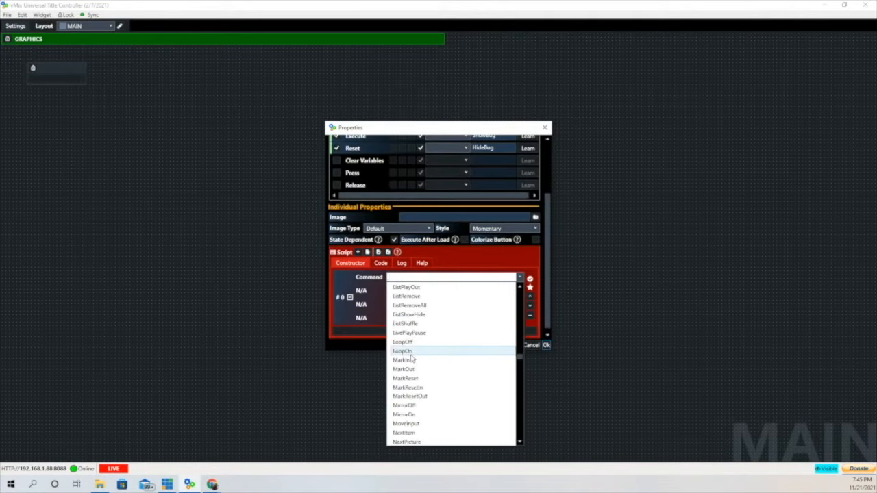
scroll(411, 358, "down", 12)
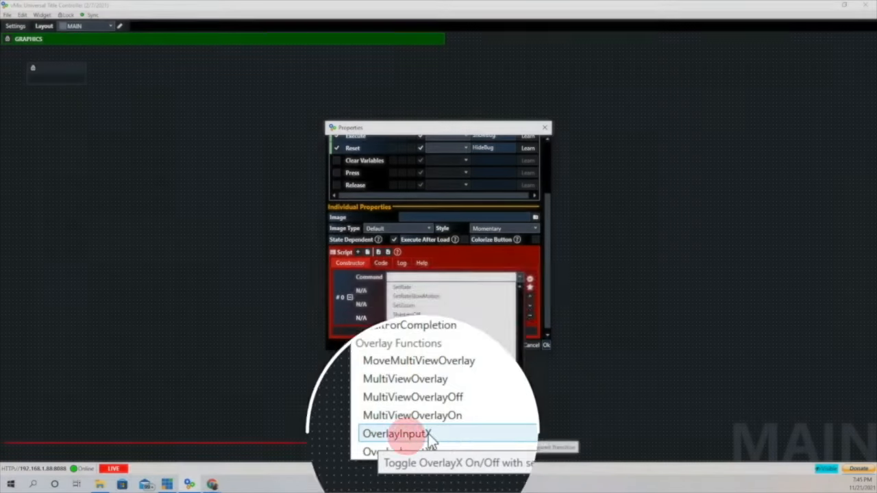
left_click(428, 434)
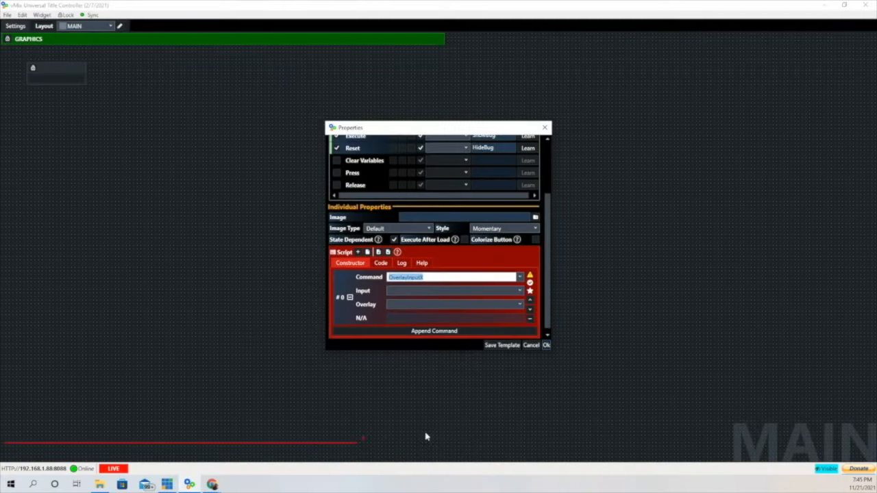
left_click(520, 293)
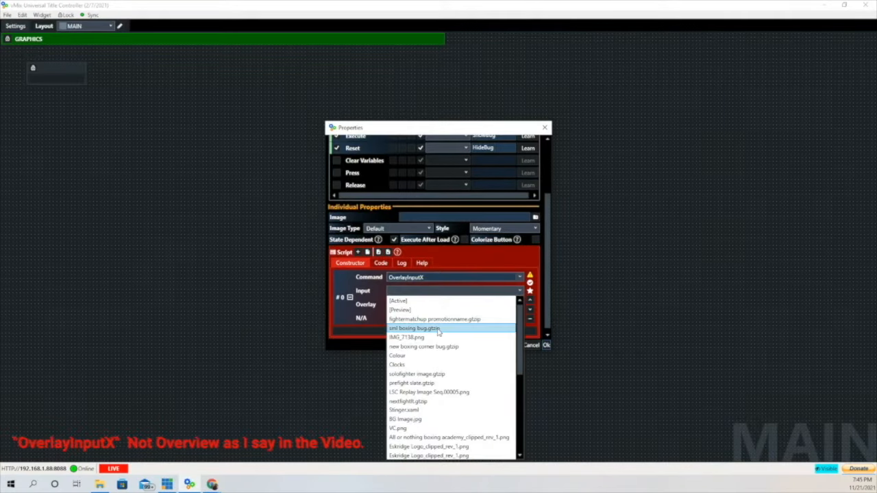
left_click(438, 329)
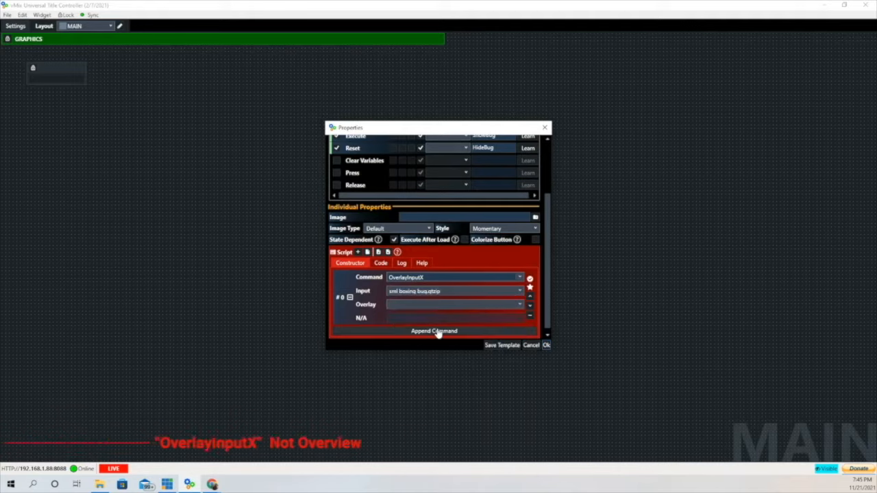
left_click(520, 306)
left_click(397, 335)
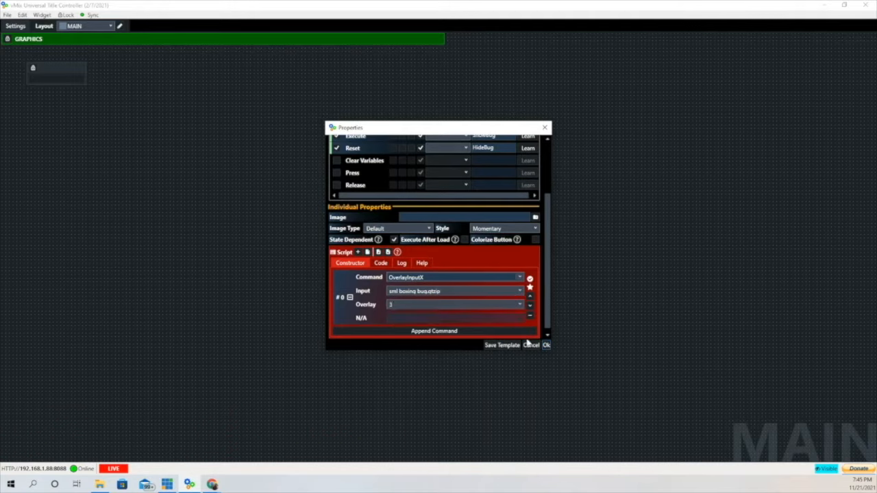
left_click(546, 346)
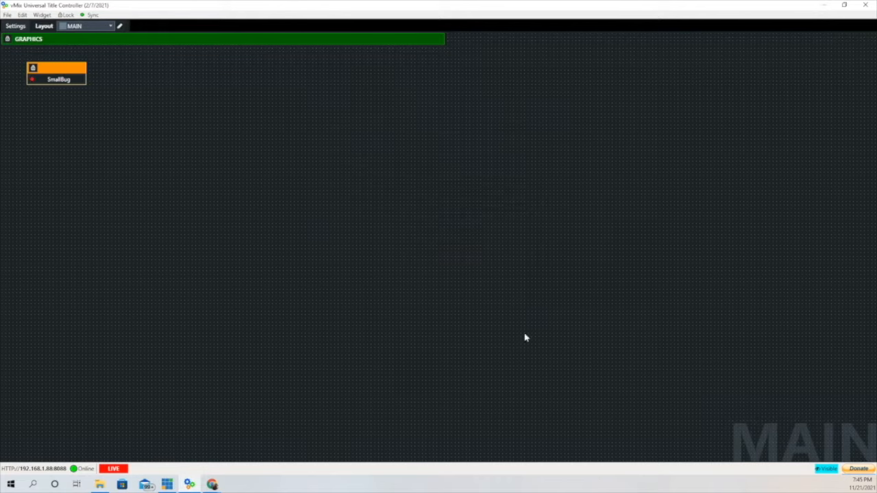
- Widen the SmallBug button and move it toward the top-left
mouse_move(41, 70)
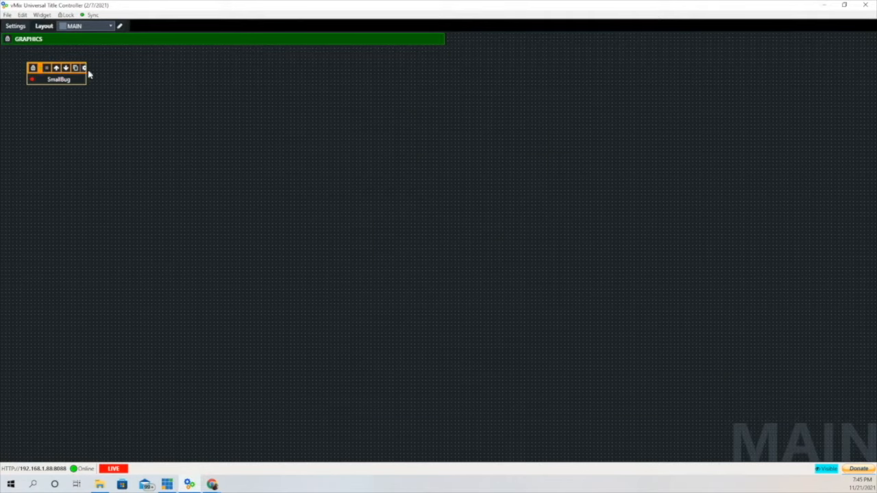
left_click_drag(88, 74, 106, 75)
left_click_drag(39, 68, 14, 53)
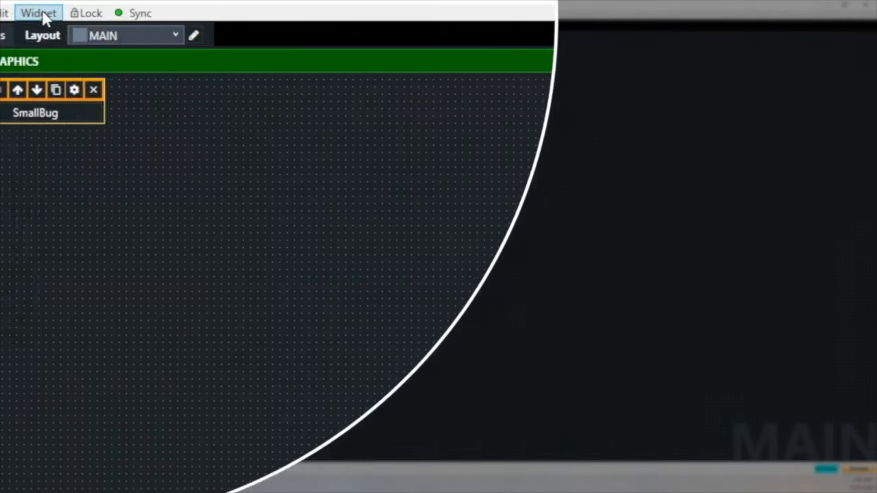
- Add an NDI Monitor widget to the MAIN layout and widen it
left_click(41, 14)
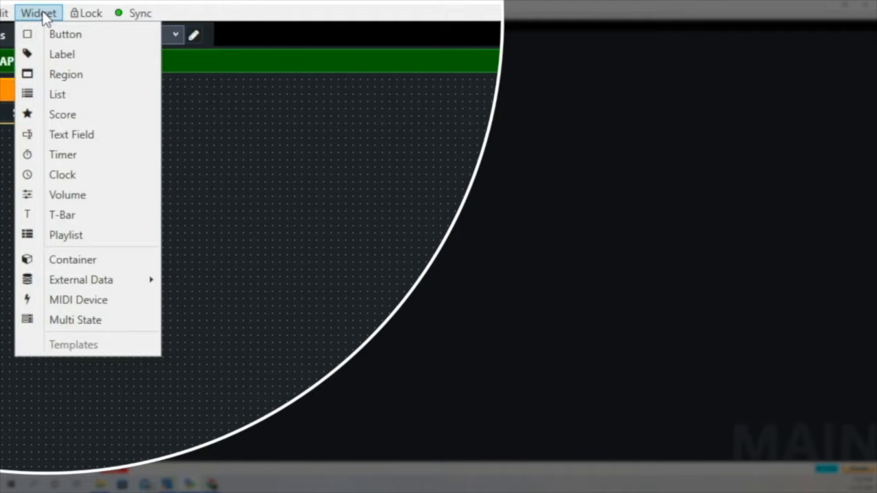
mouse_move(81, 282)
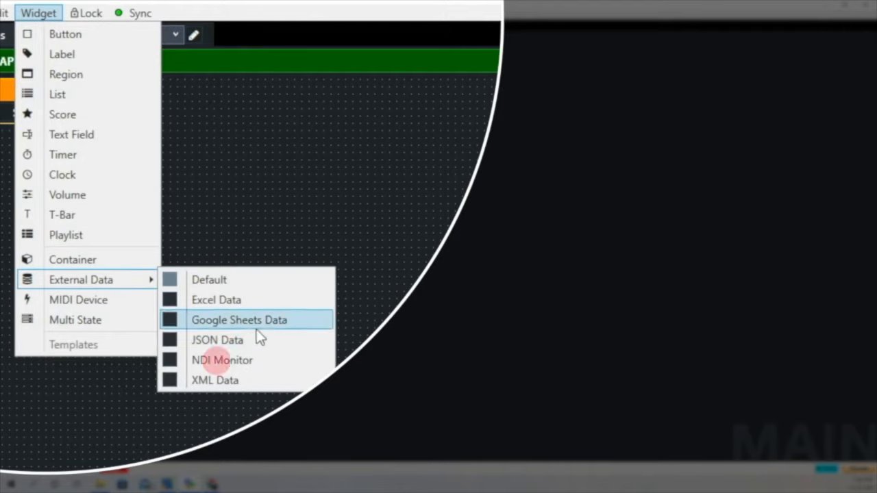
left_click(257, 362)
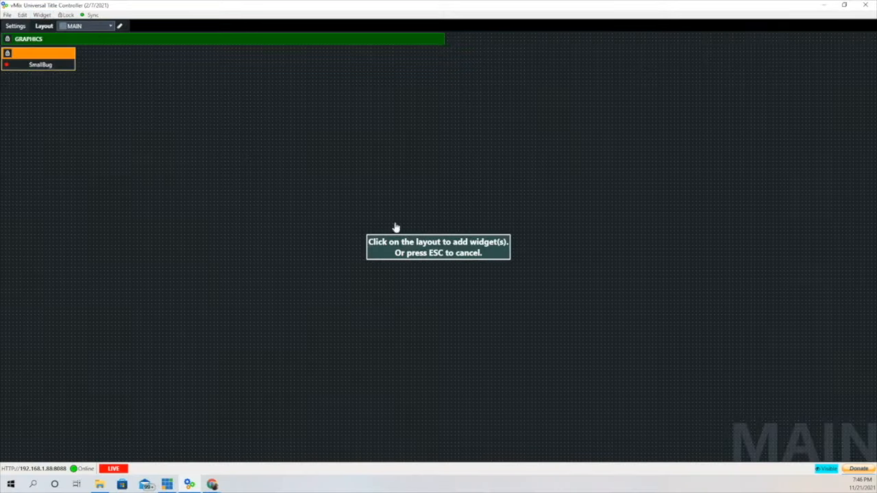
left_click(173, 63)
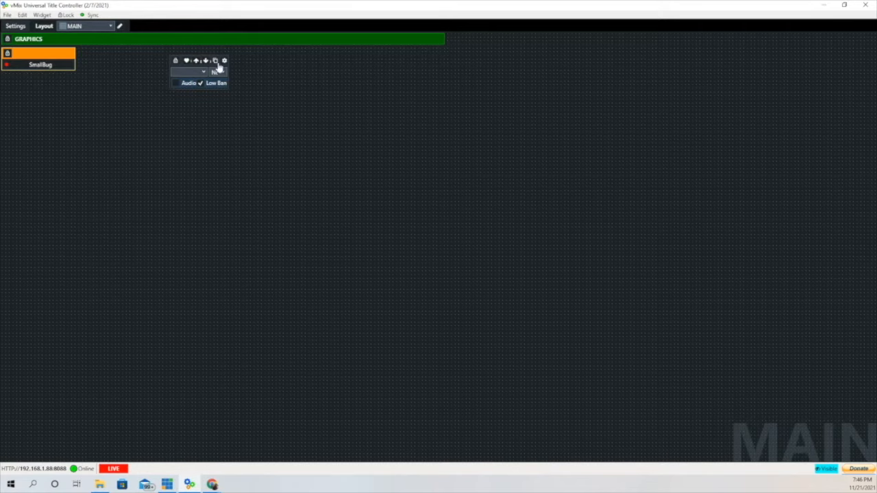
left_click_drag(229, 65, 313, 66)
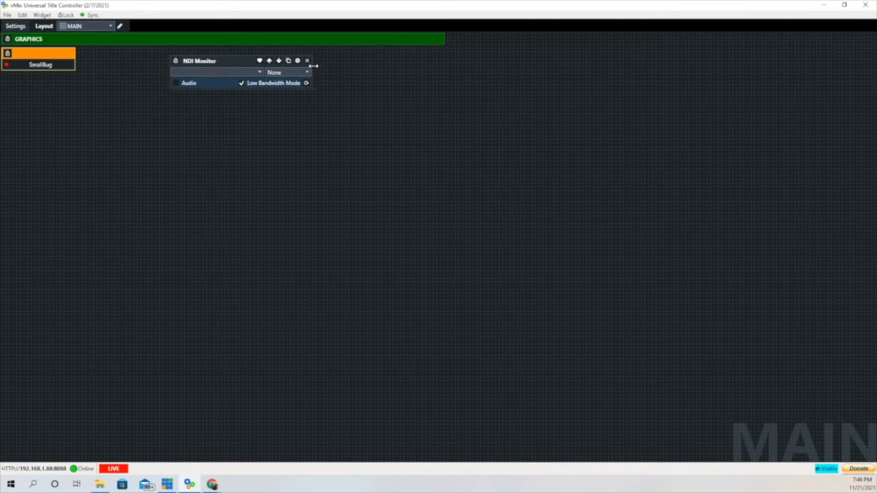
- Rename the widget 'NDI Monitor PROGRAM', make it orange, and pick its data-provider DLL
left_click(296, 61)
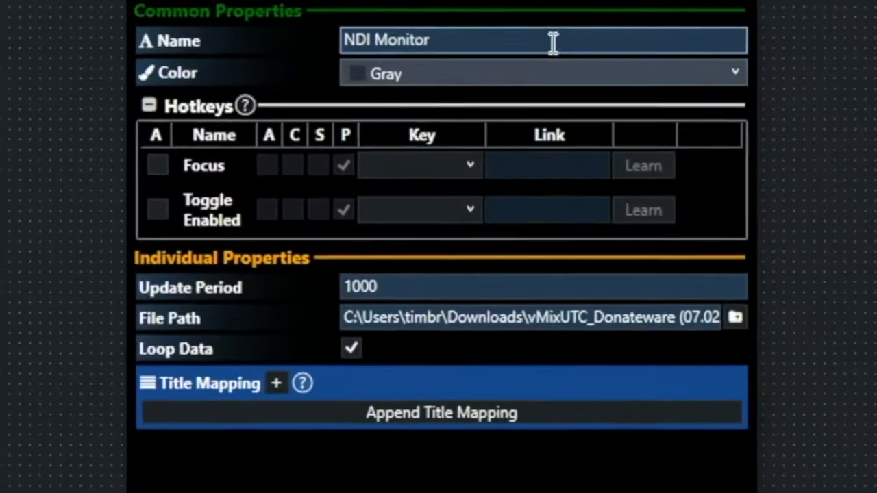
left_click(553, 42)
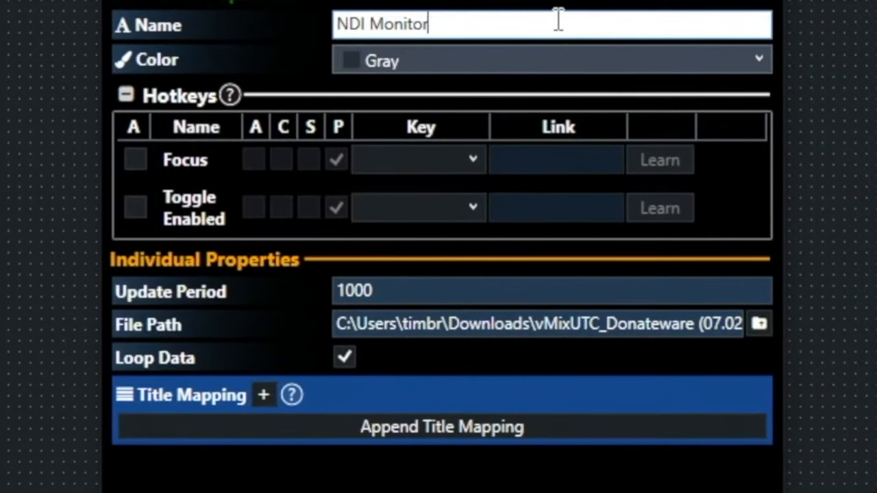
type("PROGR")
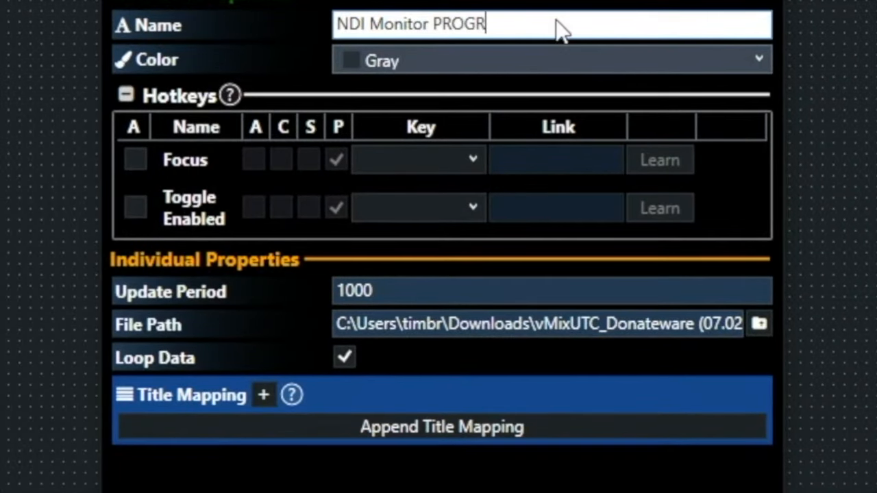
type("AM")
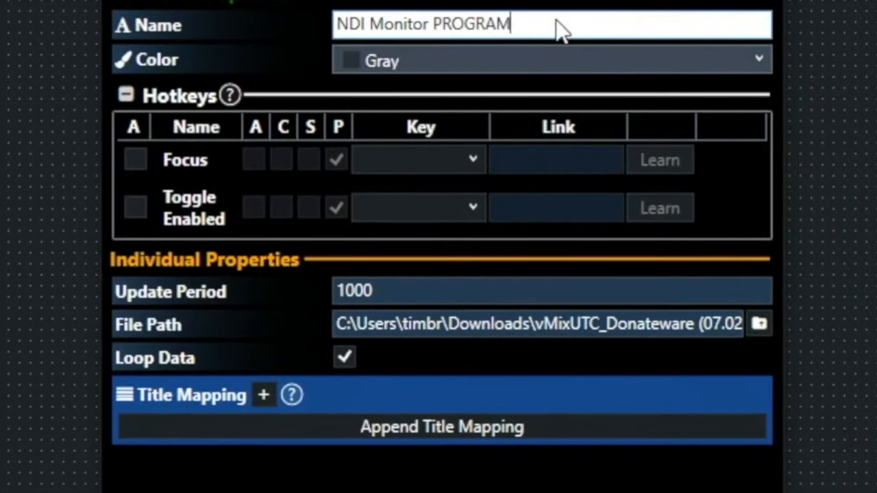
left_click(761, 63)
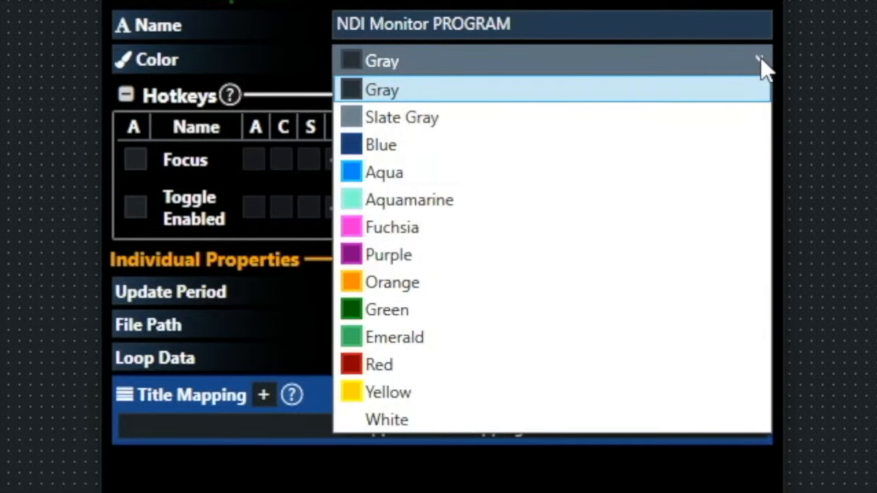
left_click(425, 282)
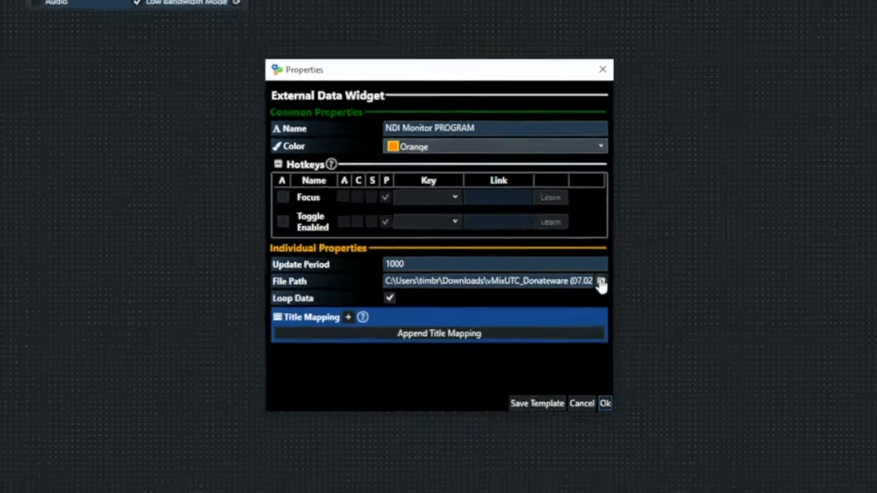
left_click(600, 281)
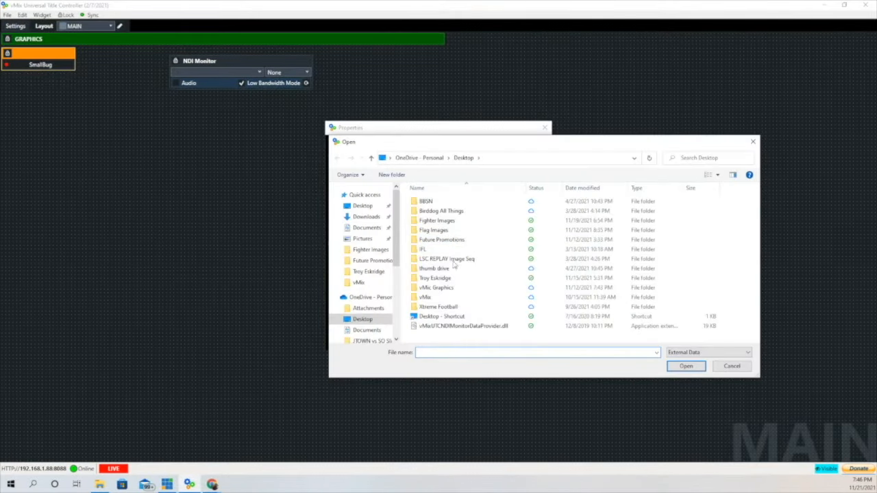
left_click(472, 326)
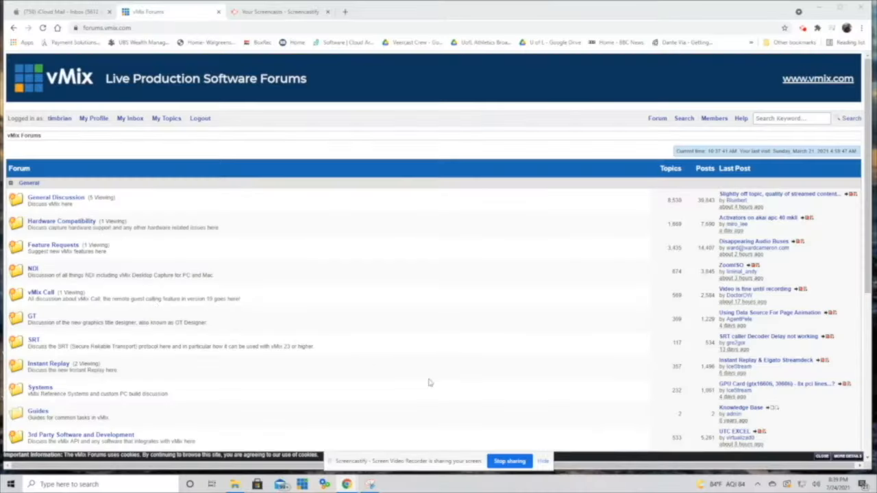
- Look up the [FREE] Universal Title Controller forum topic, then load the NDI Monitor DLL as file path
scroll(76, 211, "down", 2)
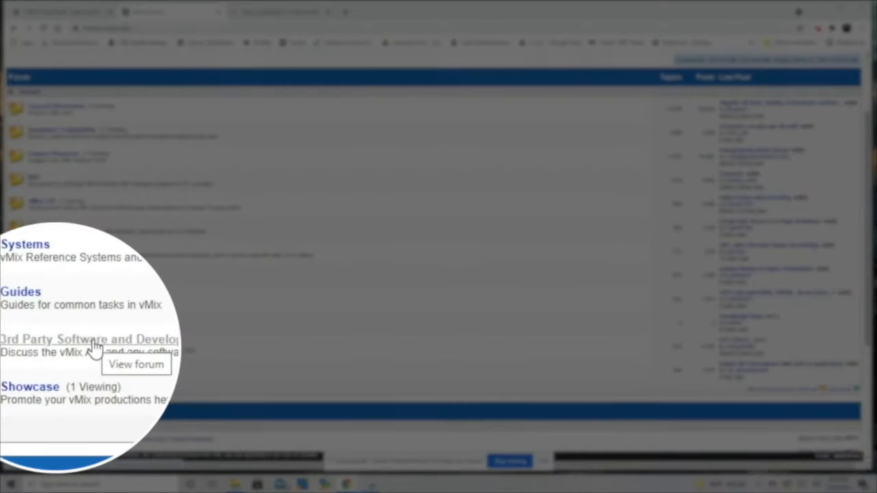
left_click(76, 347)
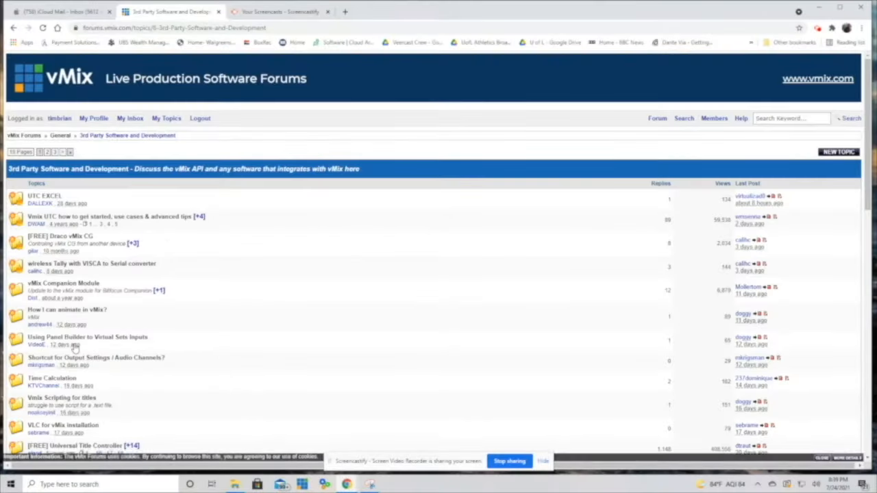
scroll(75, 347, "down", 1)
scroll(75, 347, "down", 1)
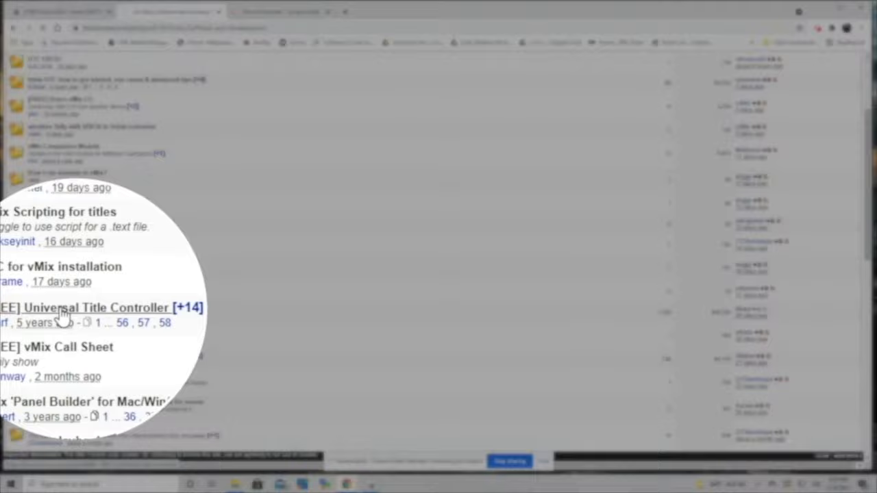
left_click(68, 313)
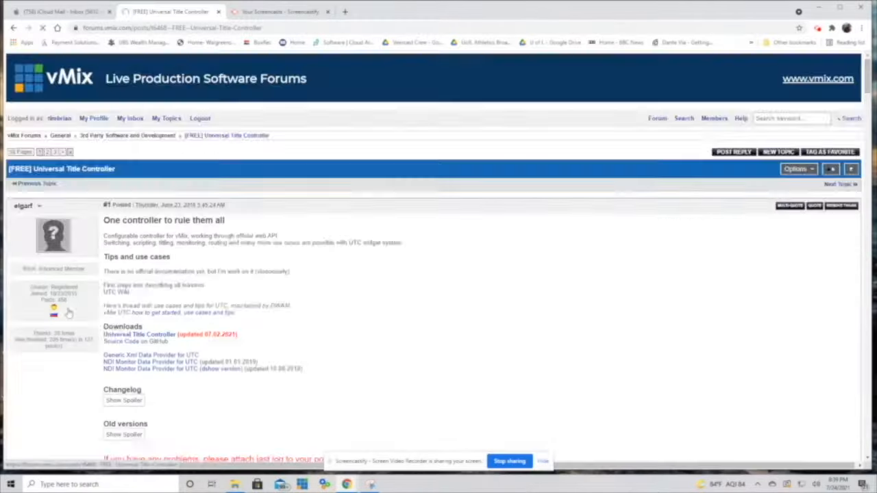
scroll(68, 313, "down", 2)
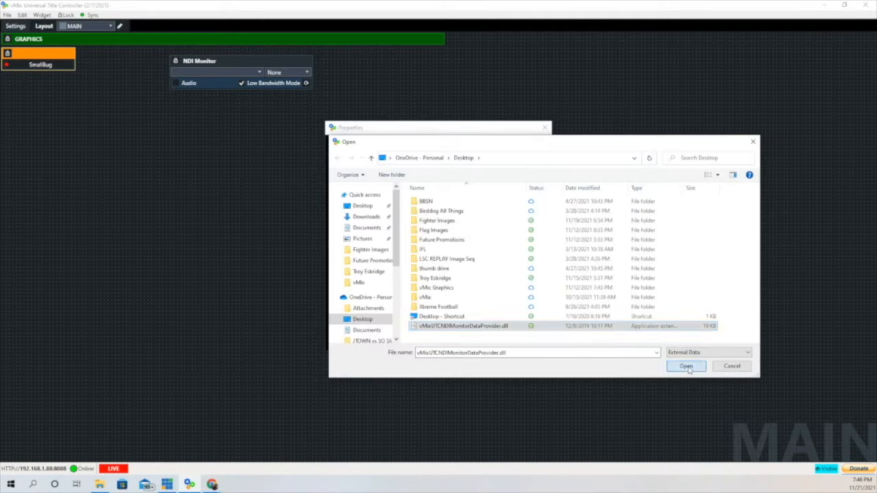
left_click(686, 366)
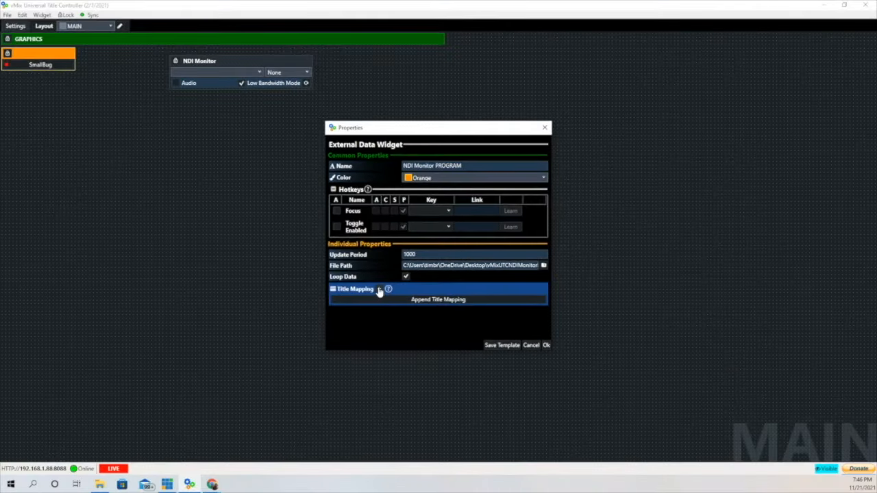
- Apply the settings, source DESKTOP-UM8V6CS (vMix - Output 1), and enlarge the monitor near the top
left_click(545, 345)
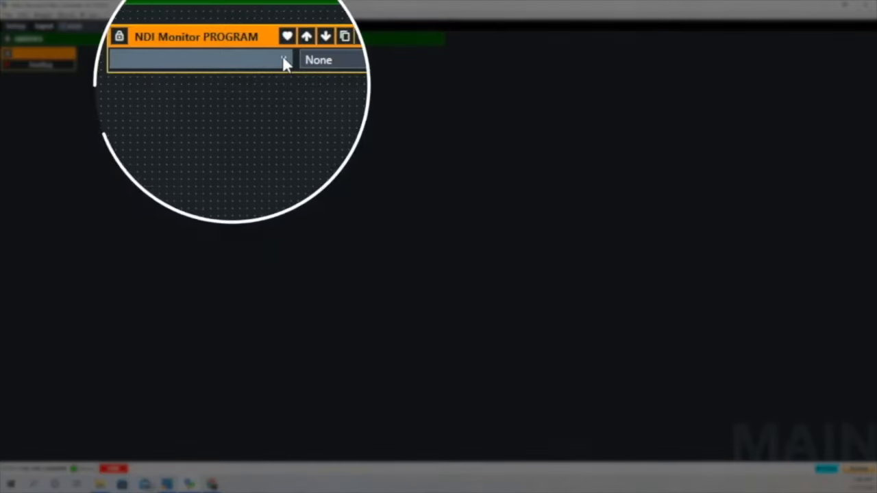
left_click(258, 72)
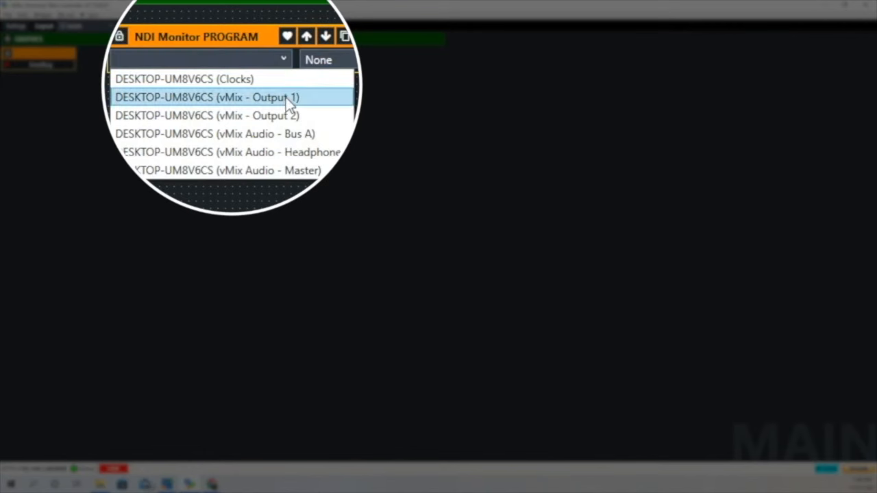
left_click(286, 97)
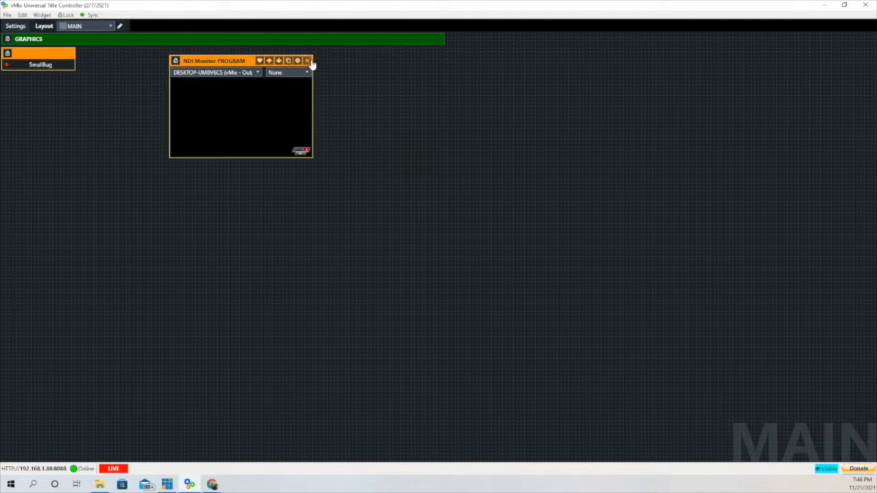
left_click_drag(314, 63, 470, 63)
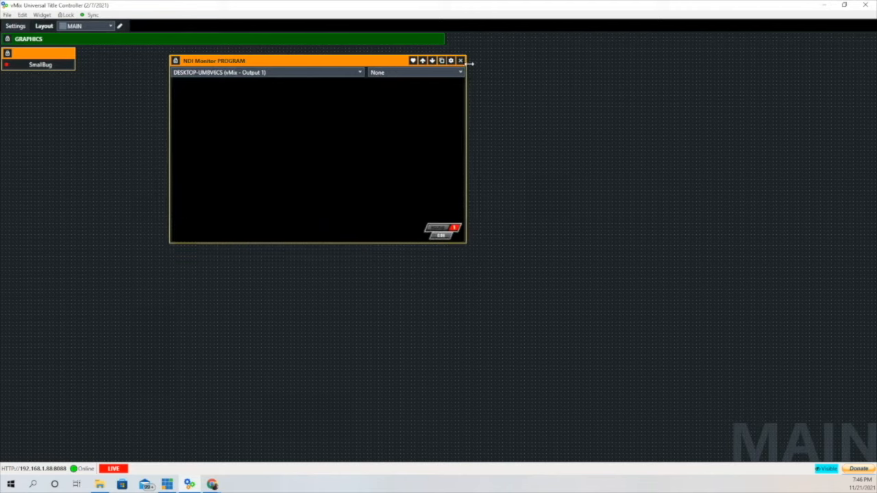
left_click_drag(362, 63, 340, 56)
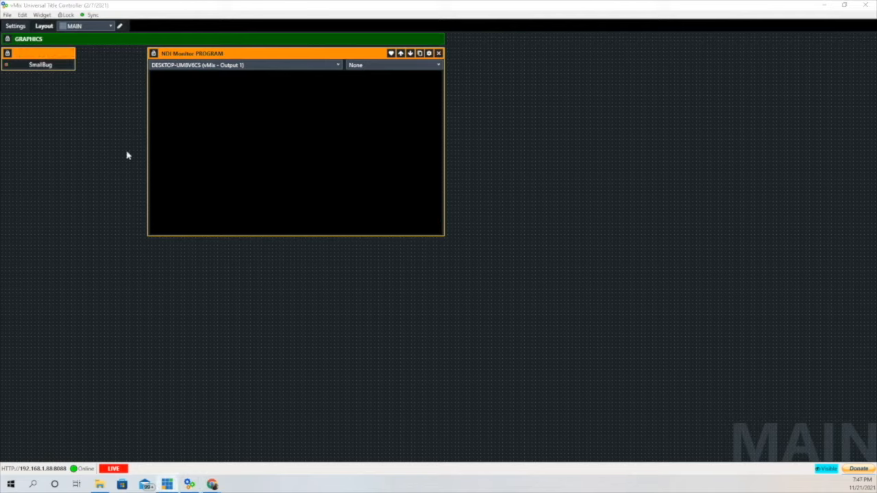
- Put the SmallBug graphic on air, lock the widgets, and place a new button widget
left_click(26, 66)
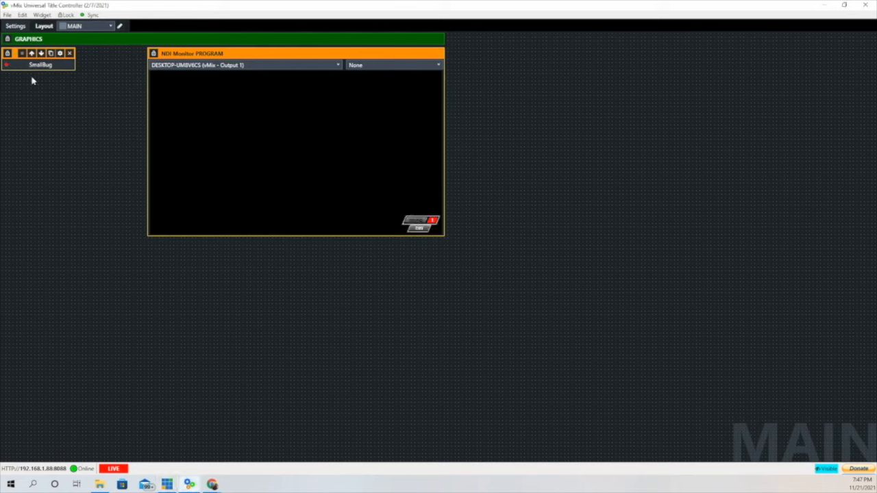
left_click(69, 15)
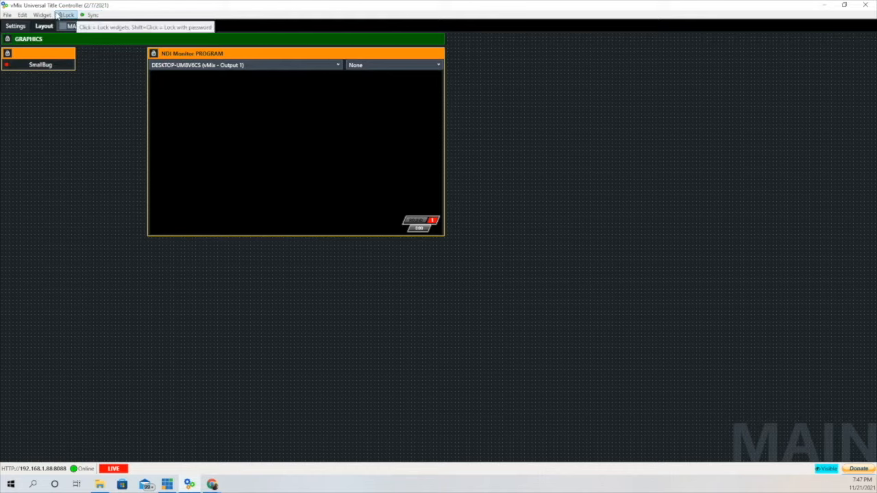
left_click(42, 15)
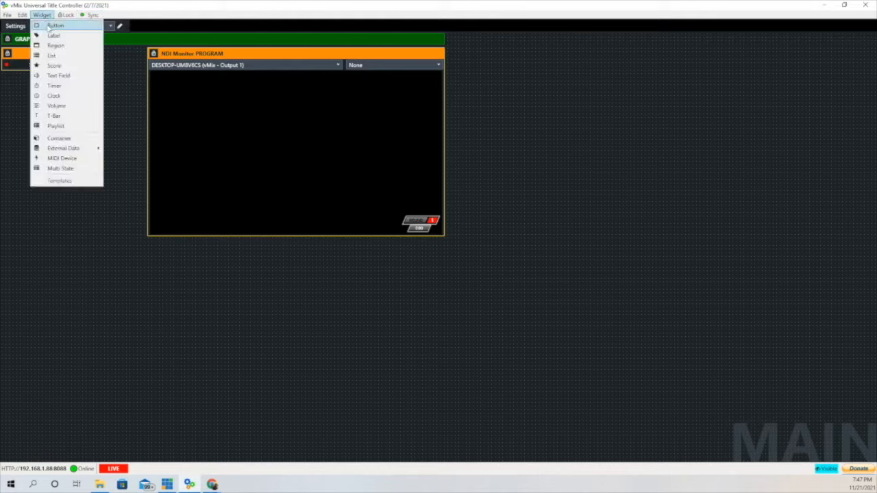
left_click(55, 26)
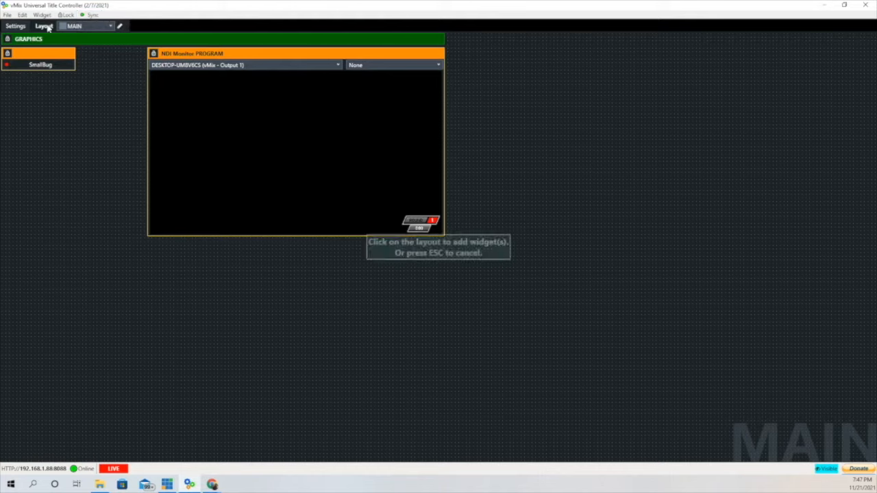
left_click(52, 281)
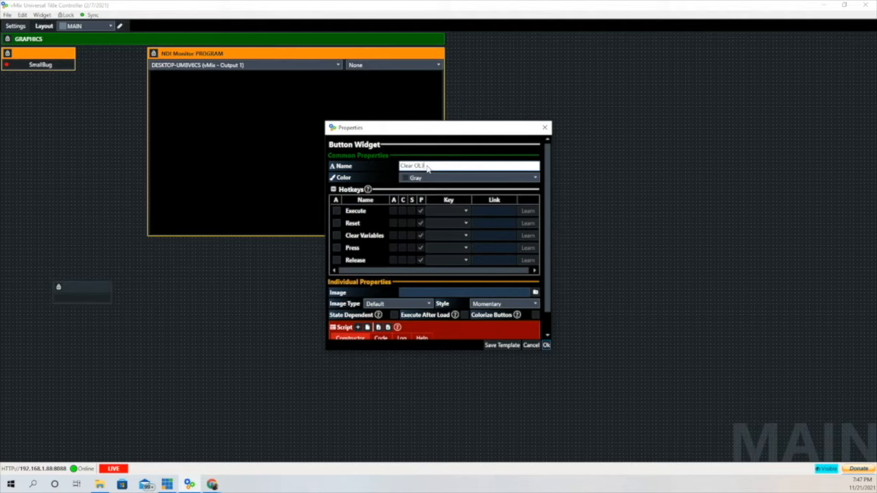
- Make the new button State Dependent with an OverlayInputXOut command on overlay 3
scroll(485, 242, "down", 1)
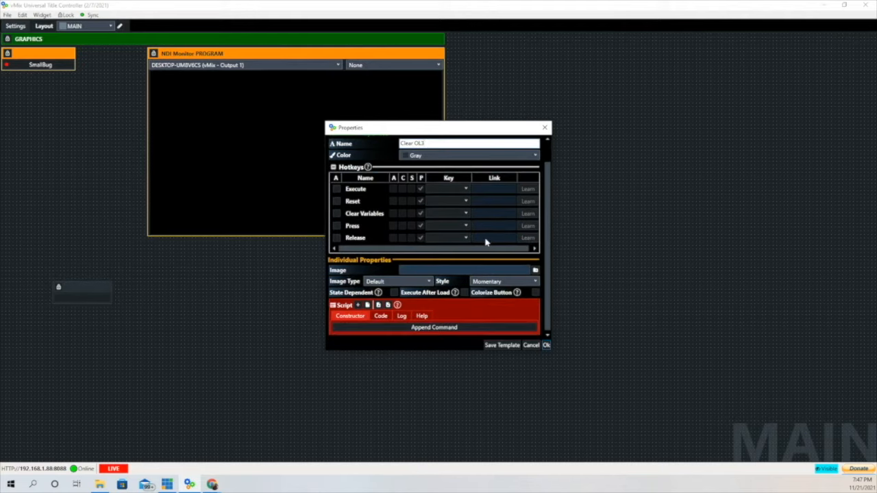
left_click(394, 292)
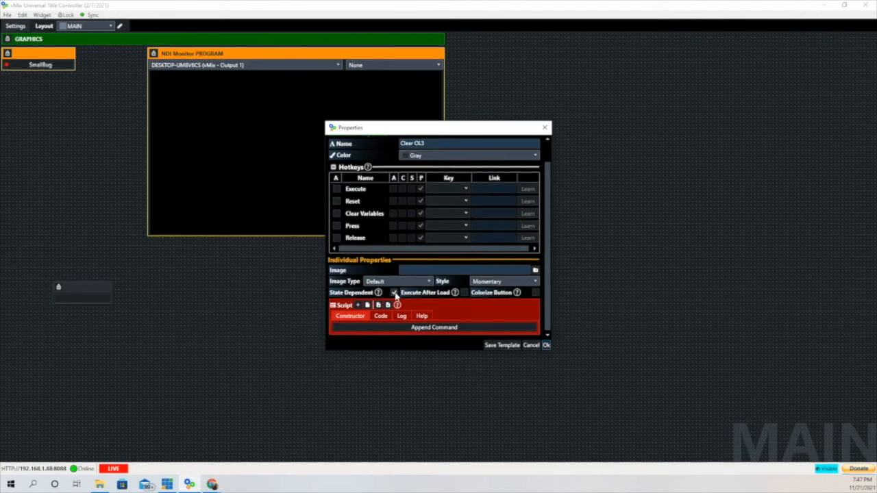
left_click(357, 305)
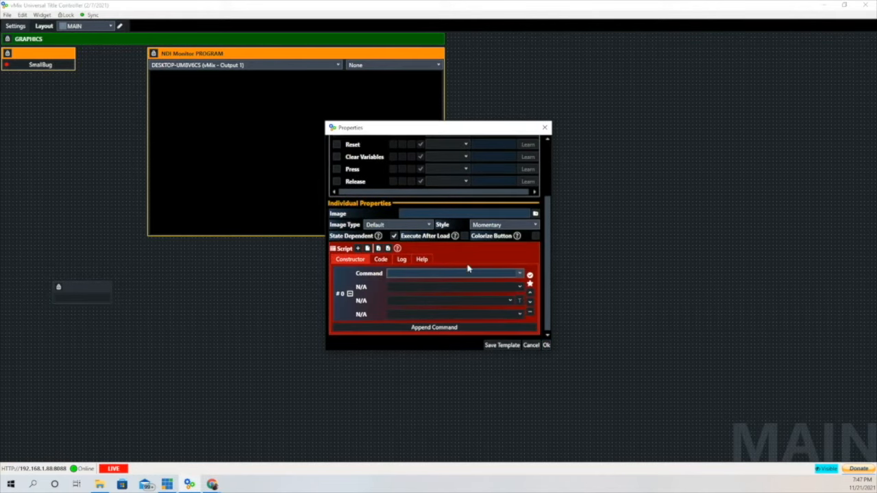
left_click(521, 275)
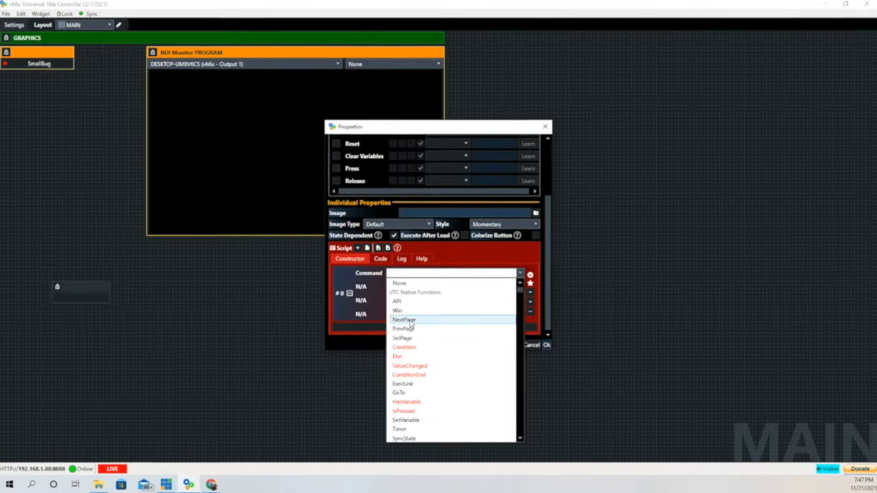
scroll(411, 322, "down", 3)
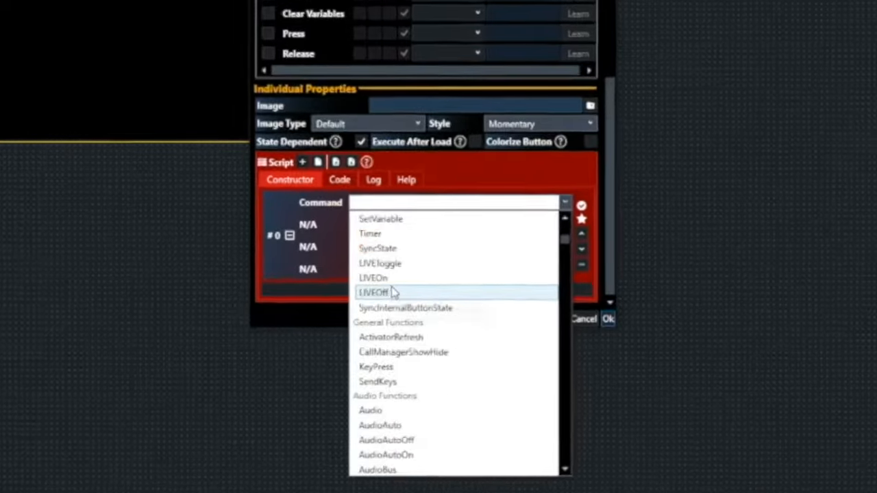
scroll(394, 293, "down", 15)
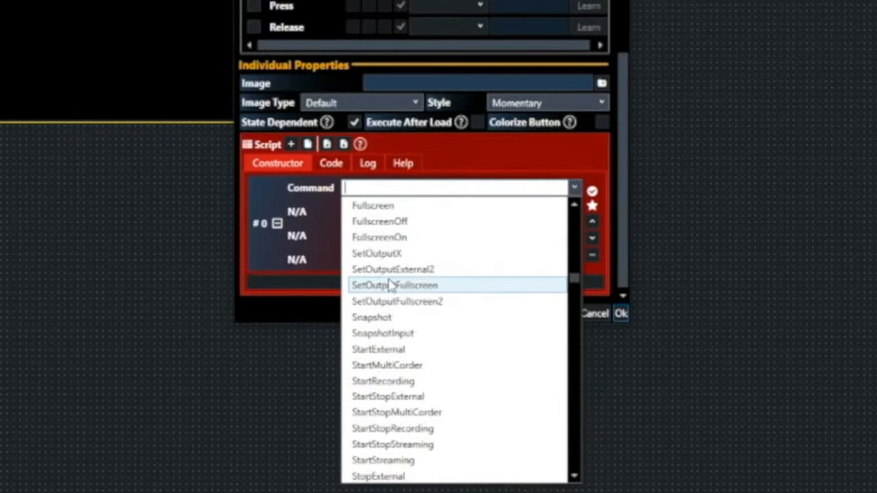
scroll(389, 285, "down", 20)
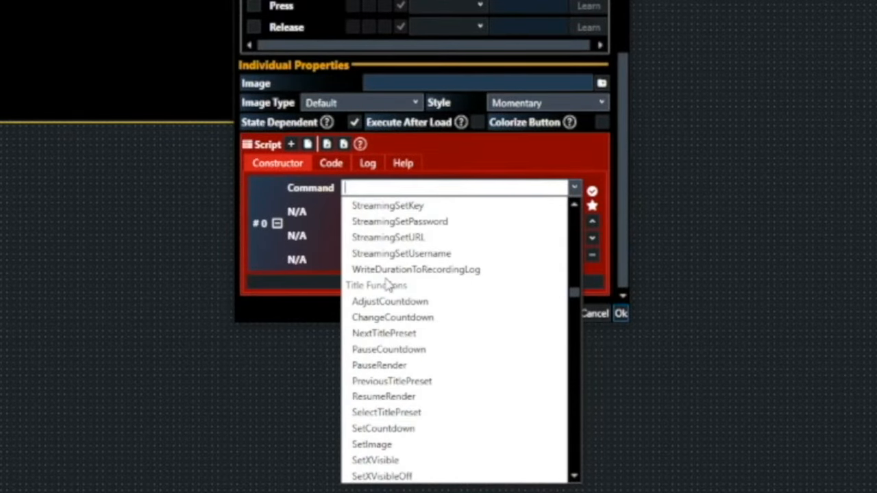
scroll(385, 283, "down", 10)
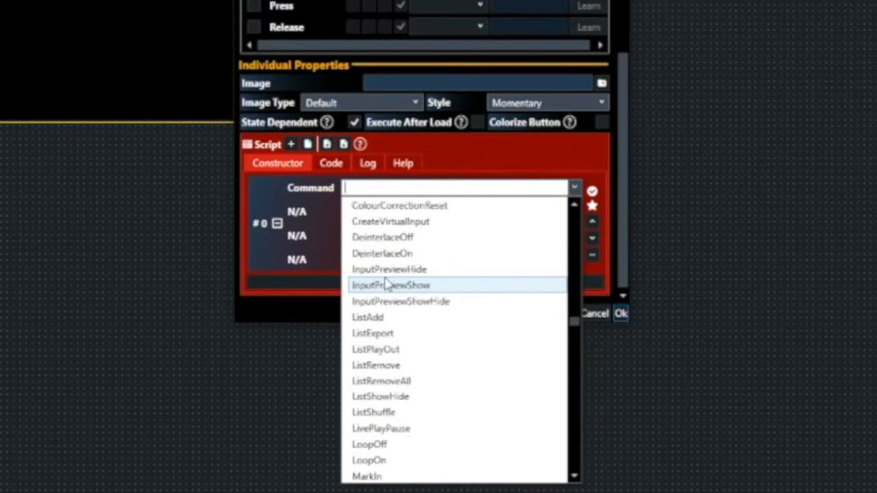
scroll(386, 274, "down", 14)
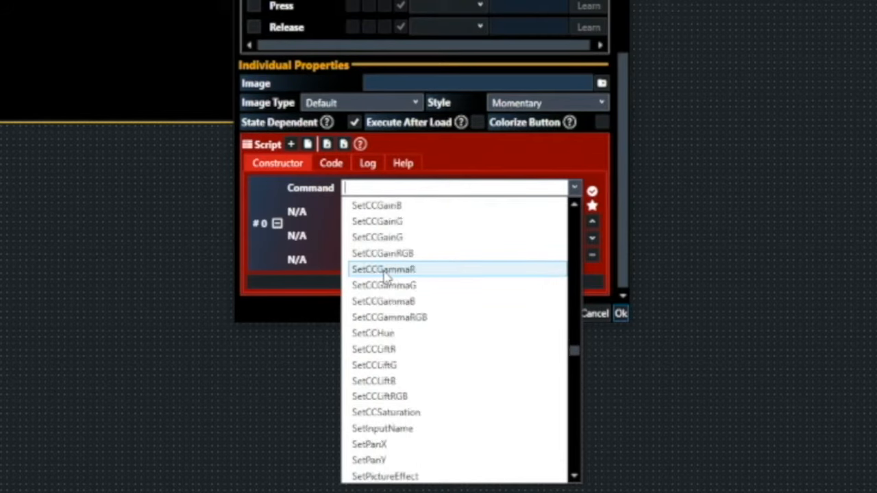
scroll(387, 276, "down", 1)
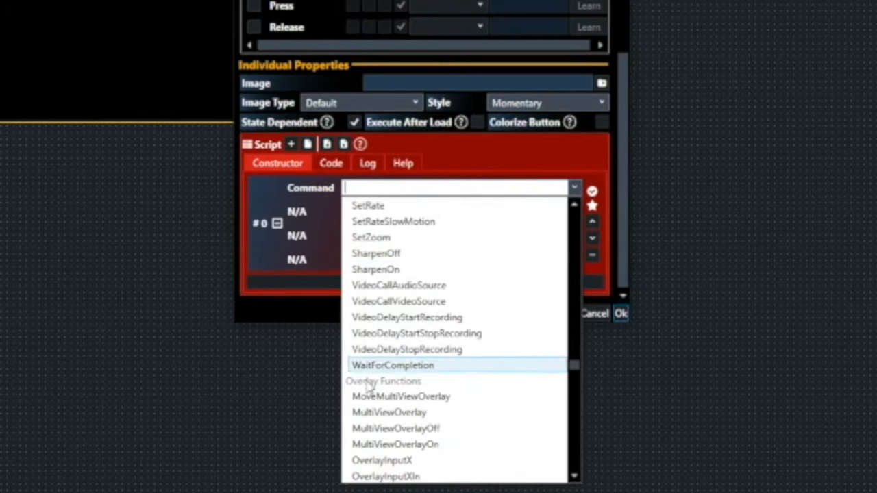
scroll(423, 349, "down", 1)
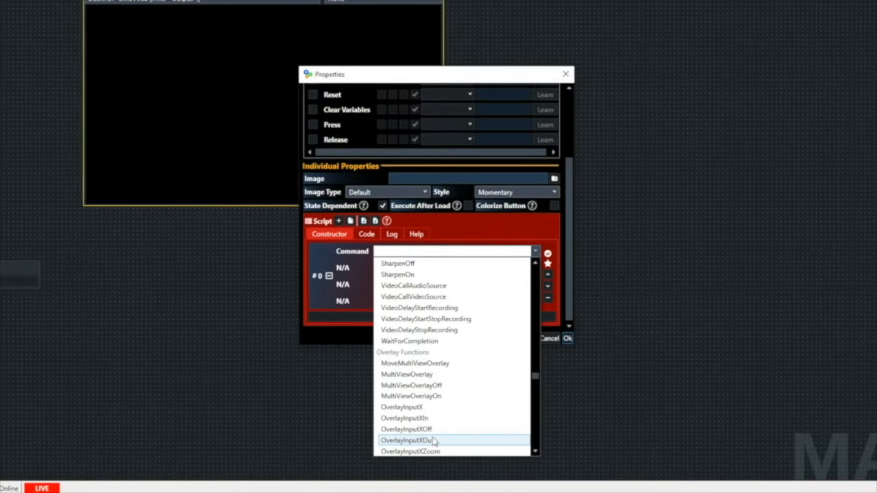
left_click(431, 441)
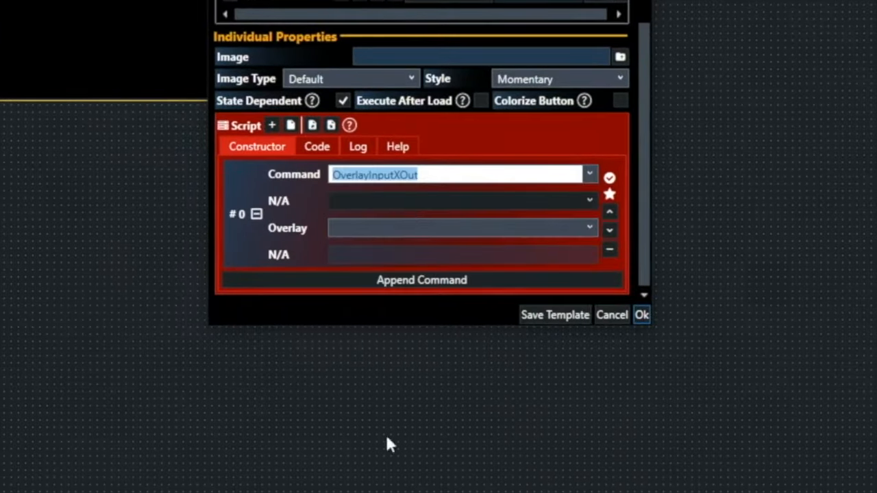
left_click(587, 230)
left_click(391, 288)
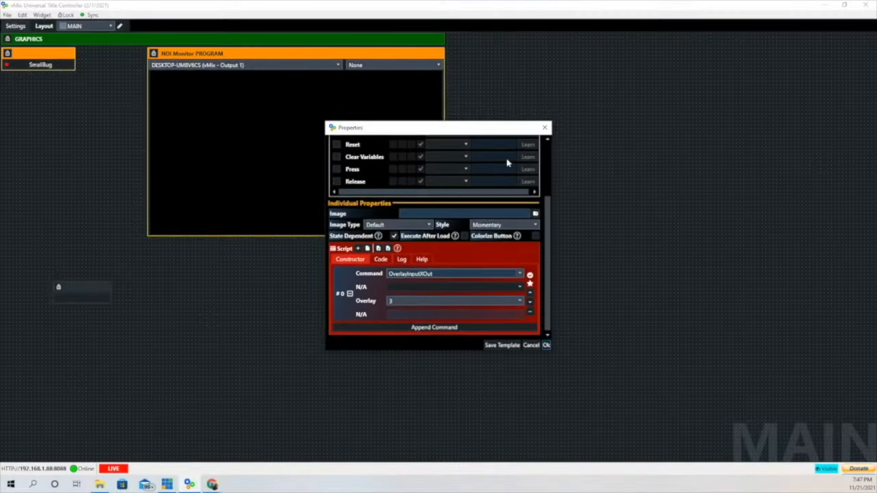
- Colour the Clear OL3 button yellow and apply its settings
scroll(488, 214, "up", 3)
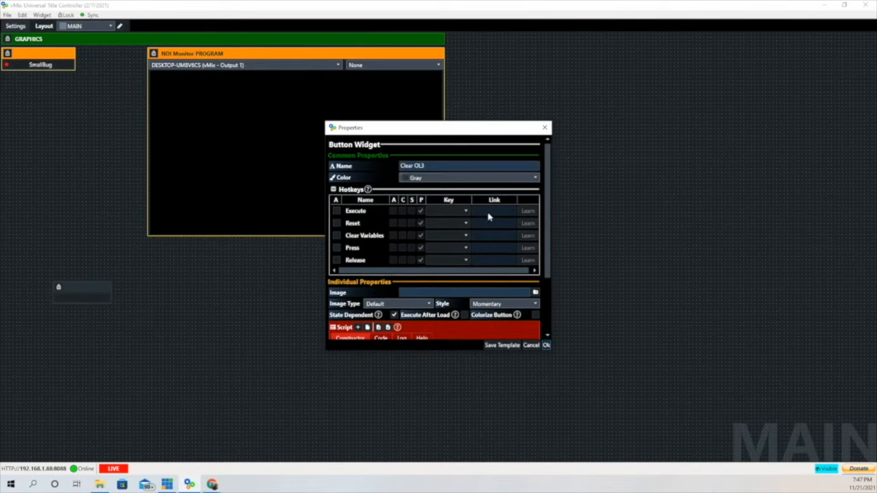
left_click(537, 178)
left_click(418, 290)
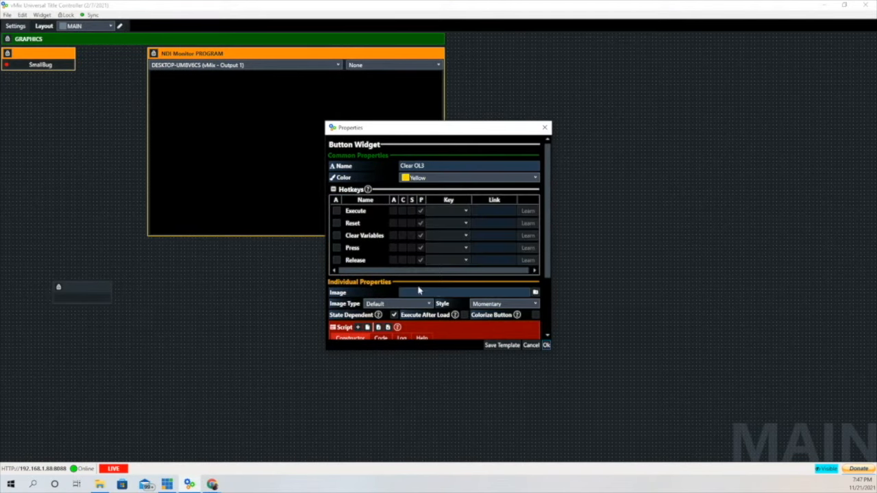
left_click(547, 346)
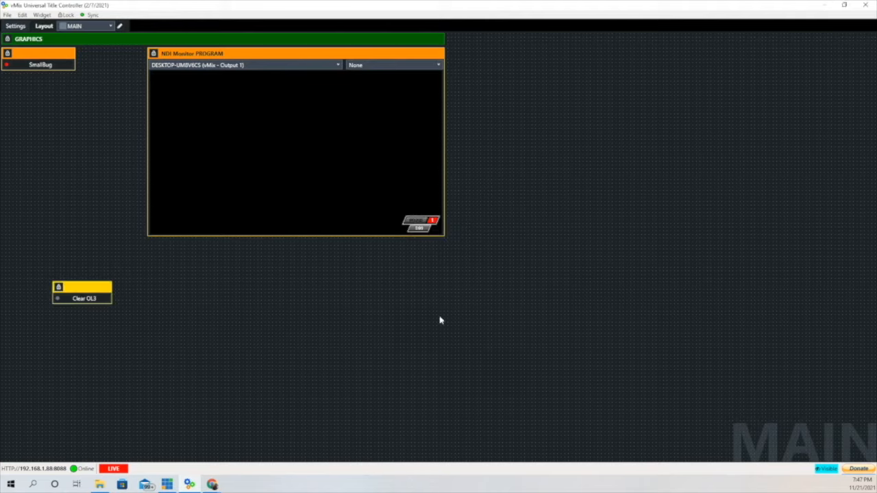
- Position Clear OL3 just below SmallBug, then test clearing and restoring the bug on overlay 3
left_click_drag(113, 294, 134, 293)
left_click_drag(66, 286, 9, 83)
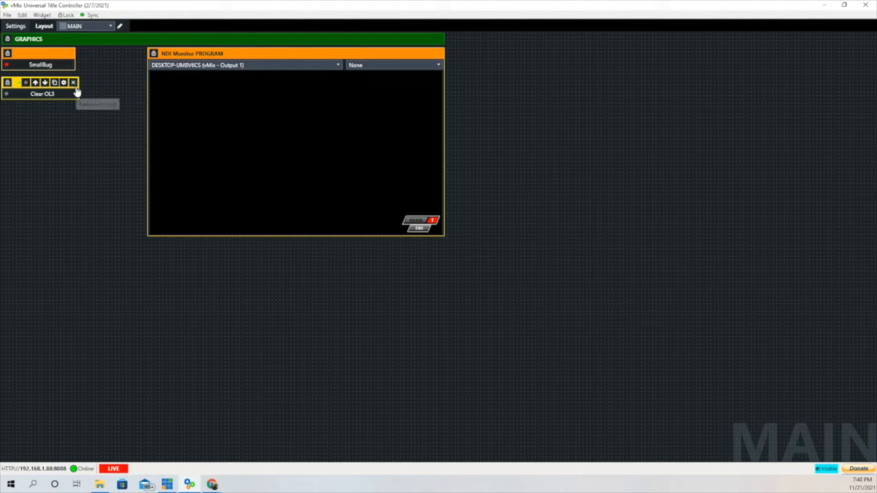
left_click_drag(77, 91, 74, 91)
left_click(28, 96)
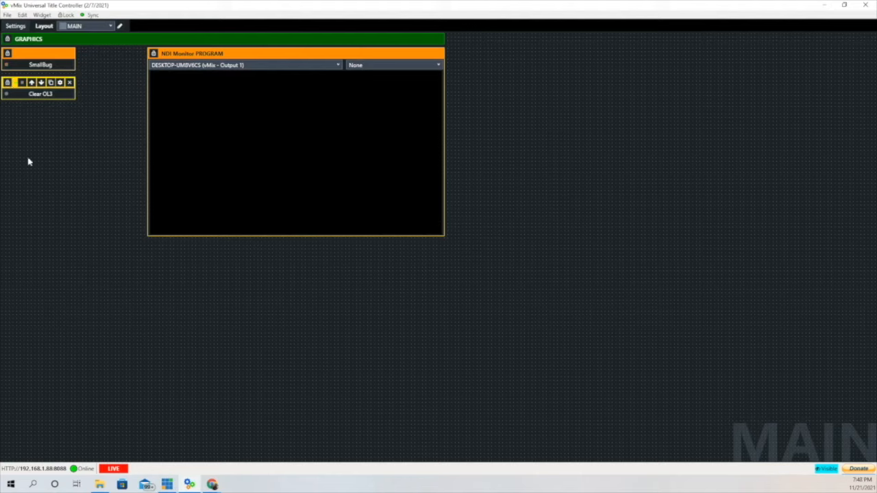
left_click(39, 64)
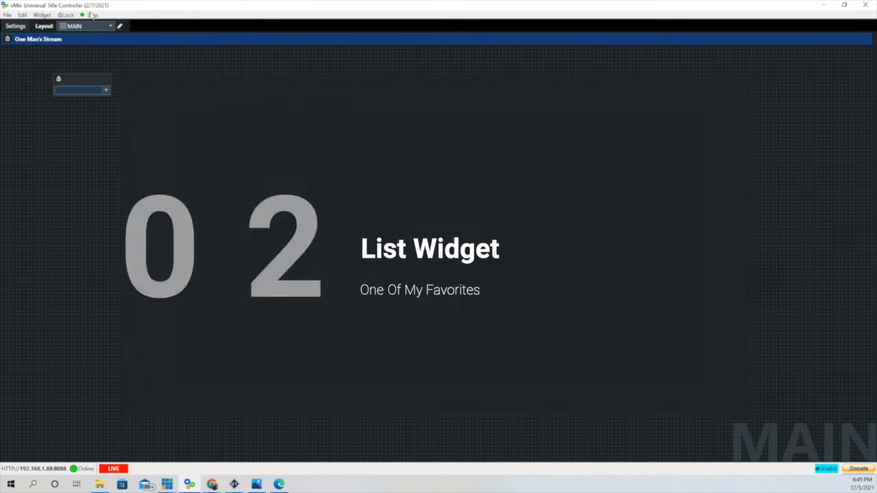
- Map the list widget to Headline.Text of Title 5- Sunshine Skew.gtzip, then widen it in the top-left
left_click(98, 79)
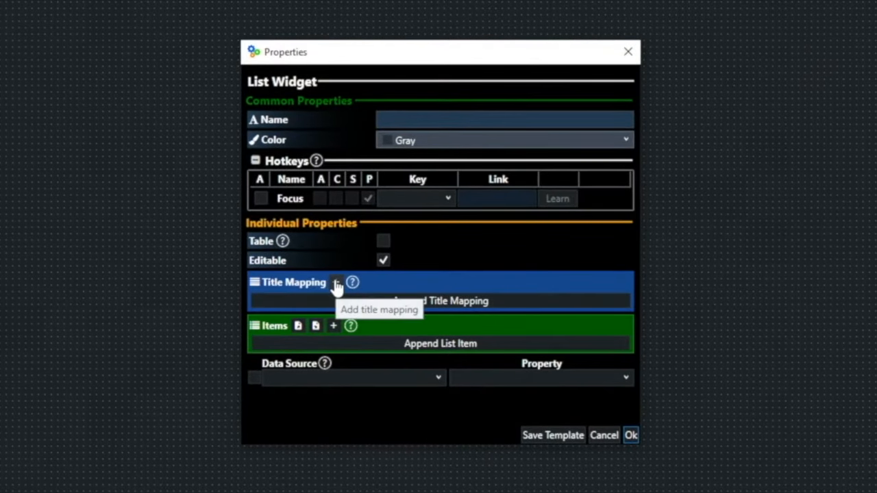
left_click(337, 284)
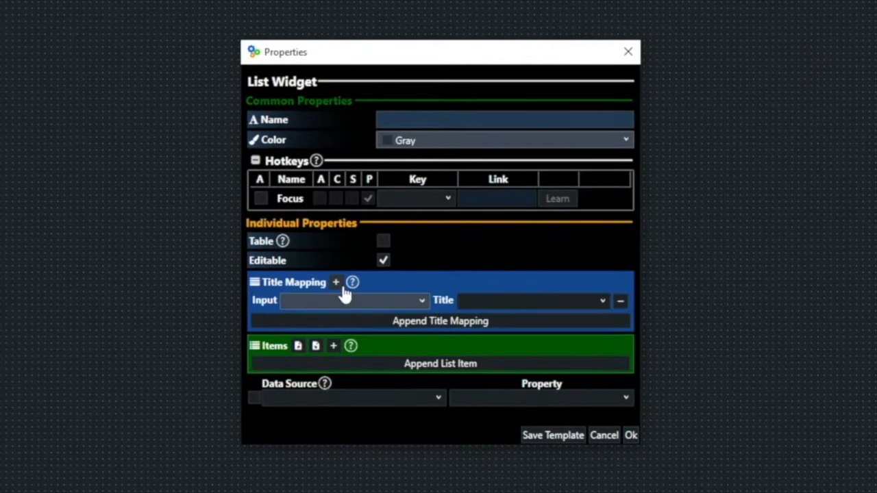
left_click(421, 303)
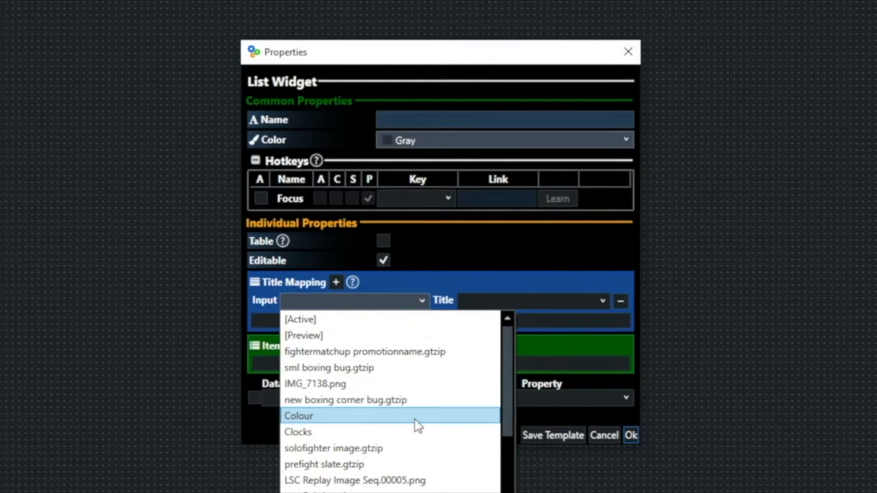
scroll(418, 426, "down", 2)
scroll(418, 426, "down", 1)
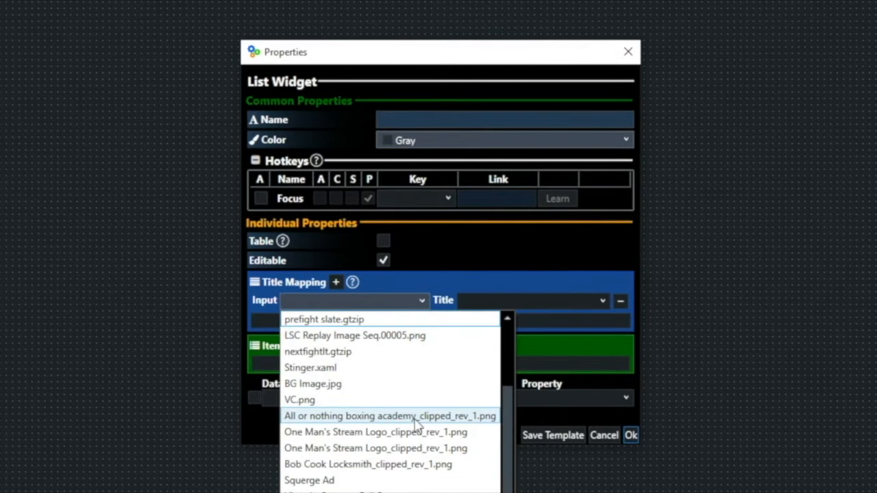
scroll(415, 425, "down", 3)
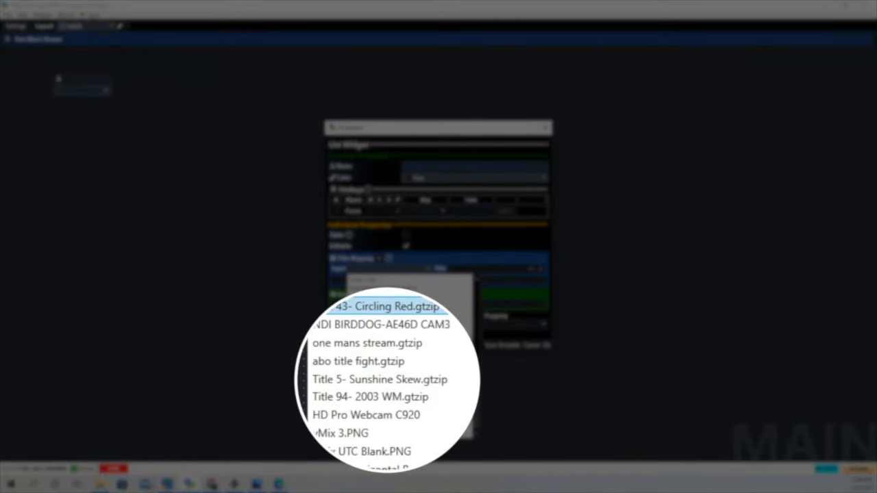
left_click(417, 382)
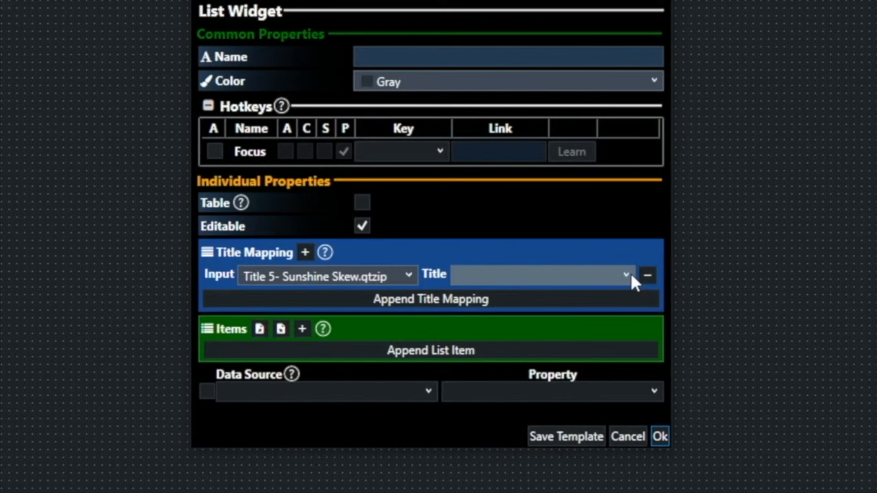
left_click(551, 270)
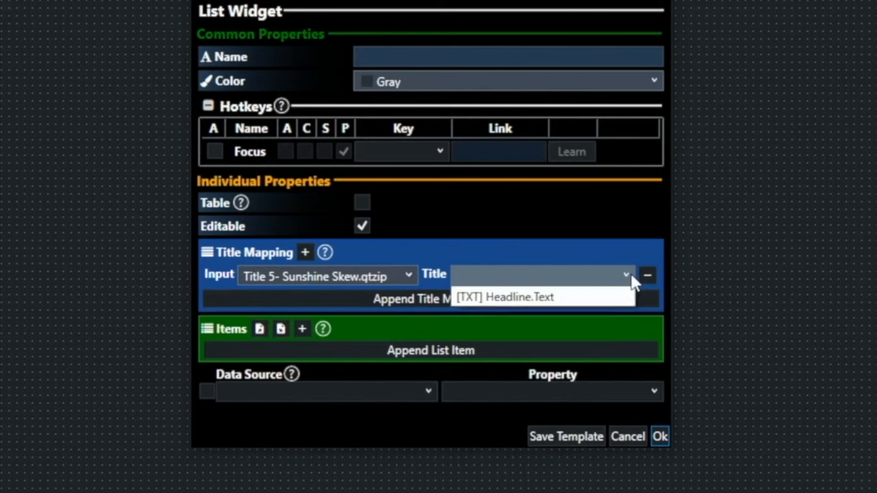
left_click(565, 301)
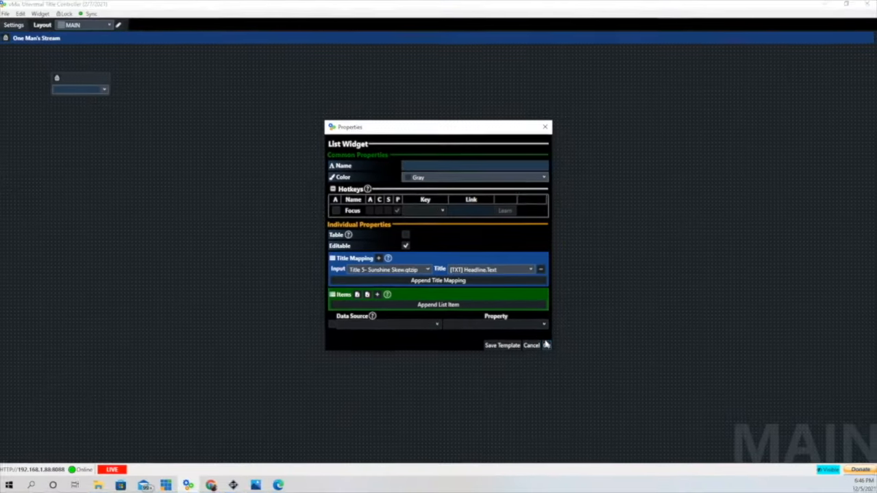
left_click(546, 344)
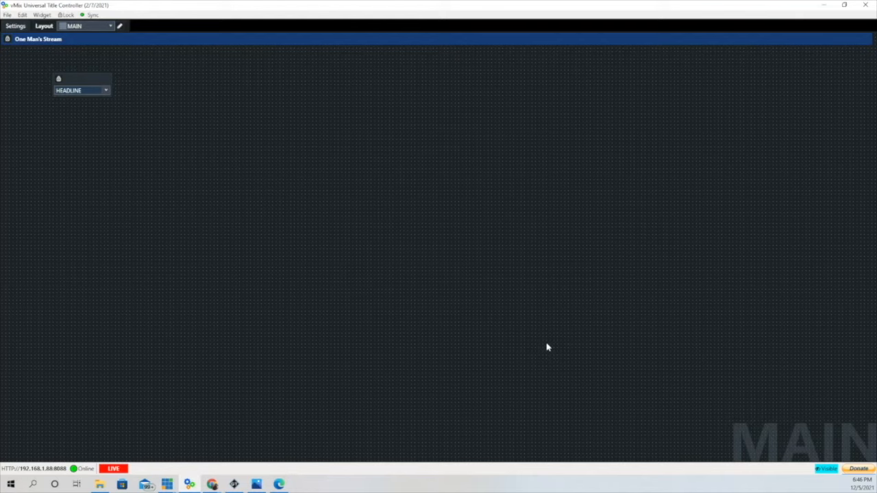
left_click_drag(111, 76, 206, 72)
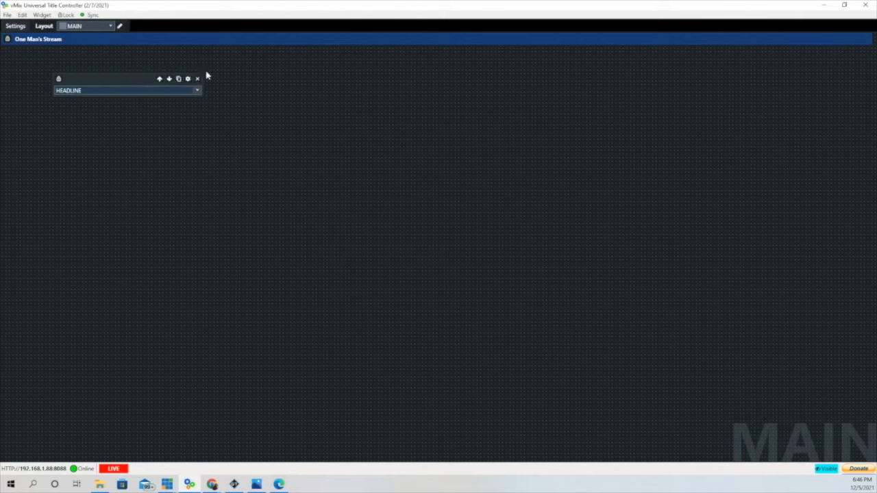
left_click_drag(100, 78, 51, 53)
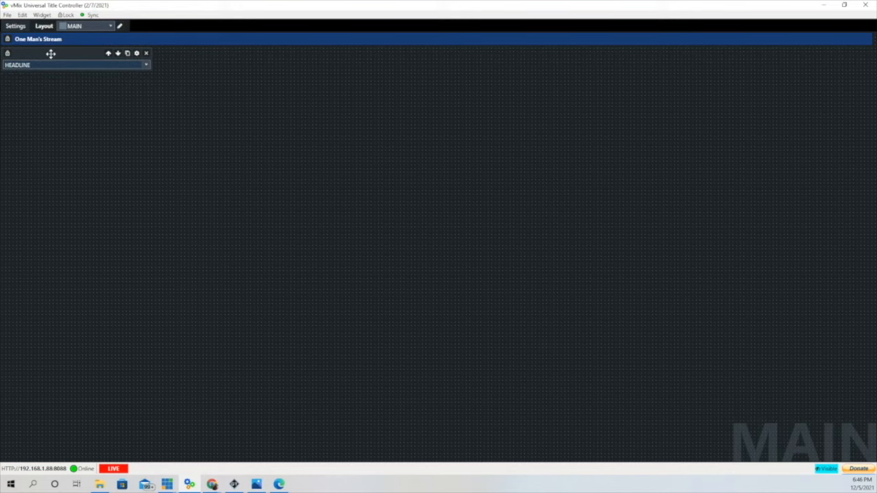
- Add a widened NDI Monitor near the top previewing DESKTOP-UM8V6CS (vMix - Output 1)
left_click(43, 15)
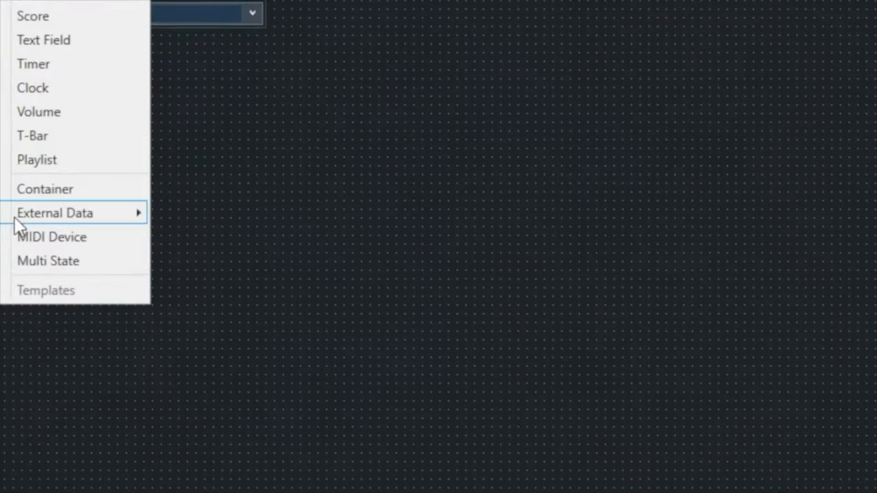
mouse_move(45, 154)
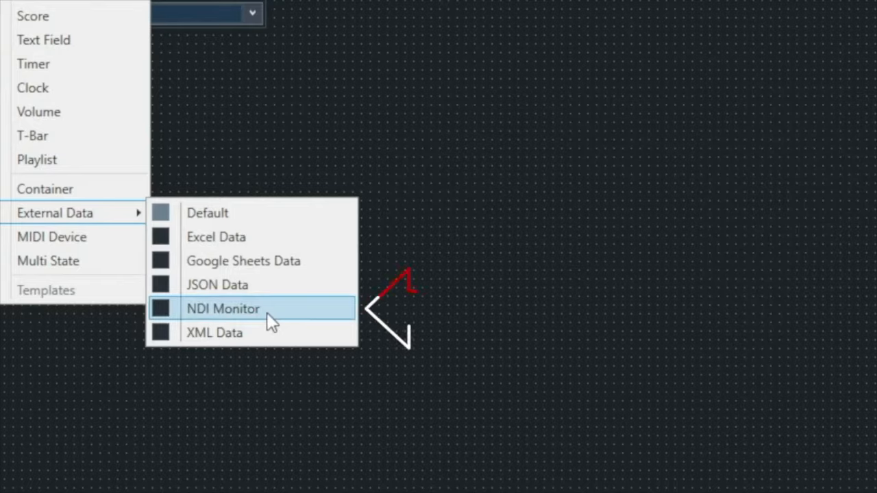
left_click(267, 312)
left_click(257, 60)
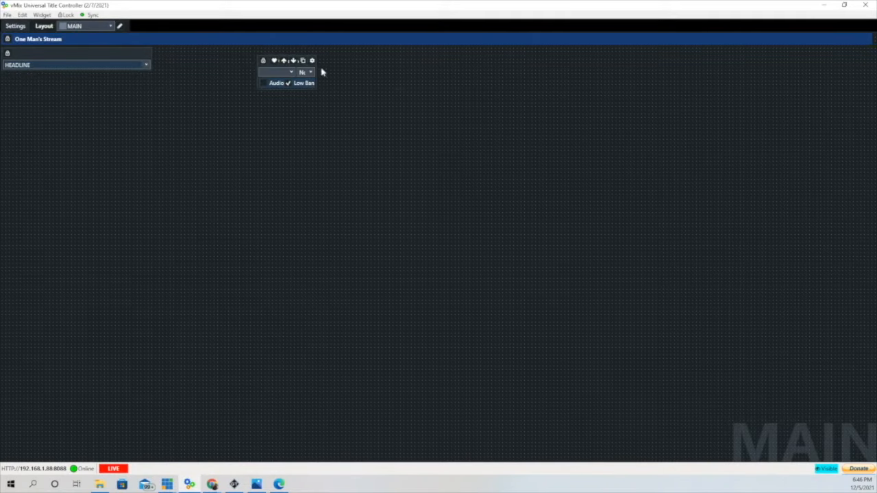
left_click_drag(369, 68, 507, 68)
left_click_drag(344, 61, 308, 57)
left_click(375, 65)
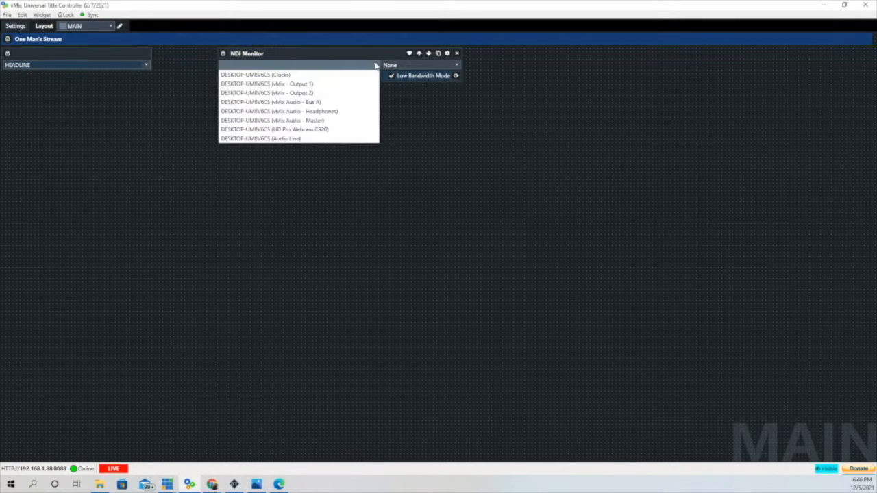
left_click(329, 83)
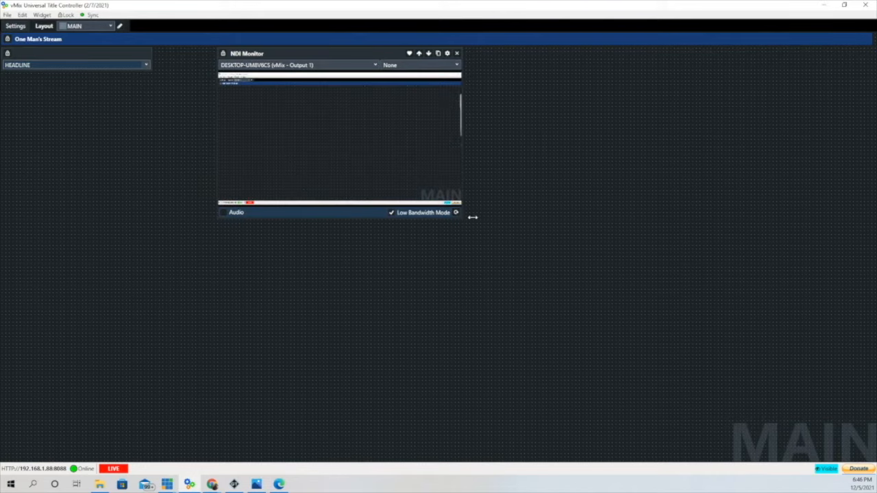
left_click_drag(473, 217, 536, 220)
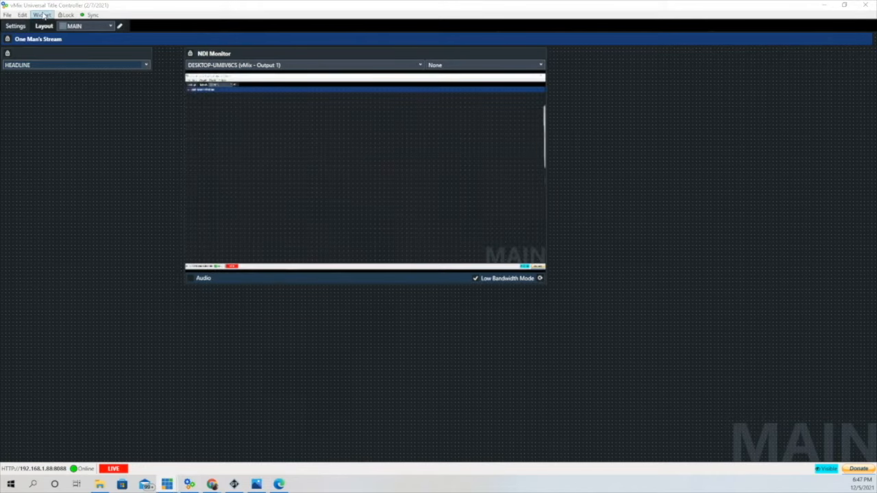
- Place a new button widget on the layout and name it Show Lower Third
left_click(42, 14)
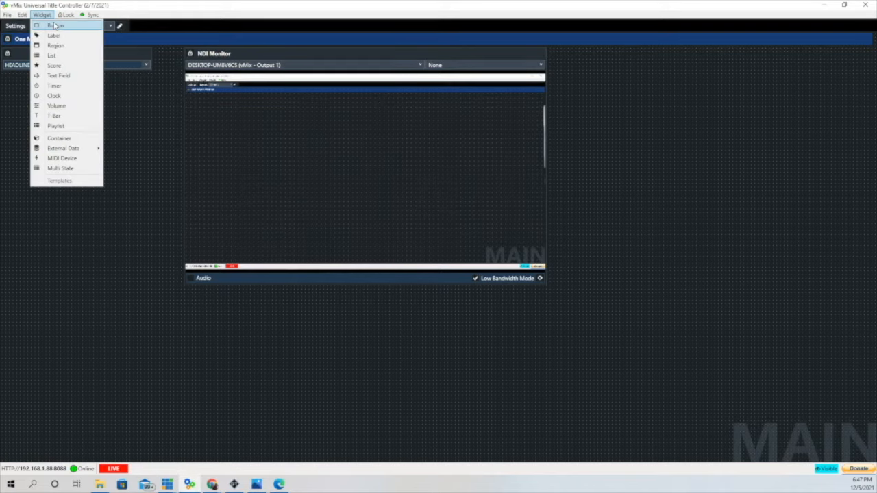
left_click(56, 26)
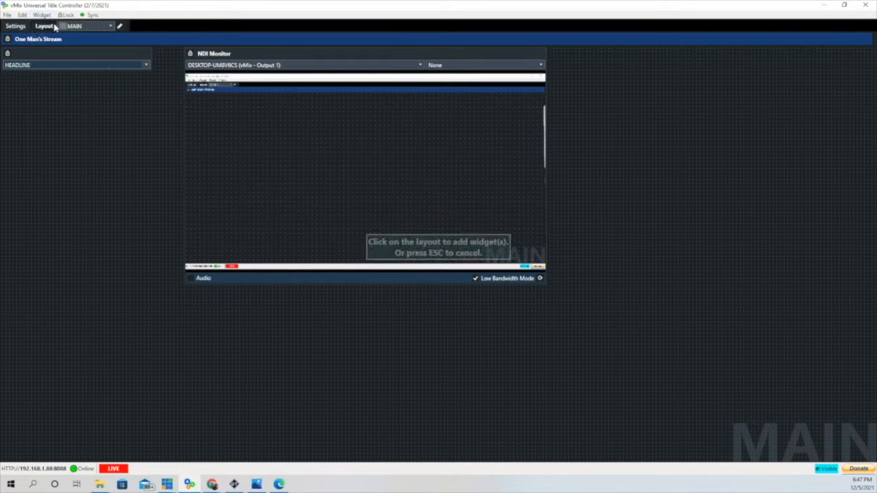
left_click(15, 113)
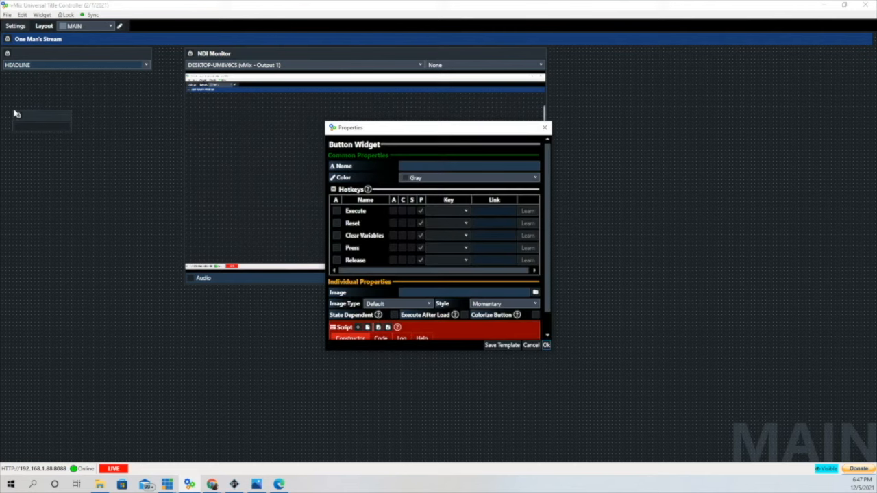
left_click(422, 163)
left_click(418, 165)
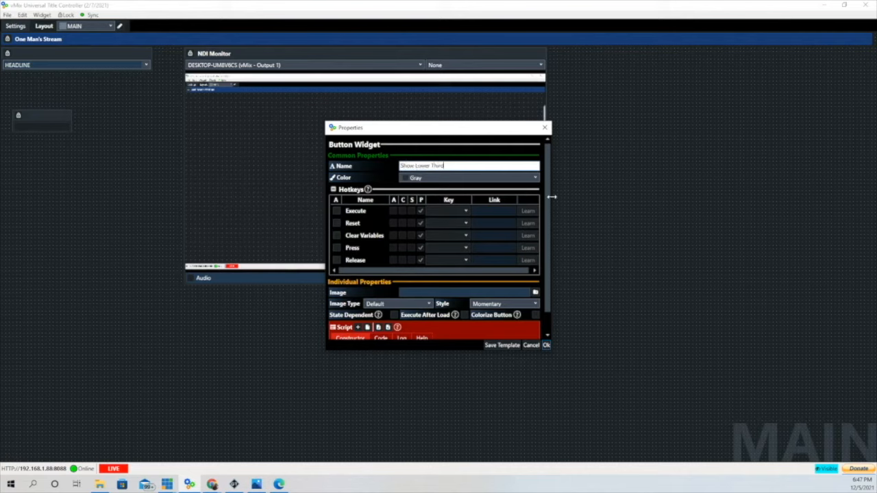
scroll(548, 198, "down", 1)
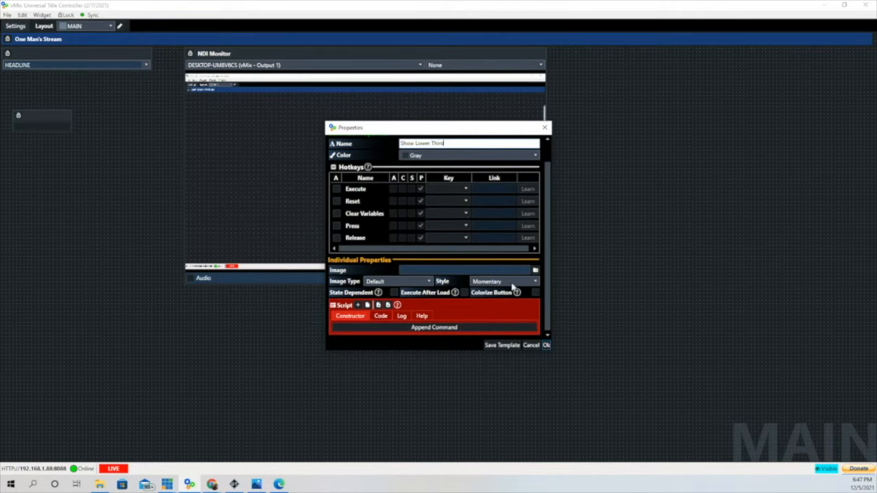
- Append an OverlayInputX command to the Show Lower Third button's script
left_click(357, 306)
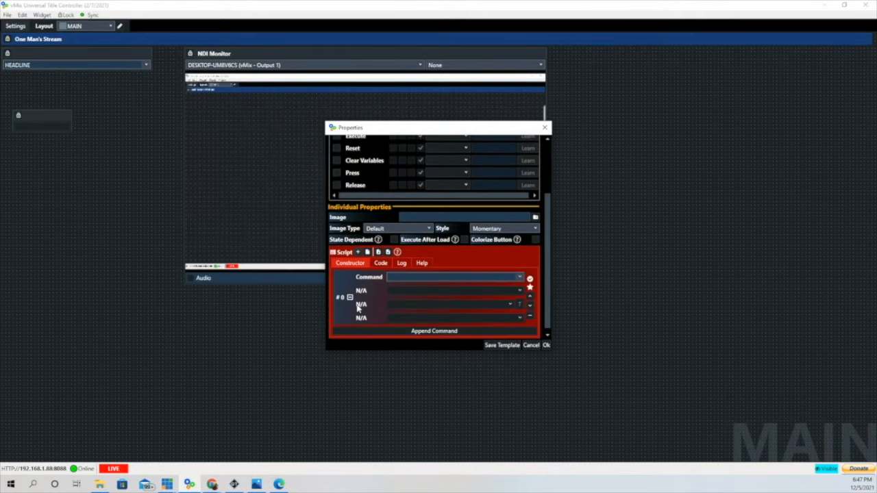
left_click(518, 278)
scroll(444, 339, "down", 15)
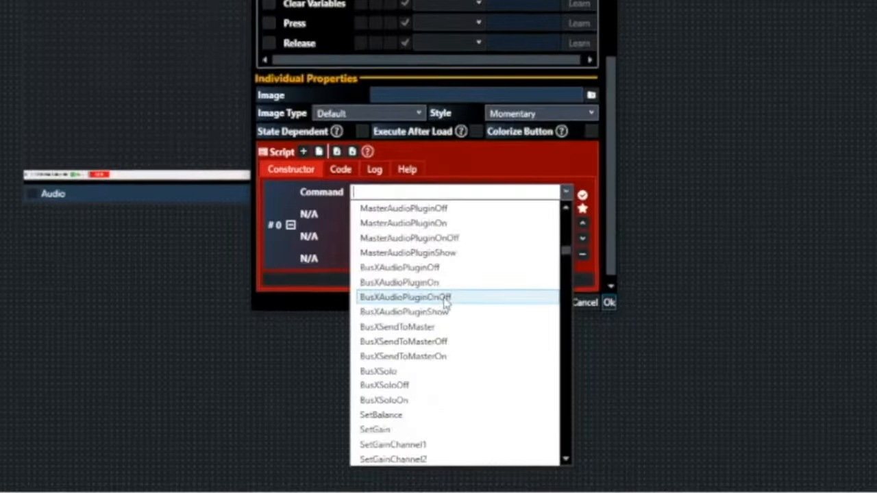
scroll(444, 293, "down", 20)
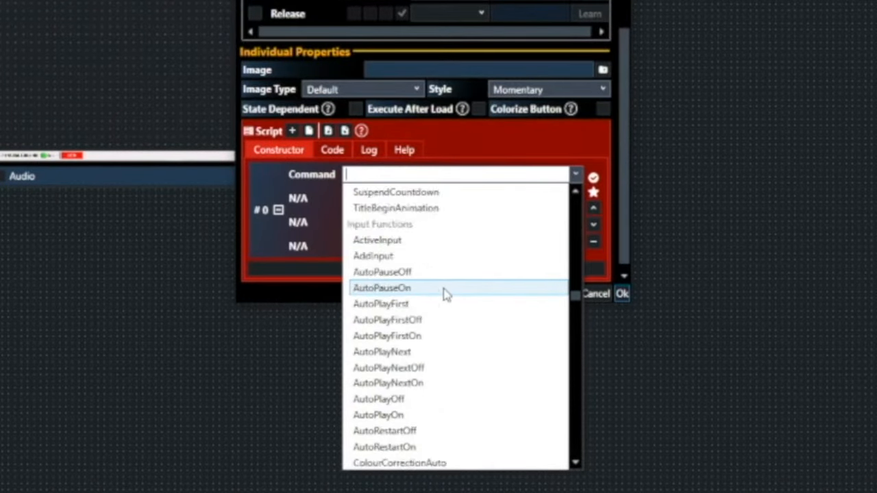
scroll(444, 294, "down", 20)
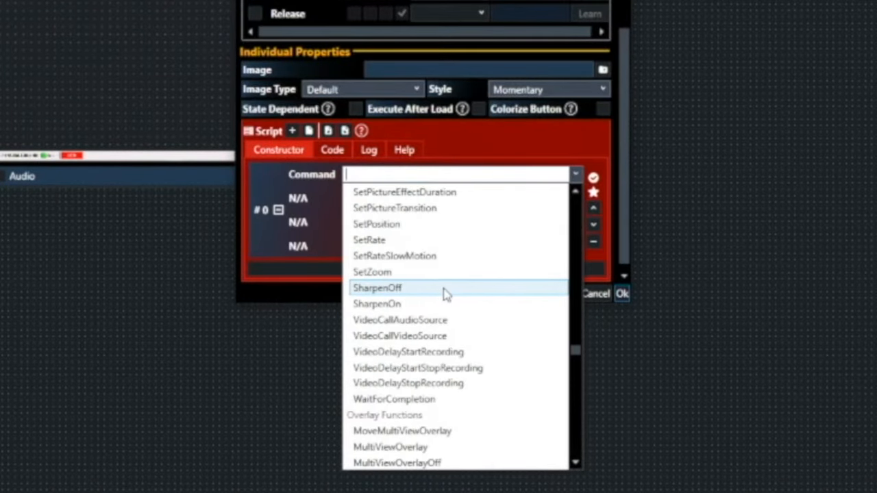
scroll(445, 291, "down", 2)
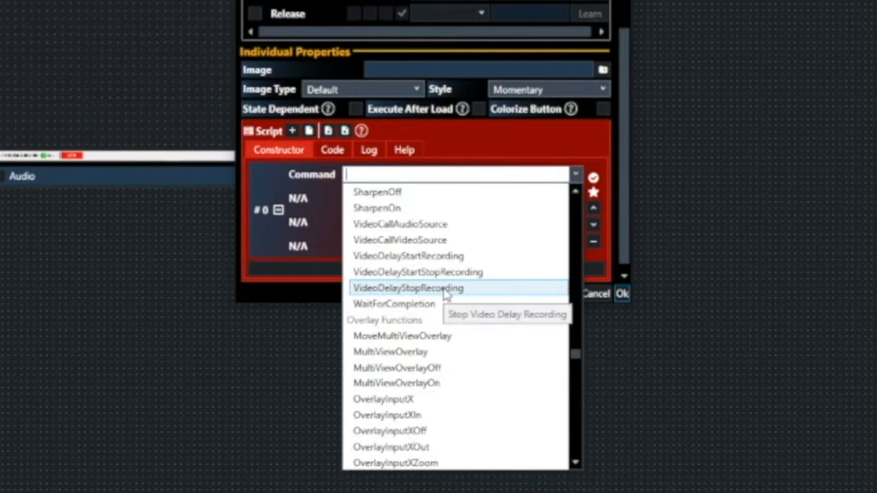
scroll(446, 293, "down", 1)
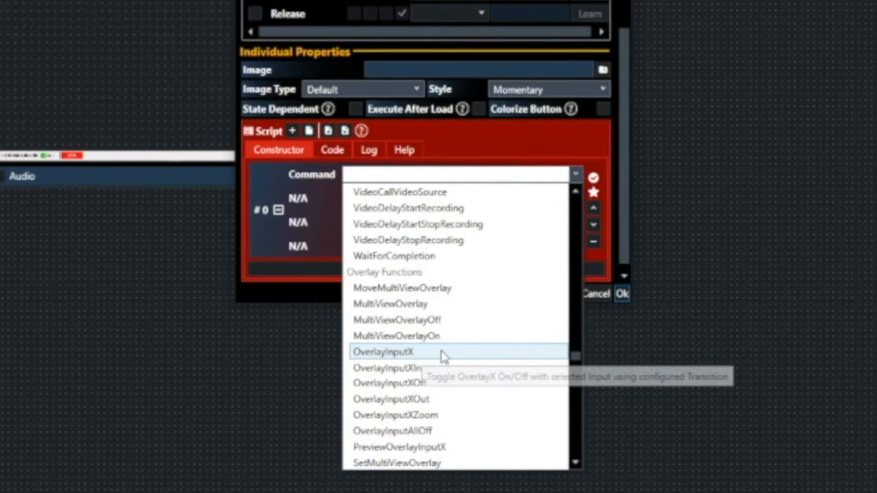
left_click(387, 352)
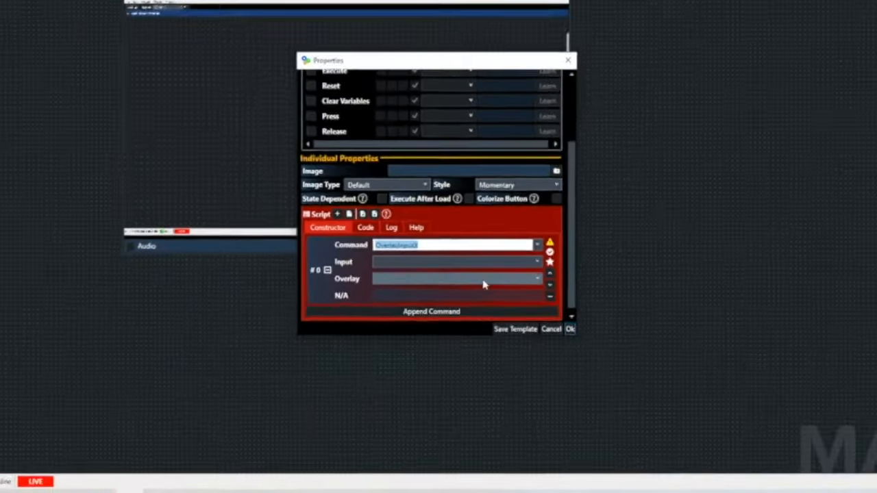
- Set the command's input to Title 5- Sunshine Skew.gtzip and overlay to 3, then save
left_click(536, 262)
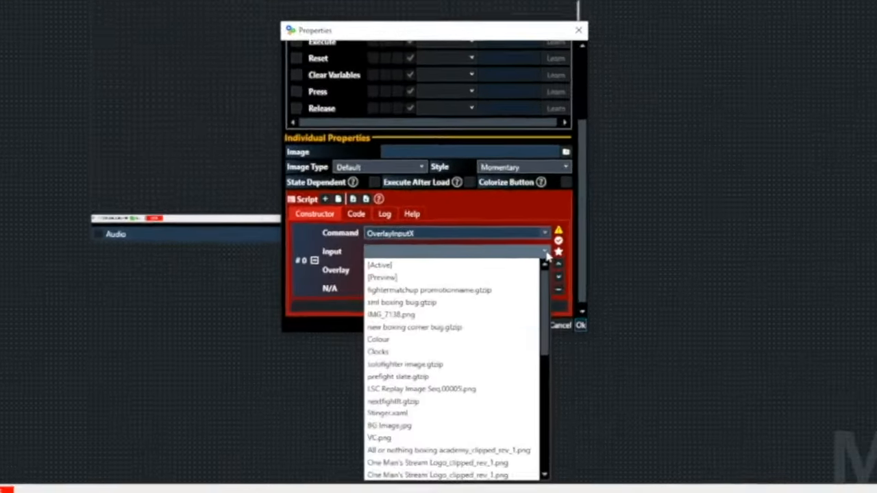
scroll(448, 353, "down", 6)
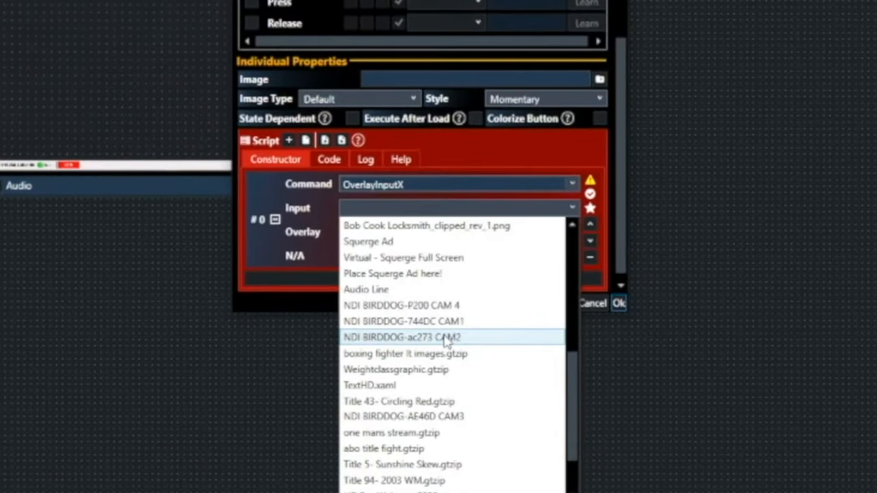
left_click(441, 464)
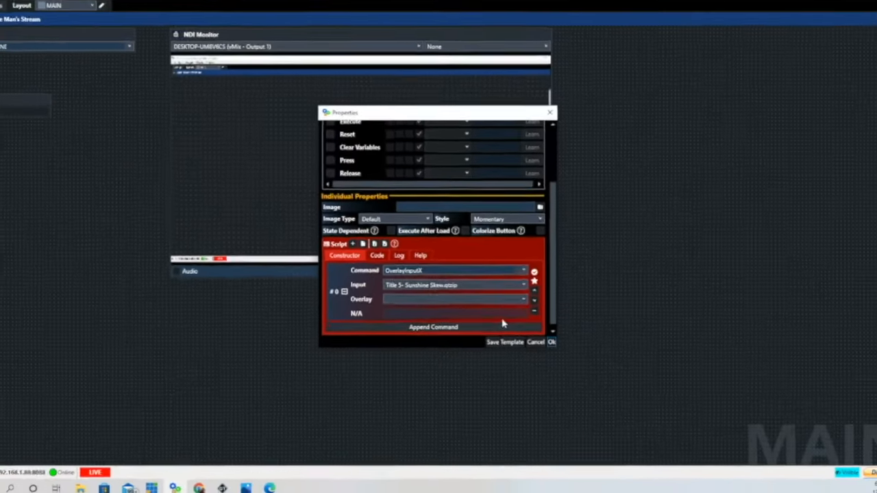
left_click(423, 298)
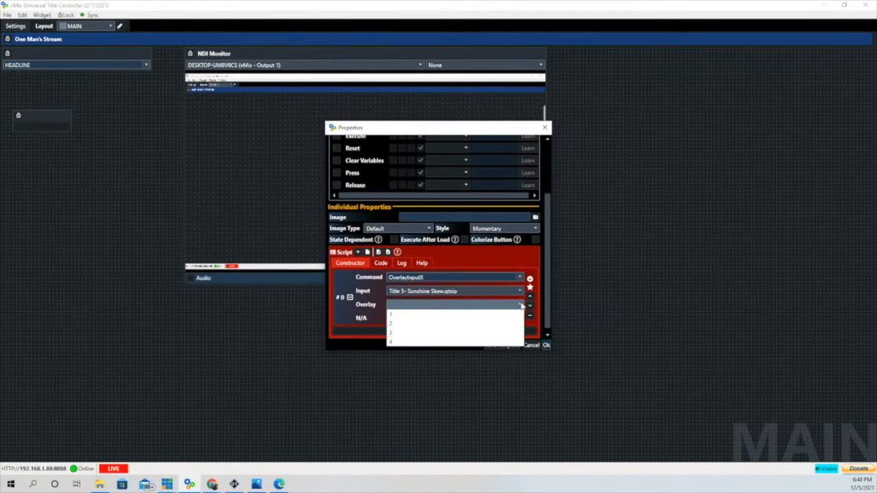
left_click(402, 334)
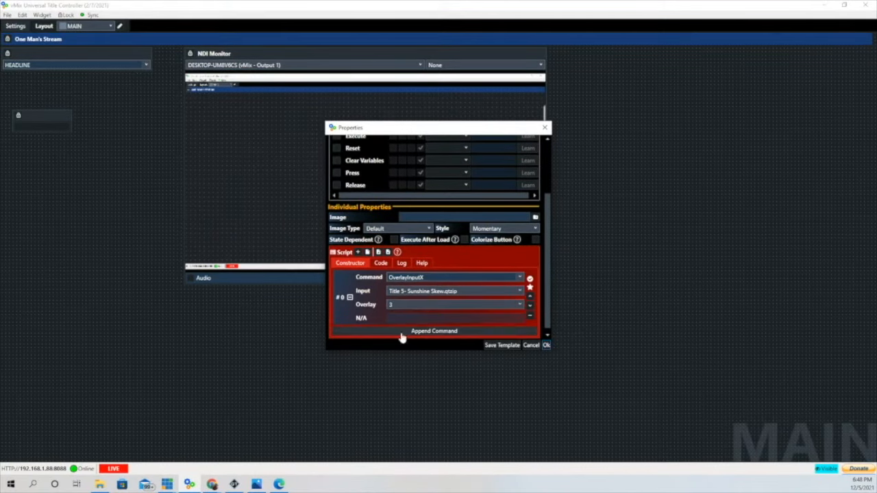
left_click(546, 345)
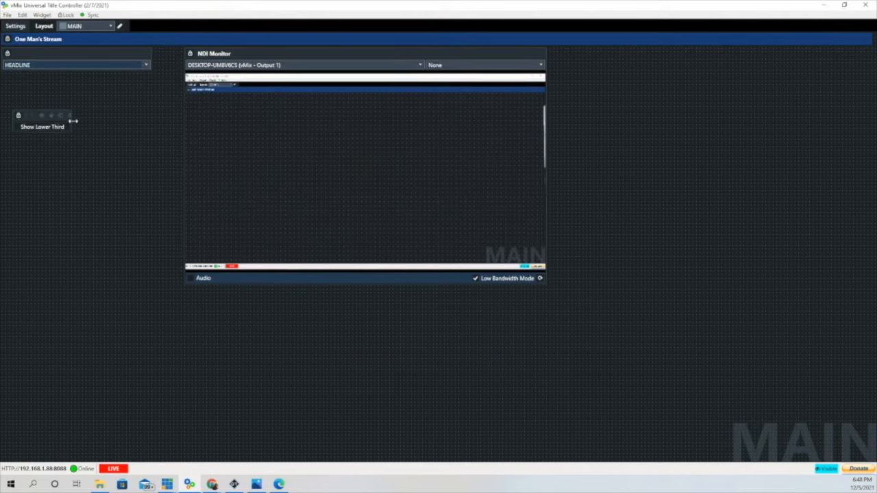
- Widen the Show Lower Third button, move it under the headline list, and test it
left_click_drag(73, 122, 111, 120)
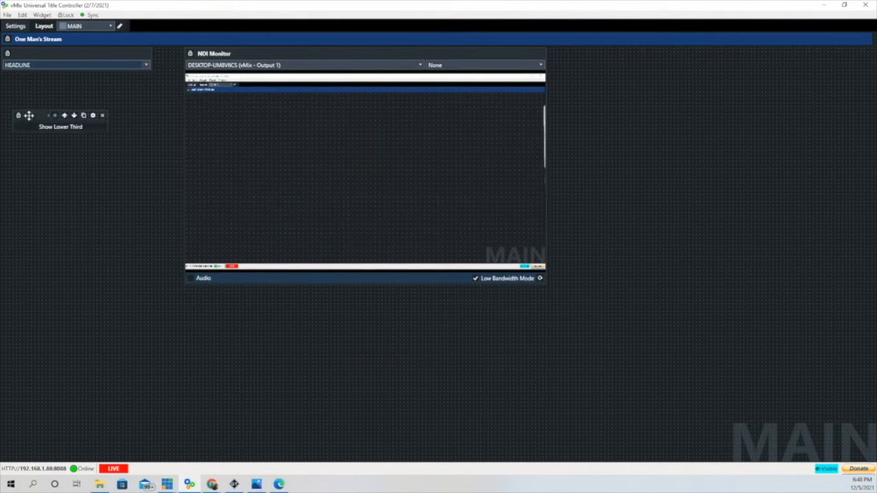
left_click_drag(28, 115, 16, 82)
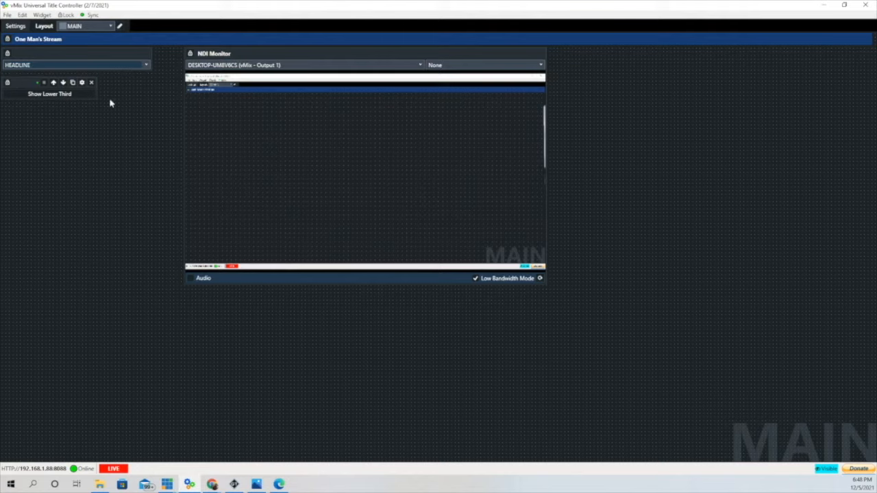
left_click(45, 95)
- Add a HEADLINE list item labelling the announcer with their name
left_click(137, 53)
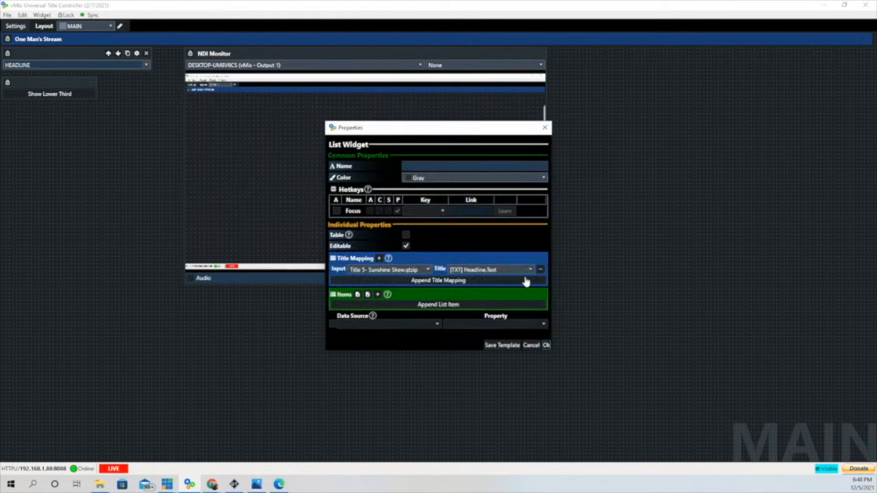
left_click(377, 295)
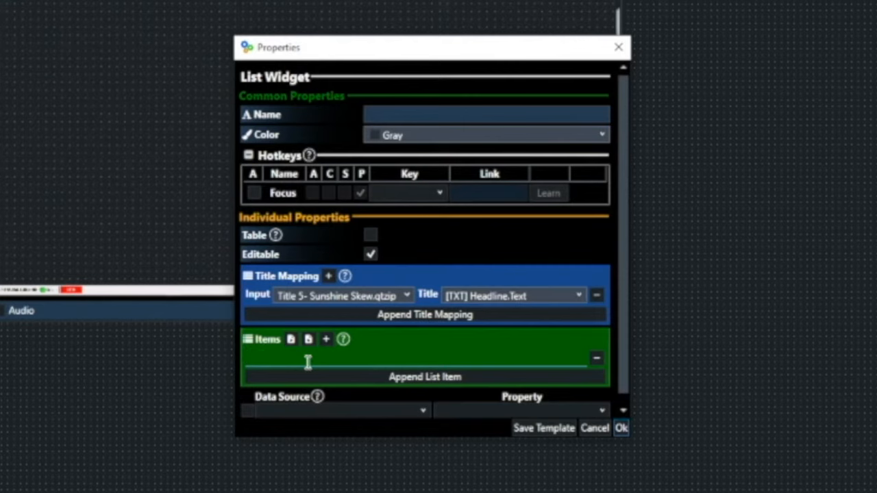
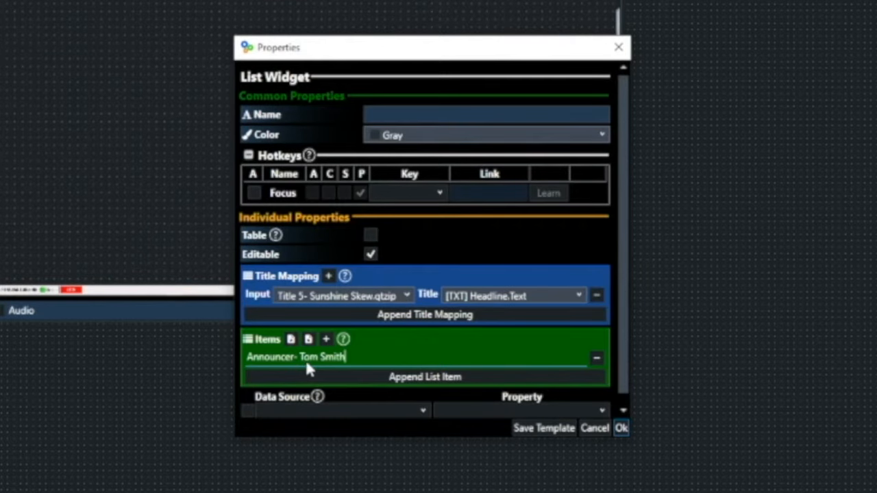
- Apply the list settings, select the announcer entry as HEADLINE, and play its lower third
left_click(620, 428)
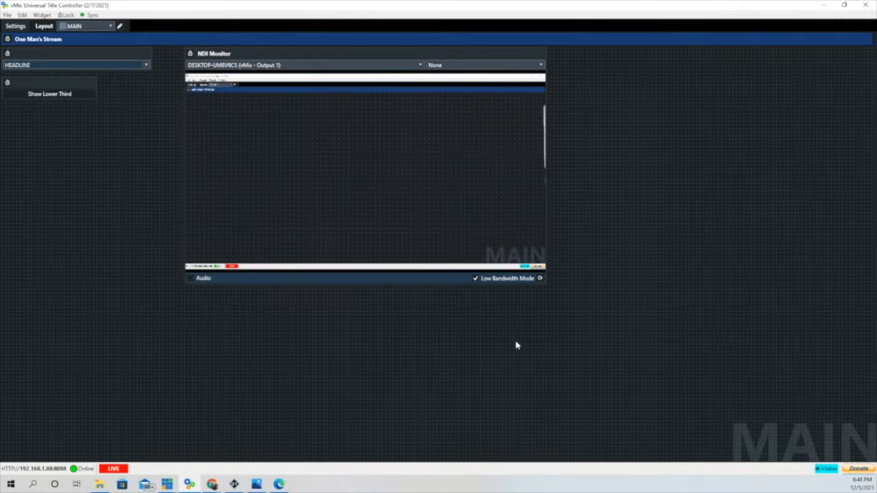
left_click(145, 65)
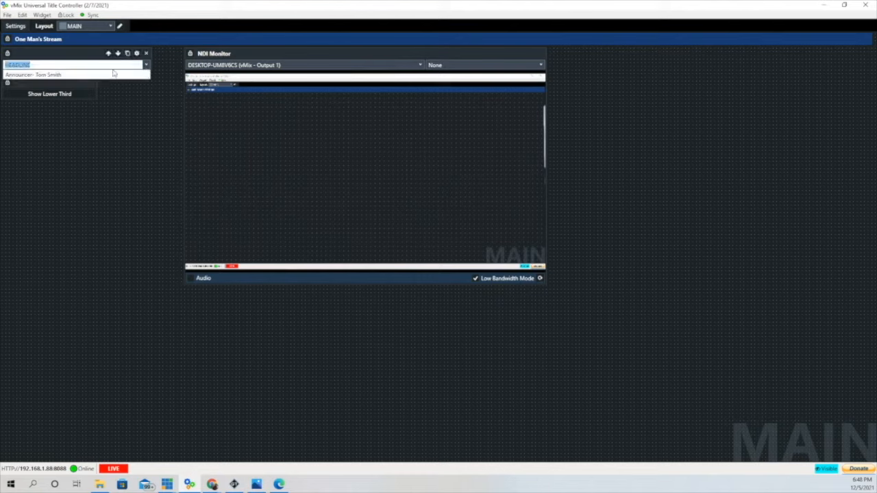
left_click(72, 74)
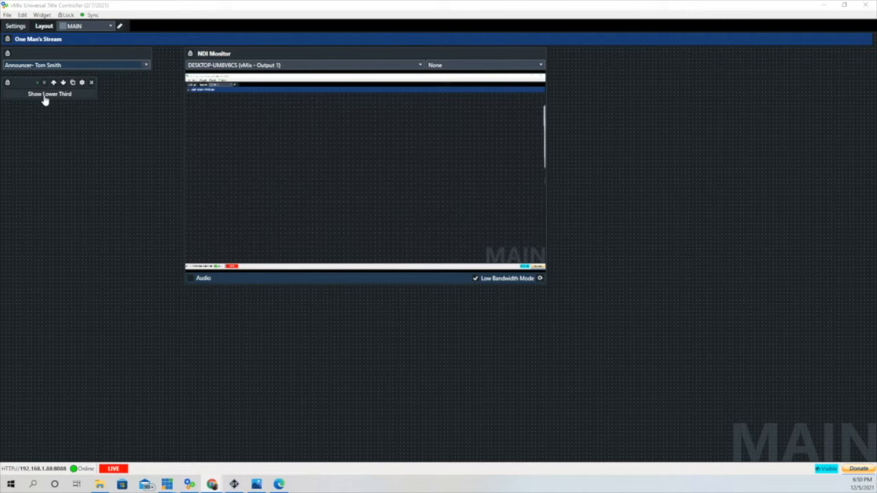
left_click(44, 99)
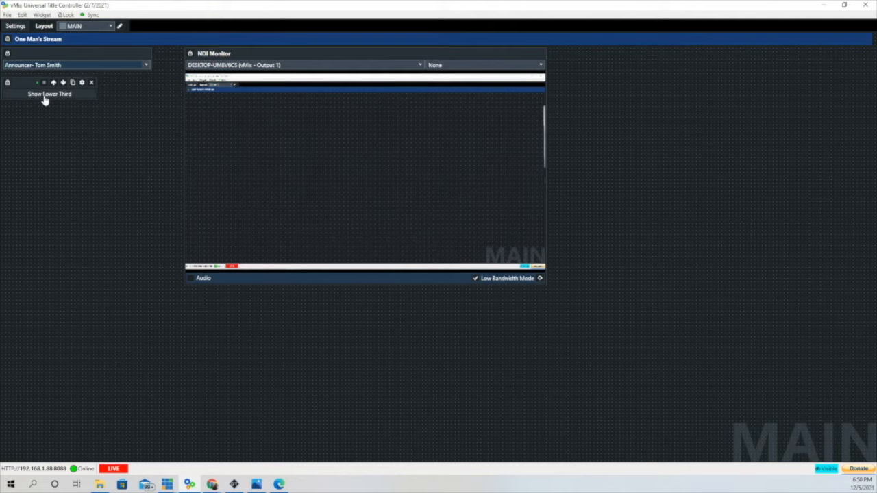
mouse_move(134, 56)
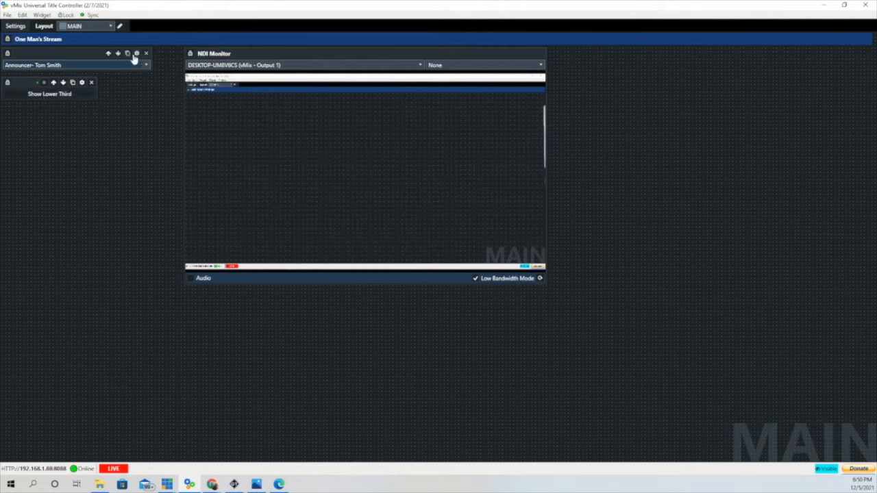
- Add three HEADLINE item rows and enter the referee's and ring announcer's names
left_click(137, 53)
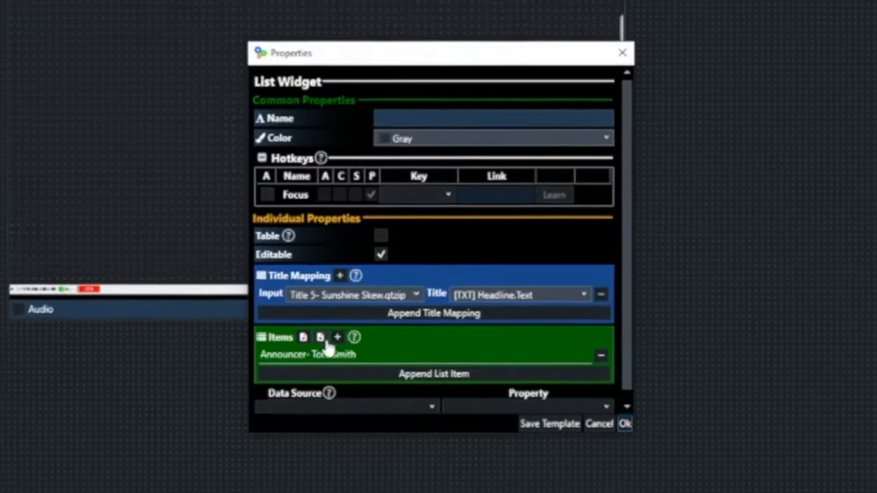
left_click(375, 297)
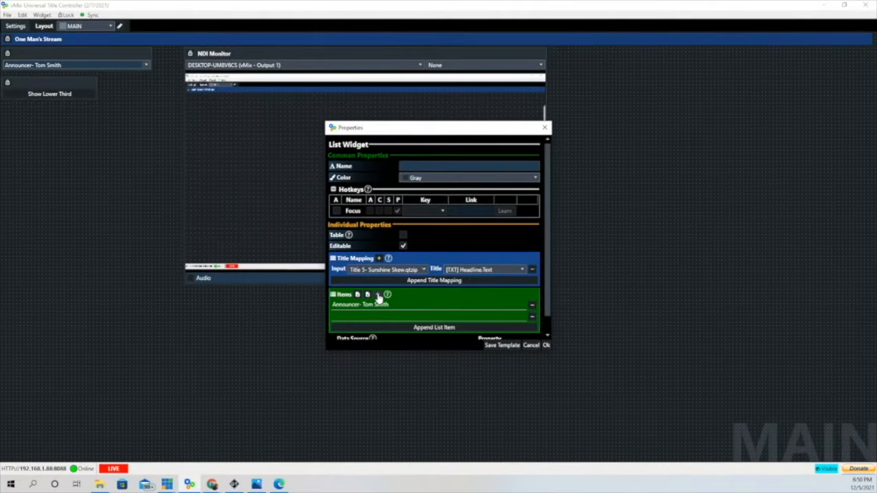
left_click(377, 295)
left_click(377, 295)
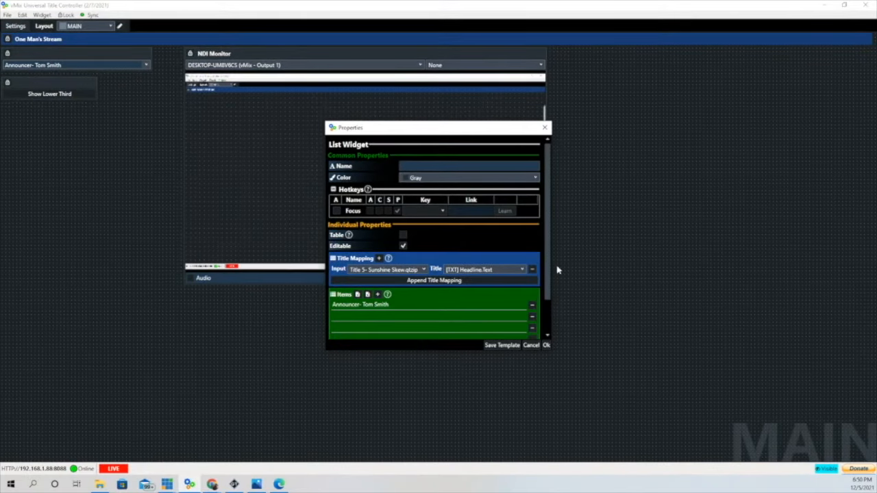
left_click_drag(549, 289, 550, 308)
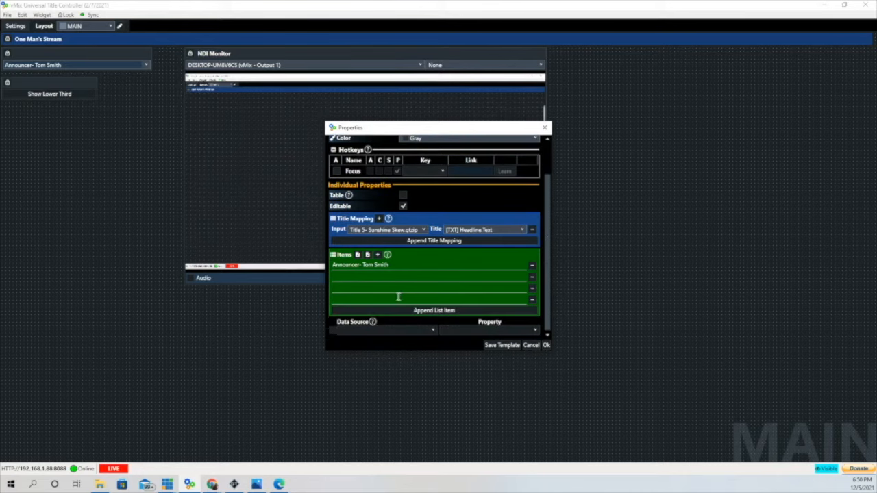
left_click(335, 277)
type("Refe")
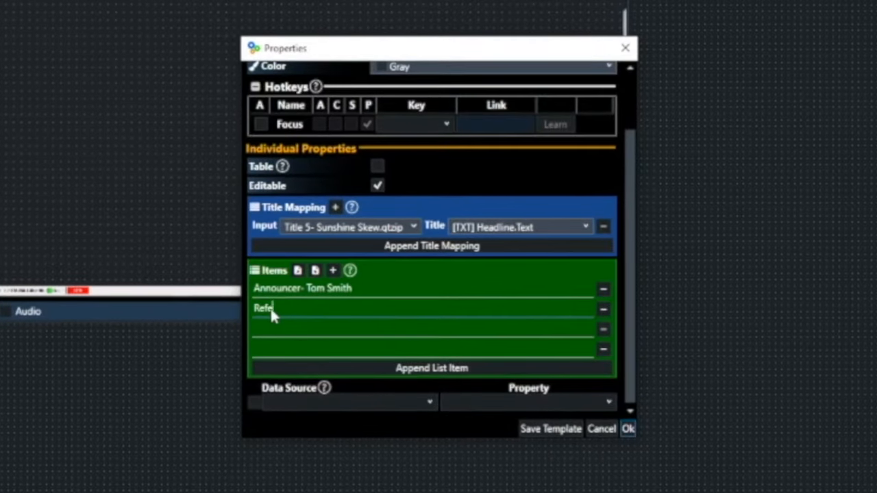
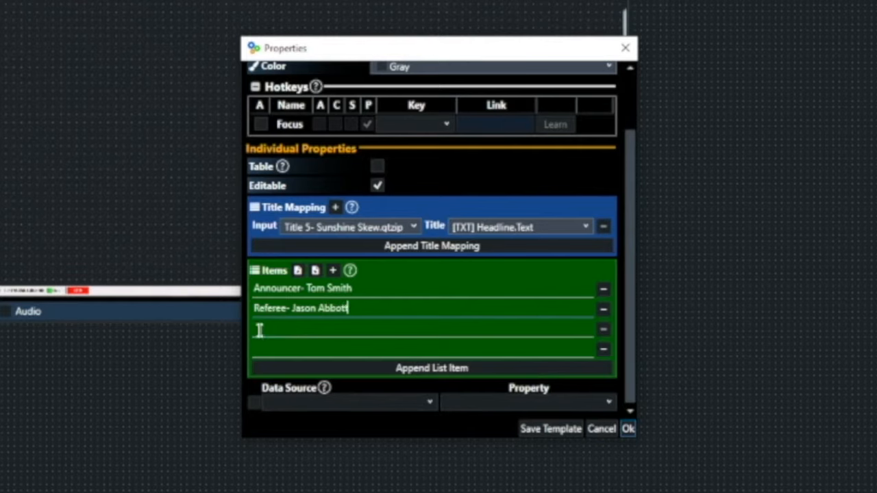
left_click(261, 328)
type("F")
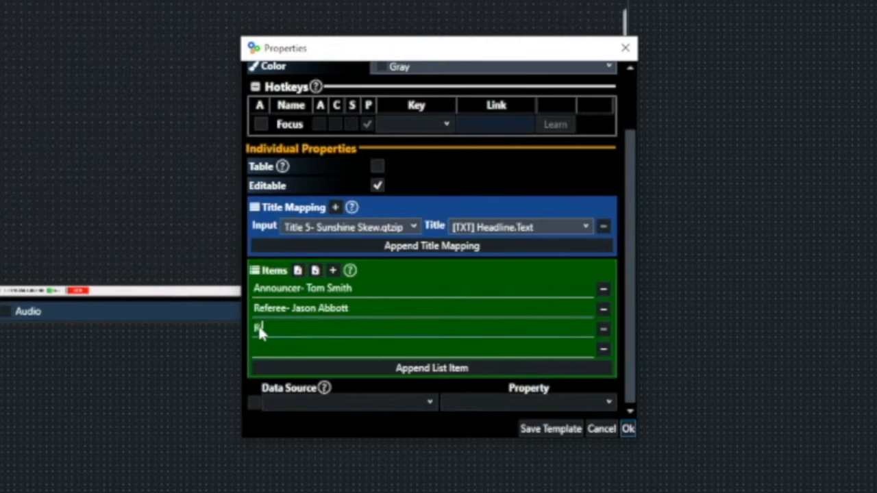
type("ing Announcer- Ally")
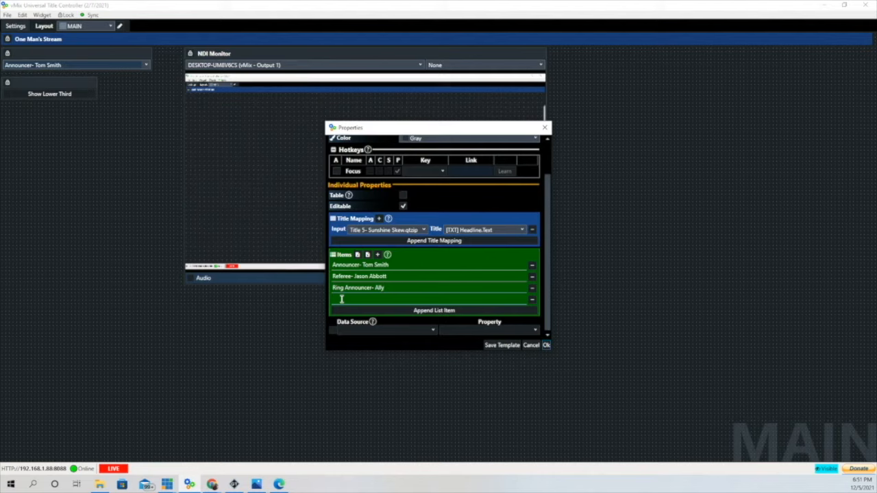
- Apply the new items, select the referee entry, and play its lower third
left_click(546, 345)
left_click(145, 64)
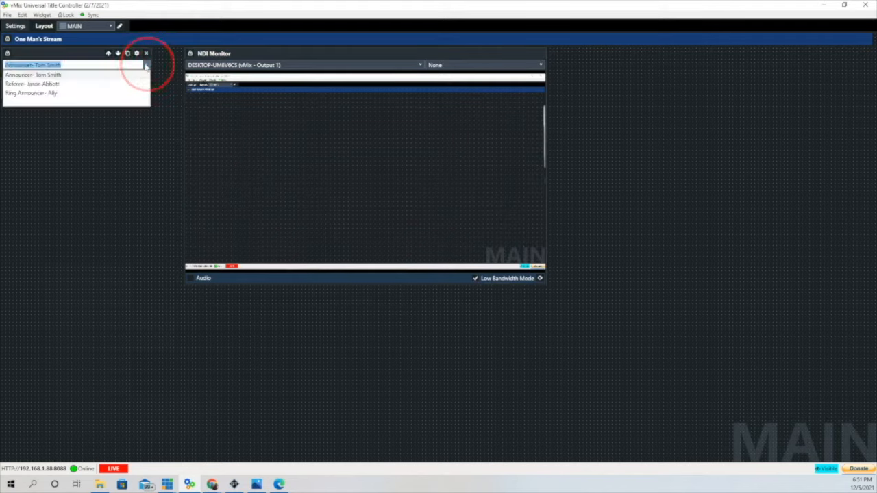
left_click(53, 89)
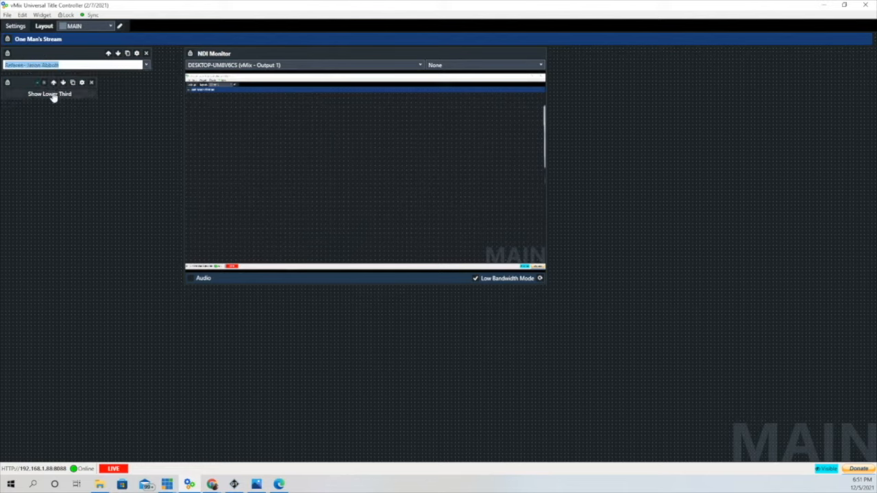
left_click(52, 94)
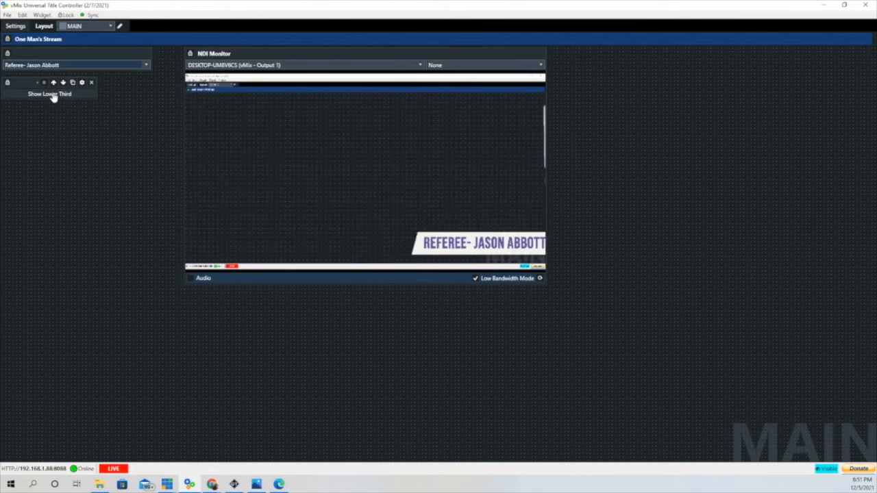
- Select the ring announcer entry and play its lower third
left_click(145, 65)
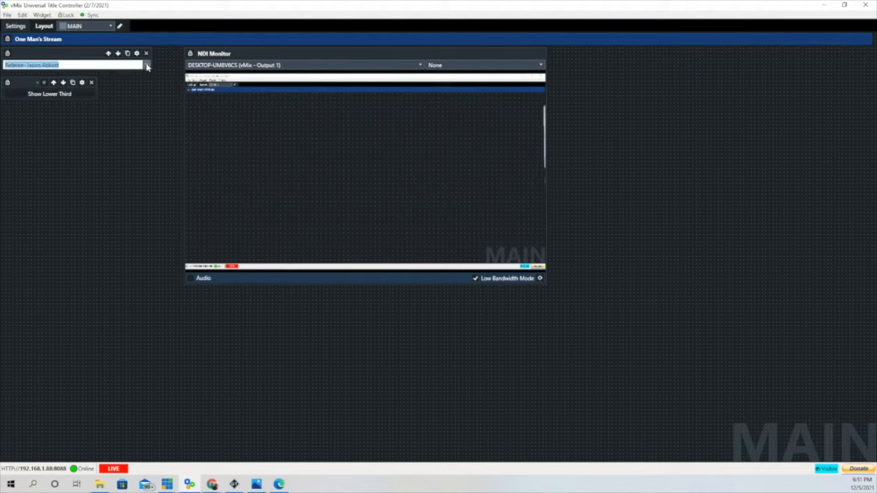
left_click(50, 94)
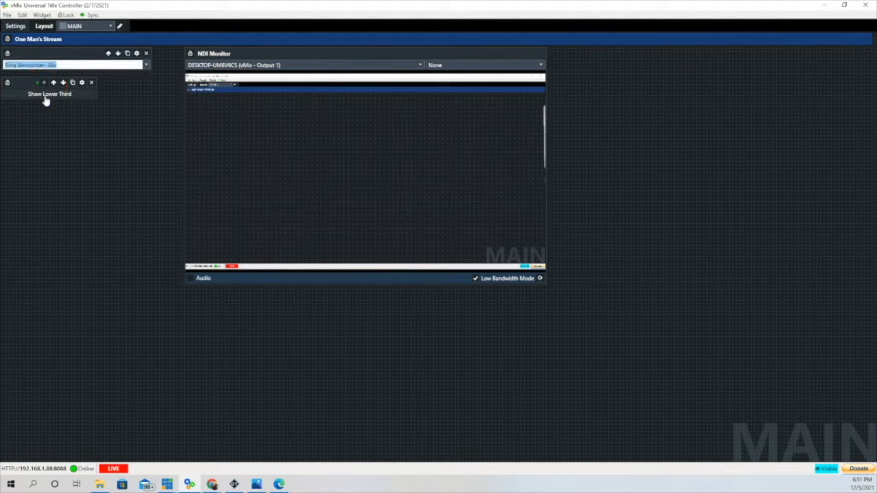
left_click(45, 100)
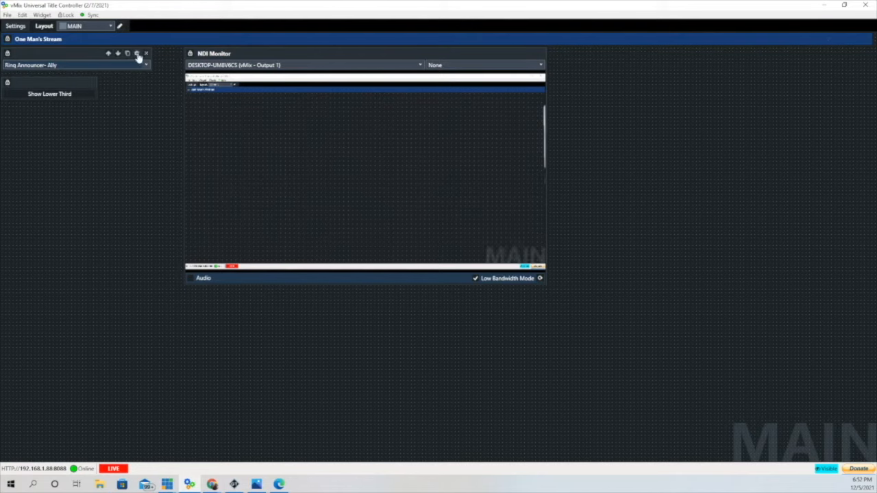
- Save the current HEADLINE item list as Talent 12-4-2021
left_click(136, 53)
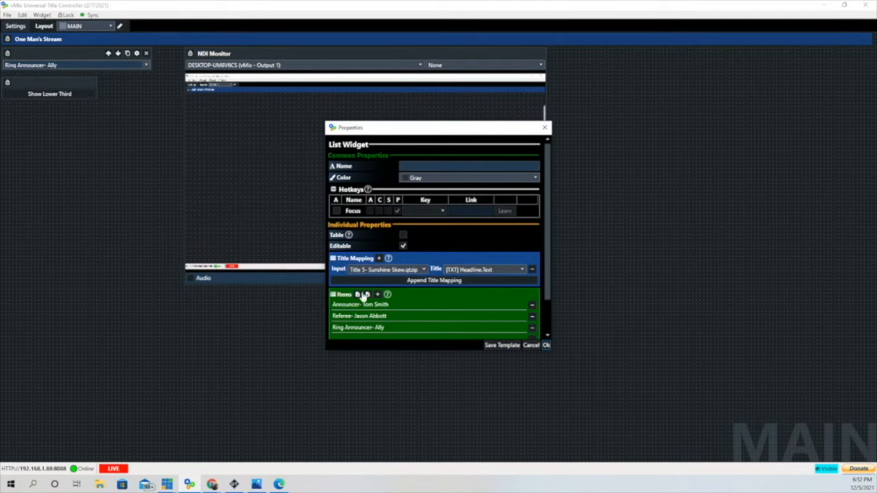
left_click(357, 294)
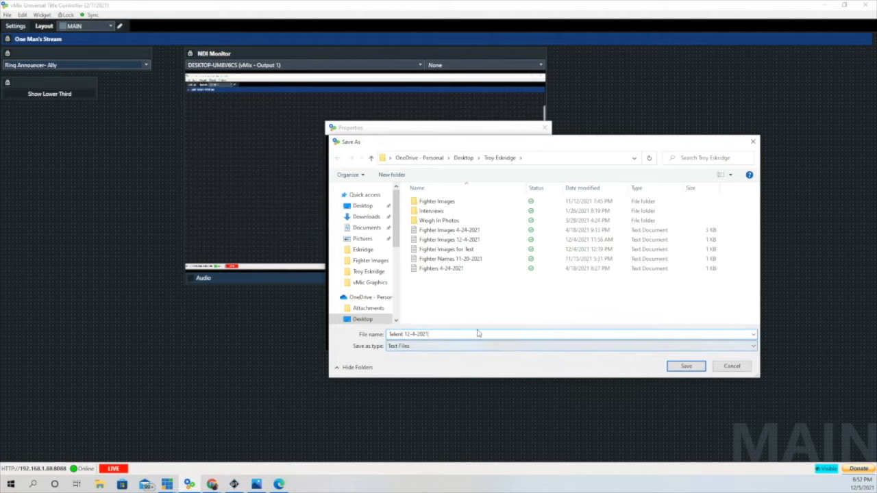
left_click(686, 366)
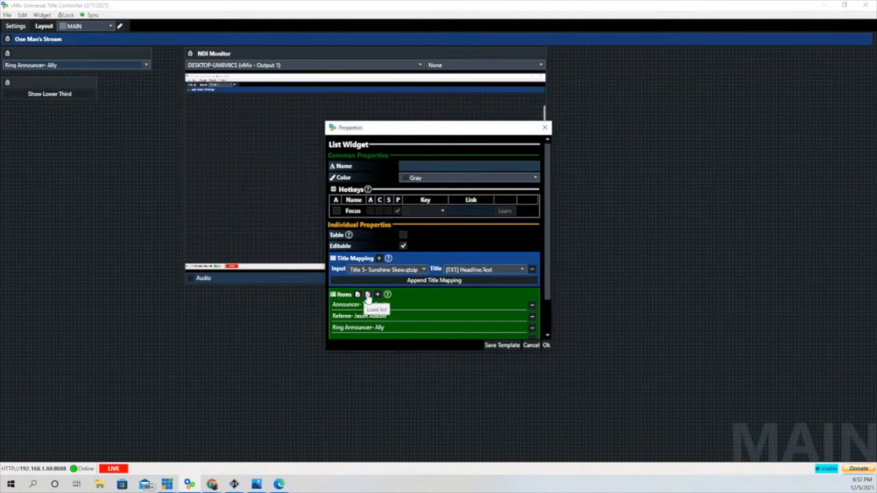
- Load the Fighters 4-24-2021 list into the widget and apply it
left_click(365, 295)
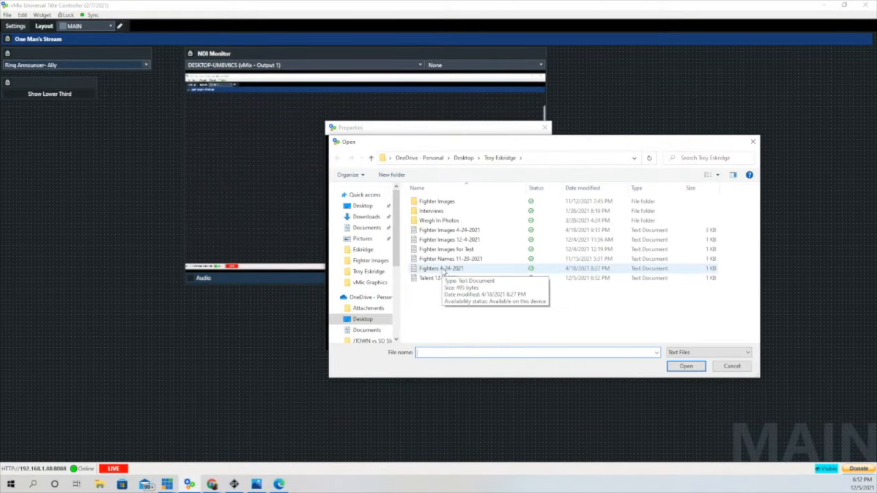
left_click(442, 269)
left_click(686, 365)
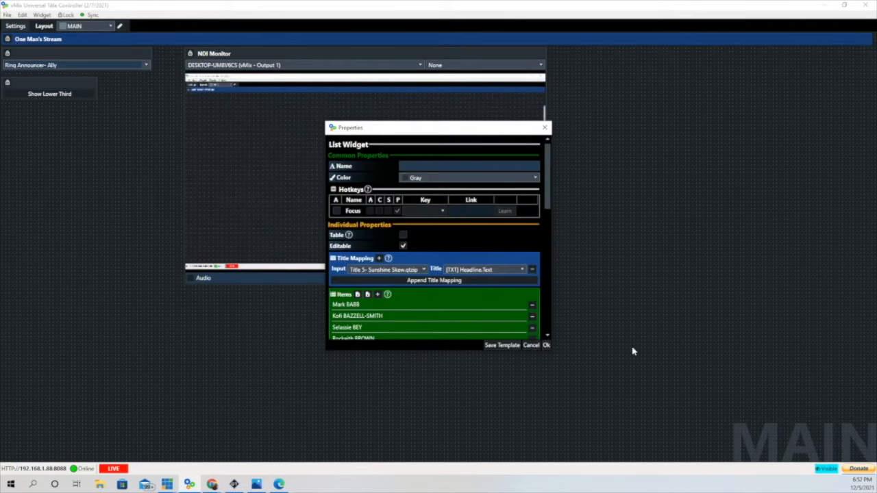
left_click(546, 345)
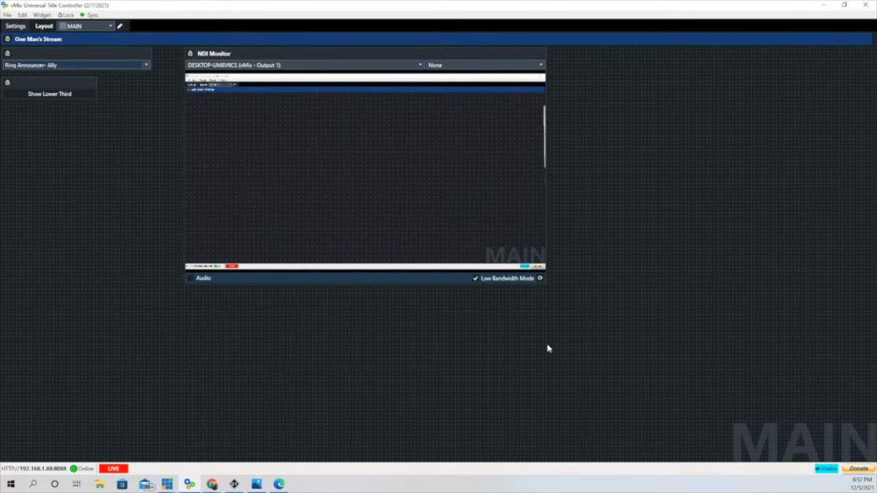
- Play the first fighter's lower third, then switch it to the third fighter
left_click(146, 64)
left_click(51, 76)
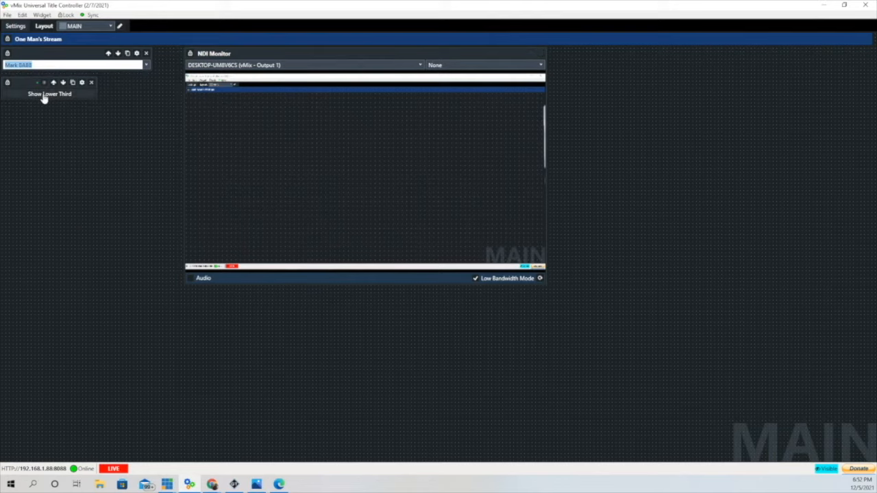
left_click(43, 98)
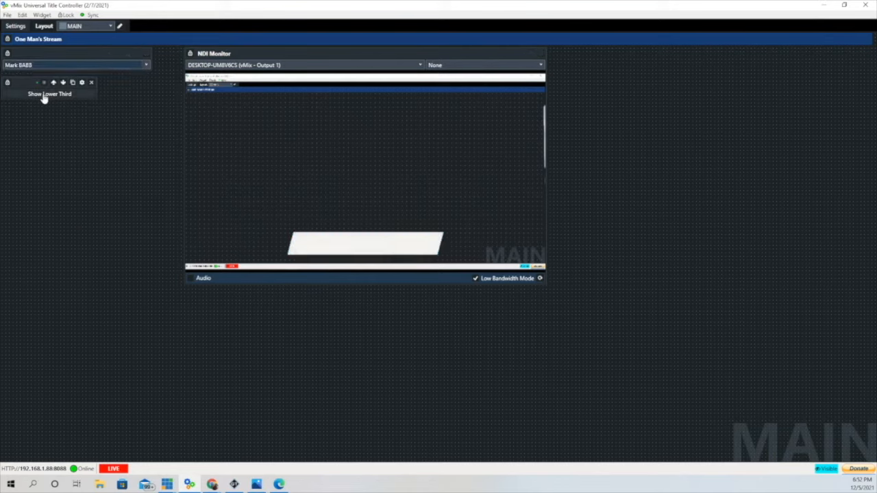
left_click(146, 64)
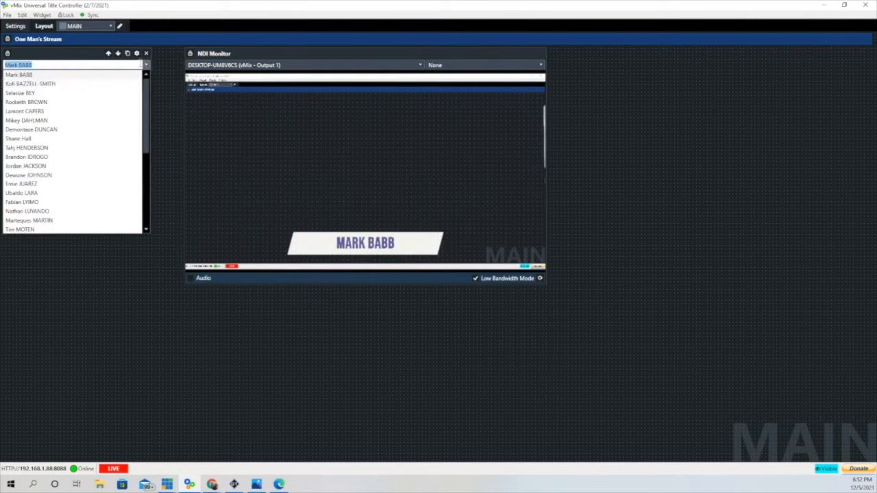
left_click(39, 92)
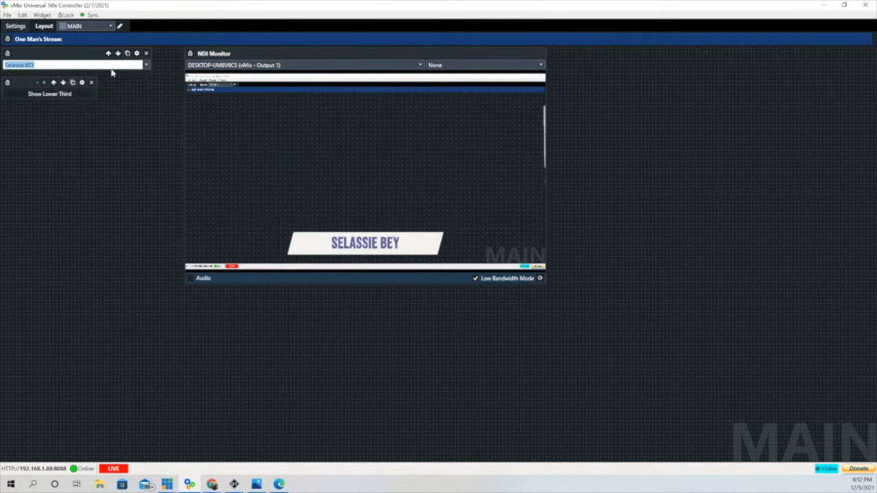
- Cycle through several more player names, ending on the last player, and show the lower third
left_click(146, 65)
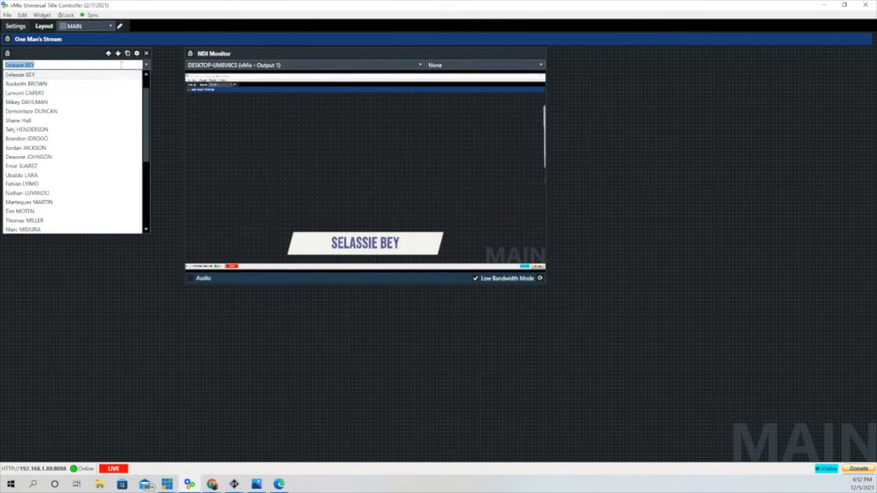
left_click(40, 150)
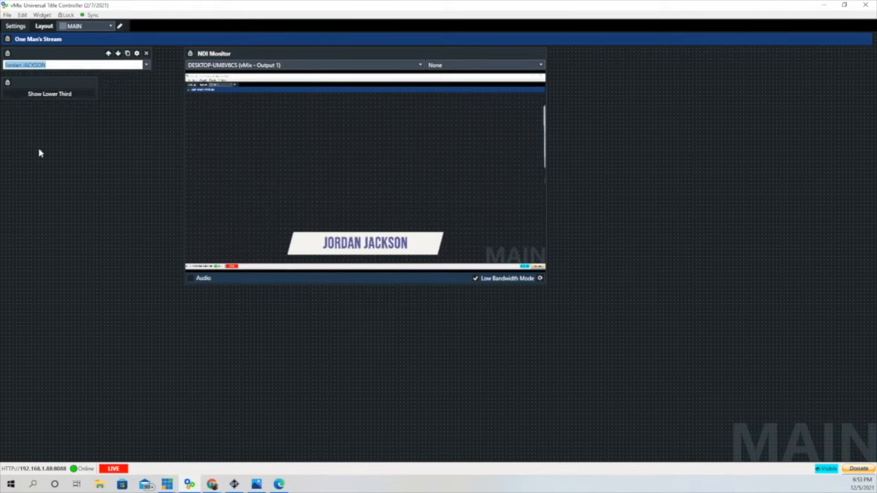
left_click(146, 64)
left_click(33, 211)
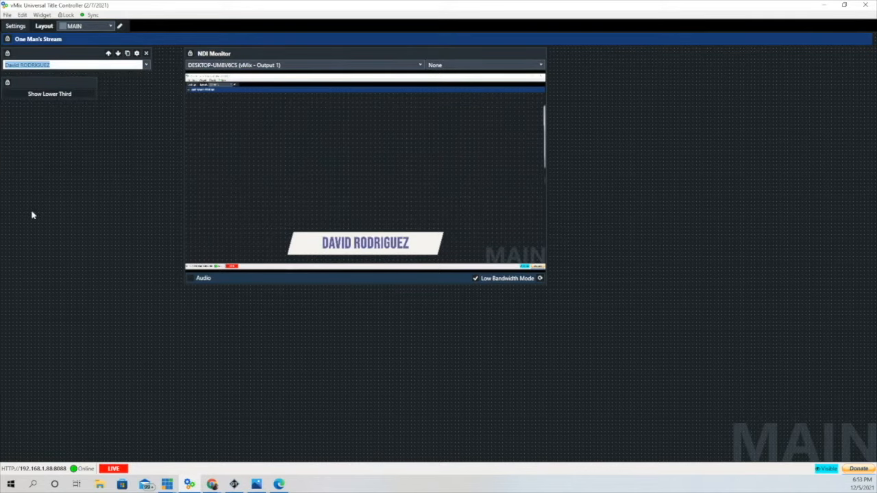
left_click(146, 64)
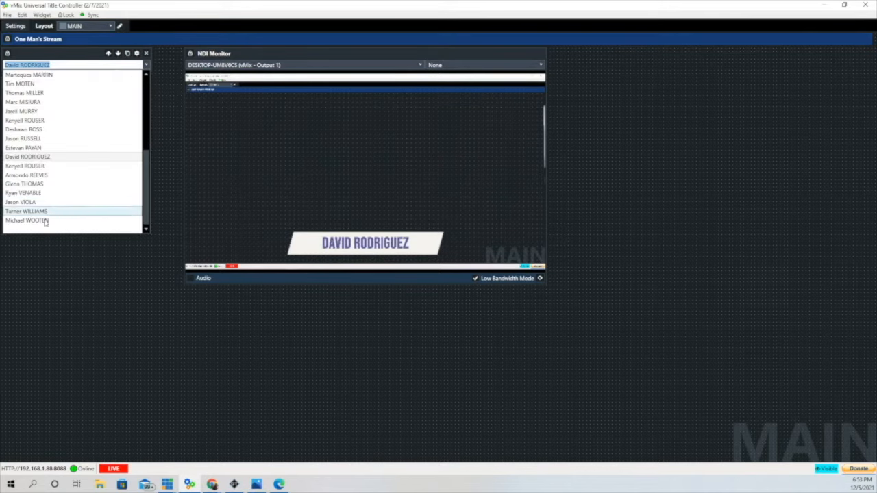
left_click(44, 220)
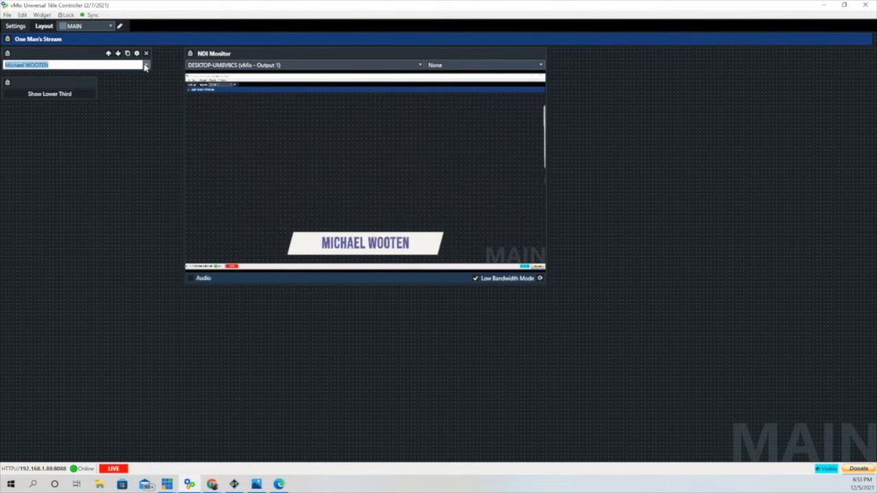
left_click(48, 96)
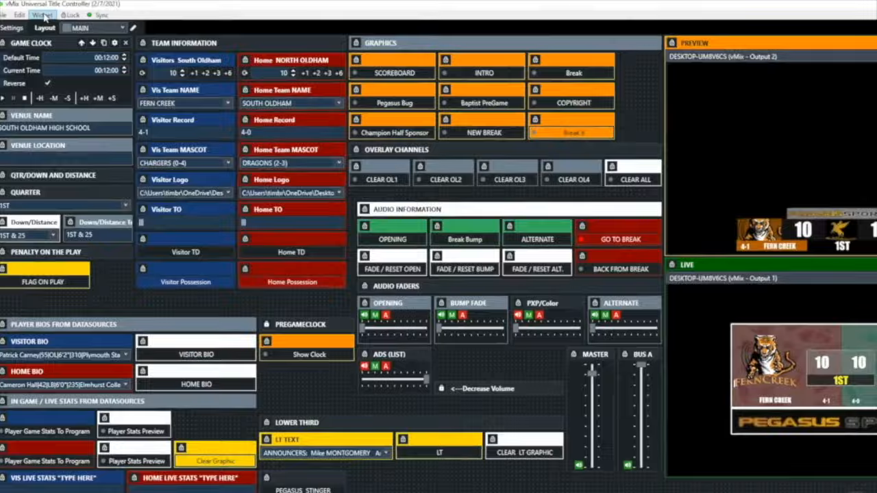
- Place a new score widget below the pregame clock and choose its scoring style
left_click(42, 15)
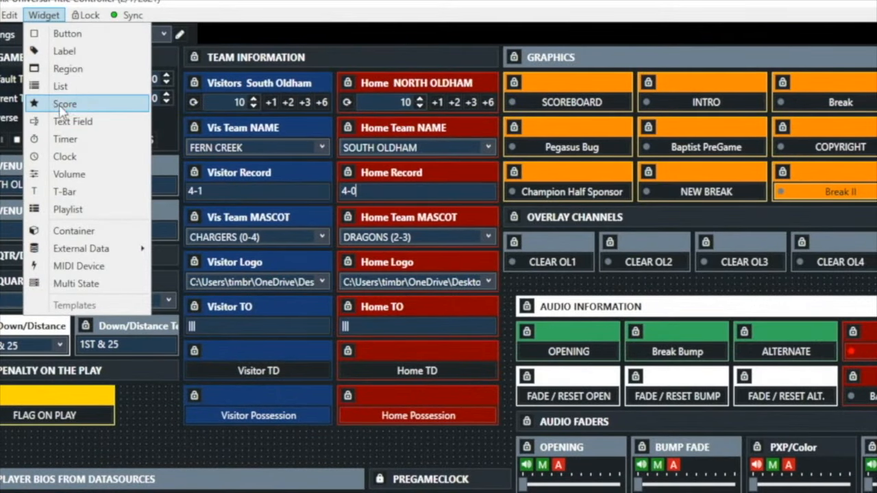
left_click(62, 107)
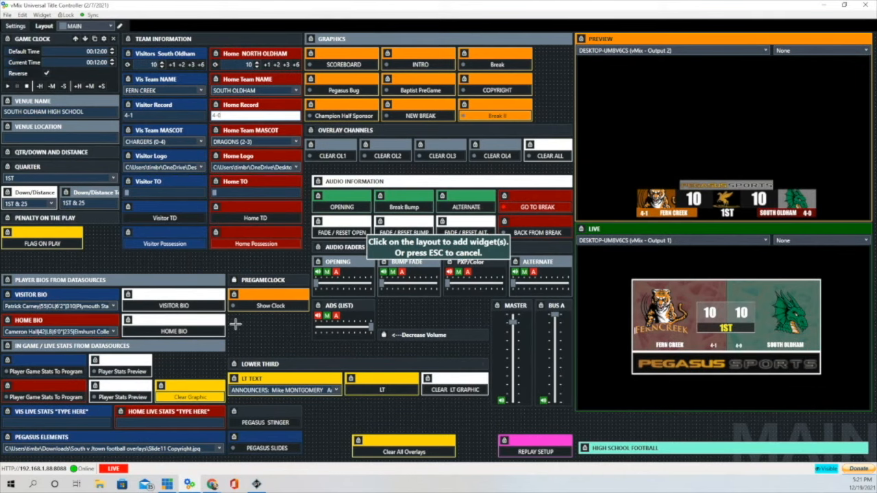
left_click(235, 323)
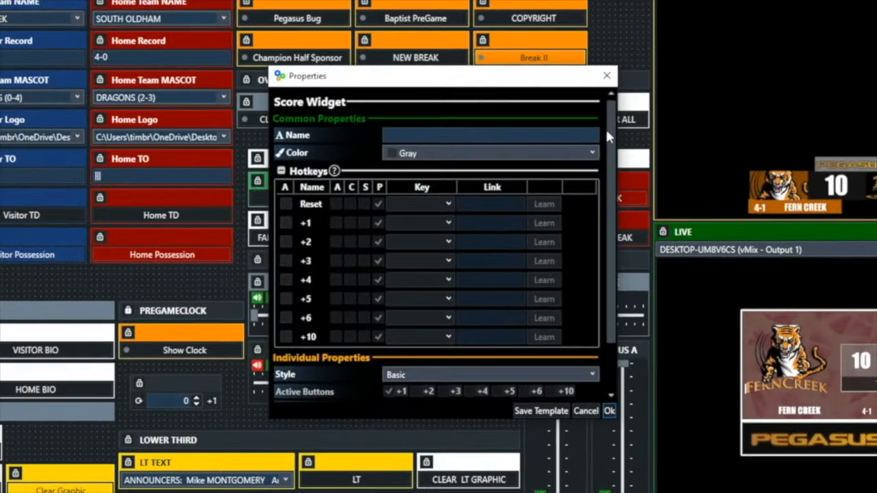
left_click_drag(607, 133, 611, 181)
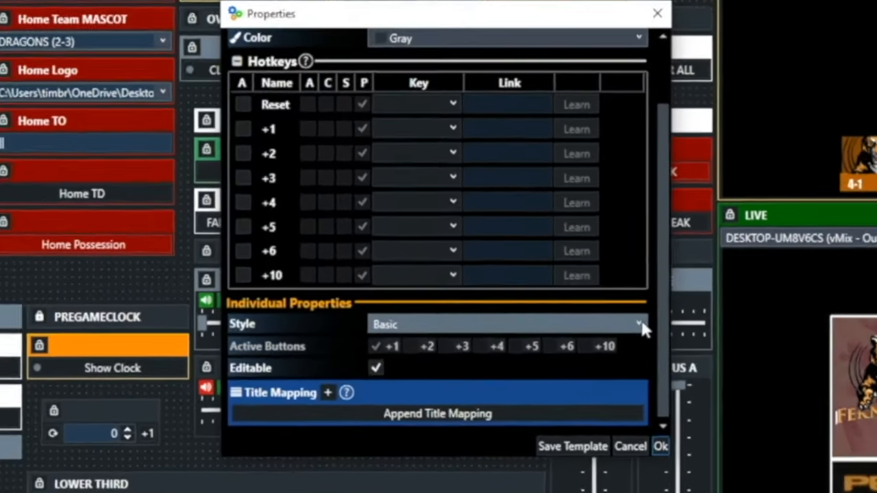
left_click(595, 319)
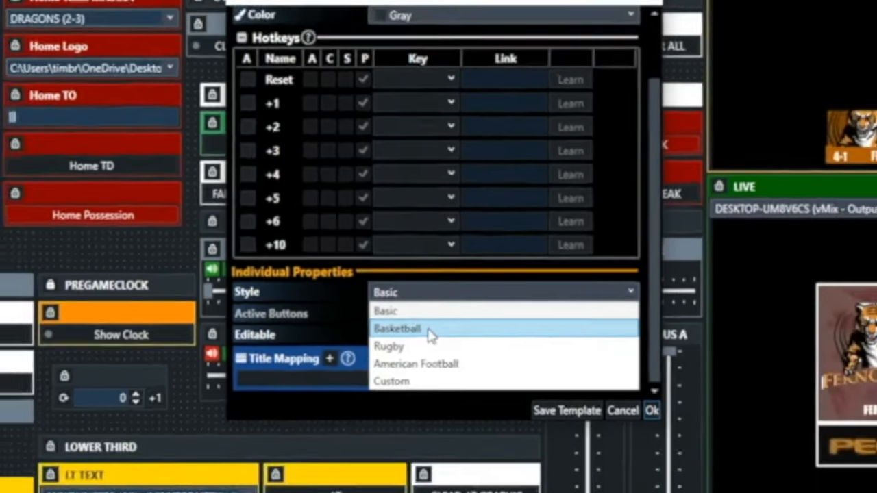
left_click(429, 388)
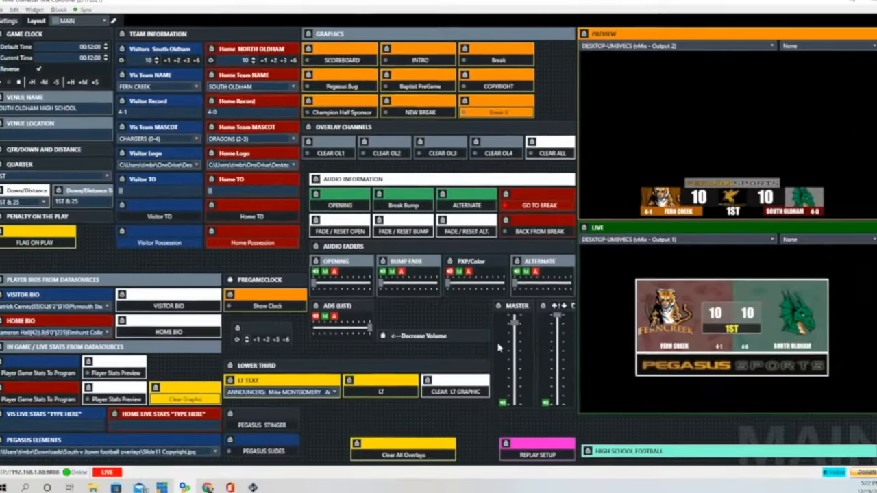
mouse_move(281, 337)
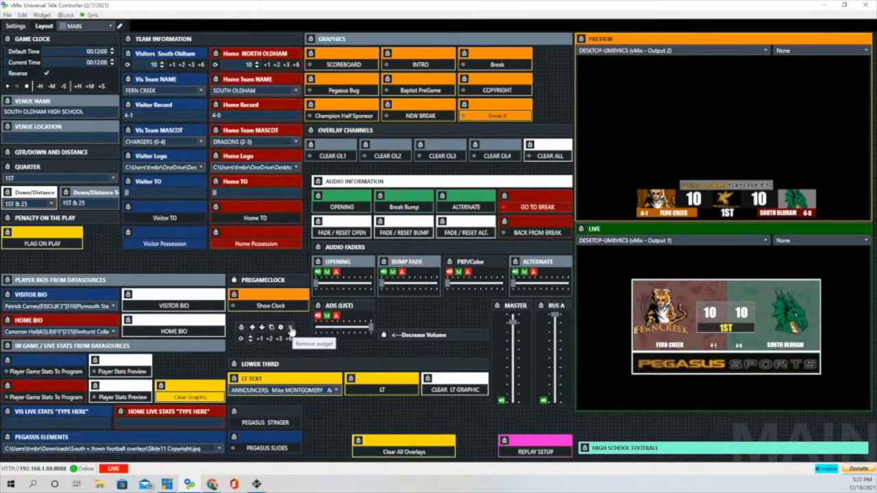
- Delete the test score widget and review the Visitors widget's AddSixV +6 link and title mapping
left_click(291, 330)
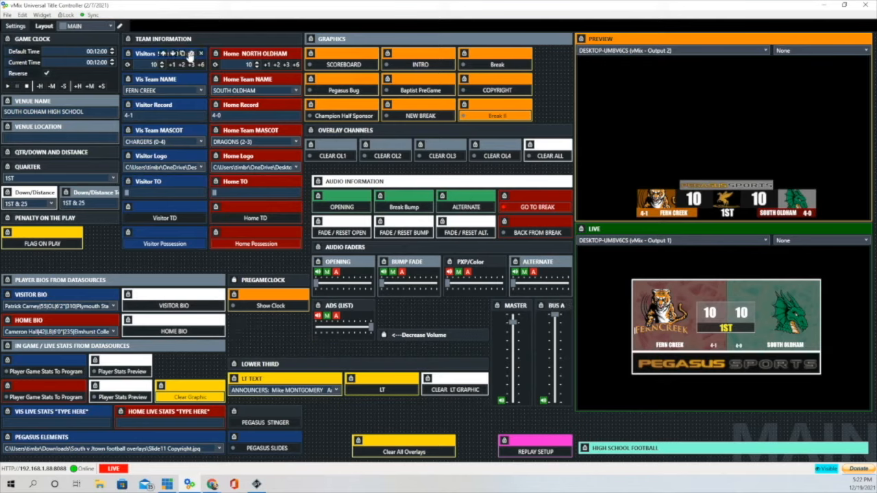
left_click(192, 55)
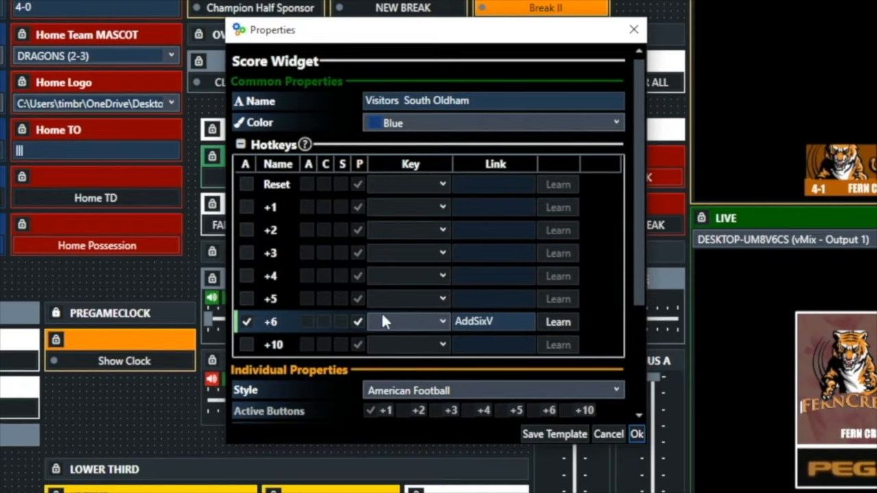
left_click(485, 321)
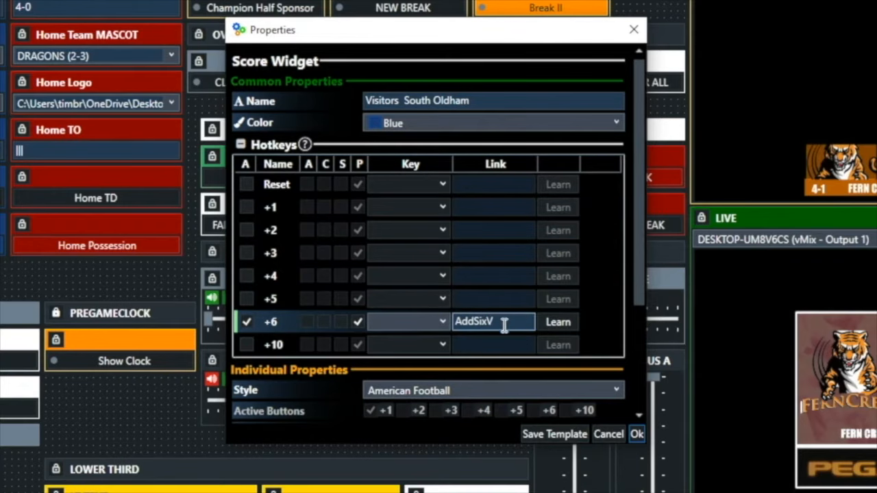
left_click_drag(637, 211, 627, 354)
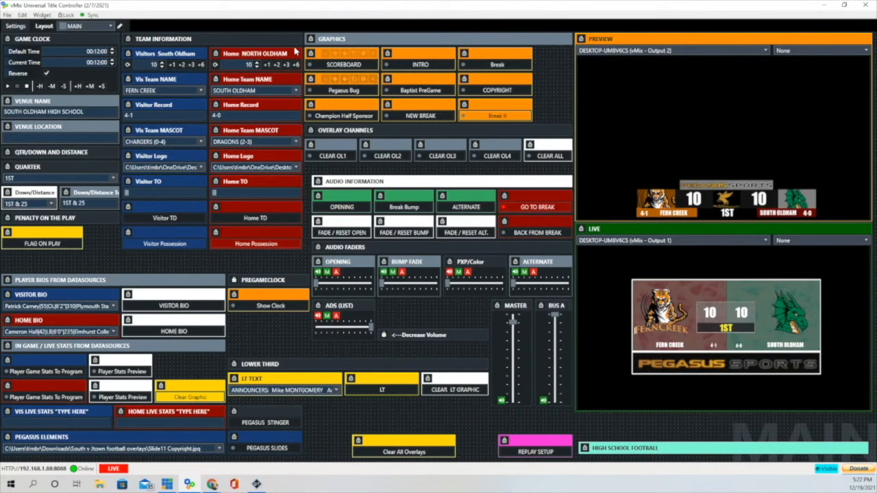
- Review the Home NORTH OLDHAM widget's AddSixH +6 link and its four title mapping rows
mouse_move(294, 53)
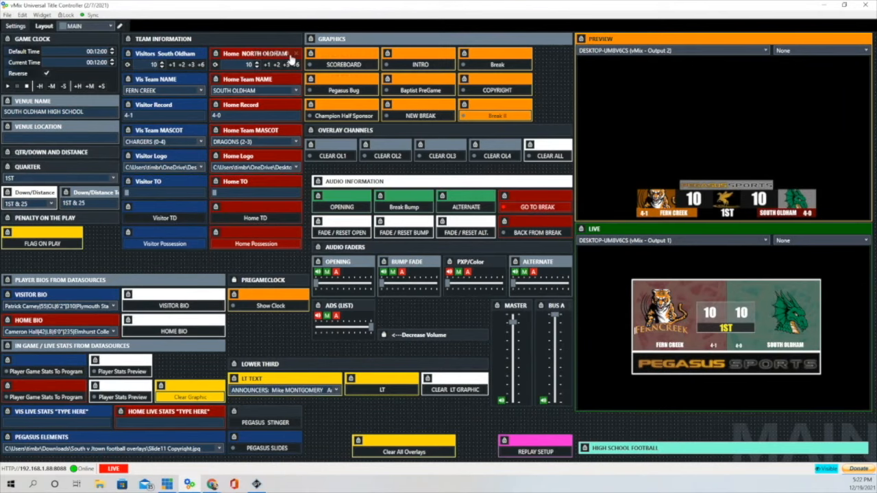
left_click(287, 54)
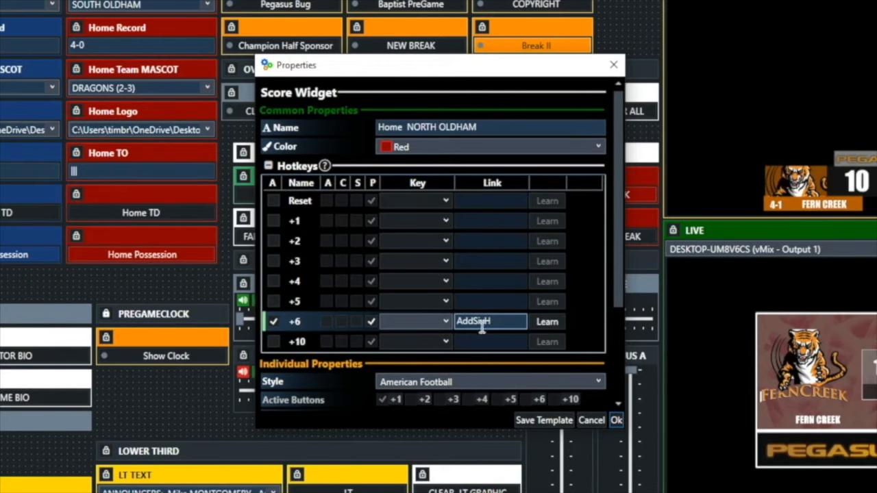
left_click_drag(618, 291, 608, 389)
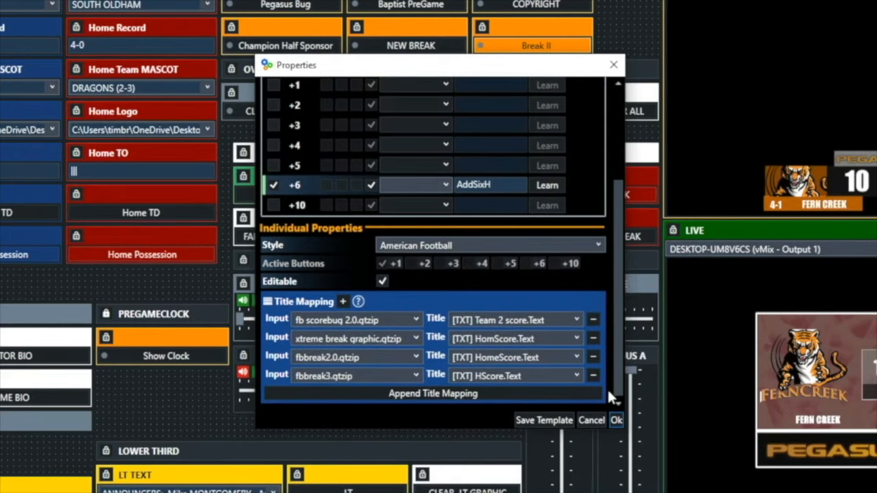
left_click_drag(608, 390, 607, 202)
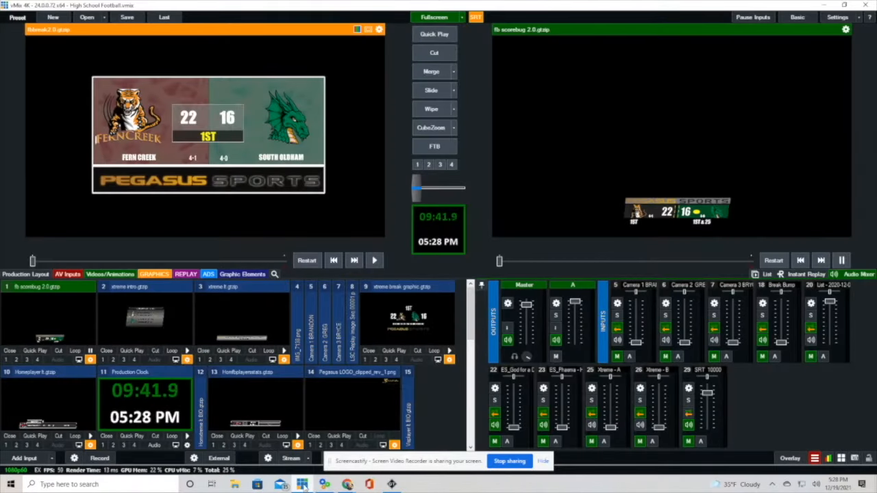
- In the fbbreak2.0.gtzip Title Editor, check HomeScore.Text (16), VisScore.Text (22) and QtrText.Text (1ST)
right_click(274, 63)
left_click(314, 65)
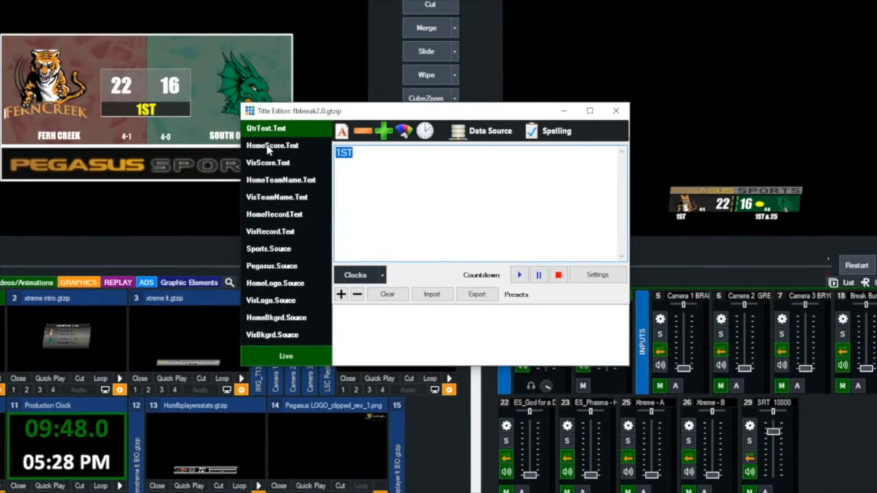
left_click(268, 149)
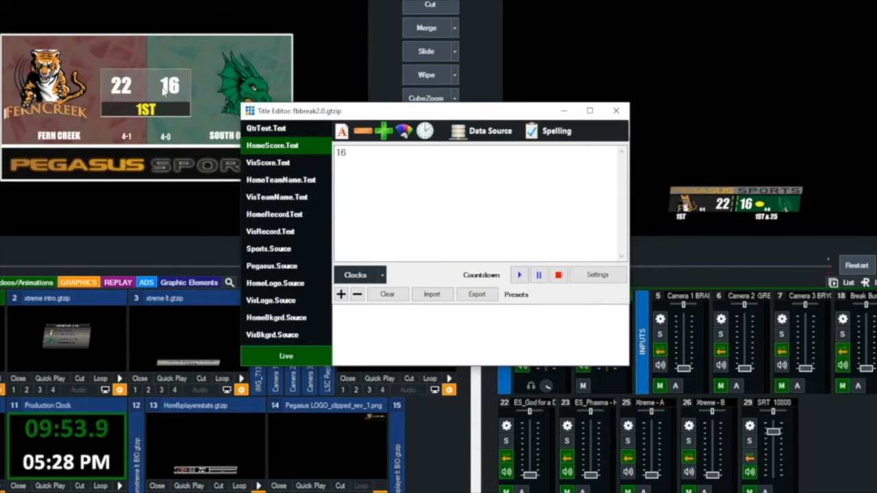
left_click(257, 167)
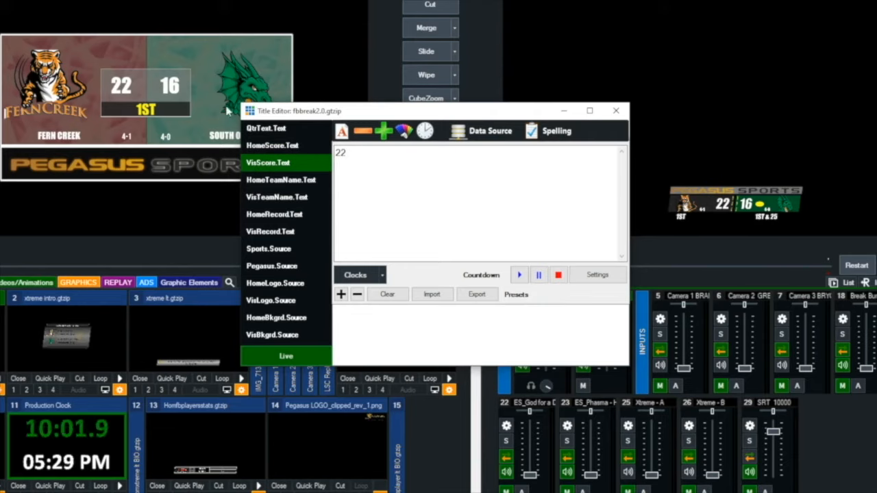
left_click(280, 130)
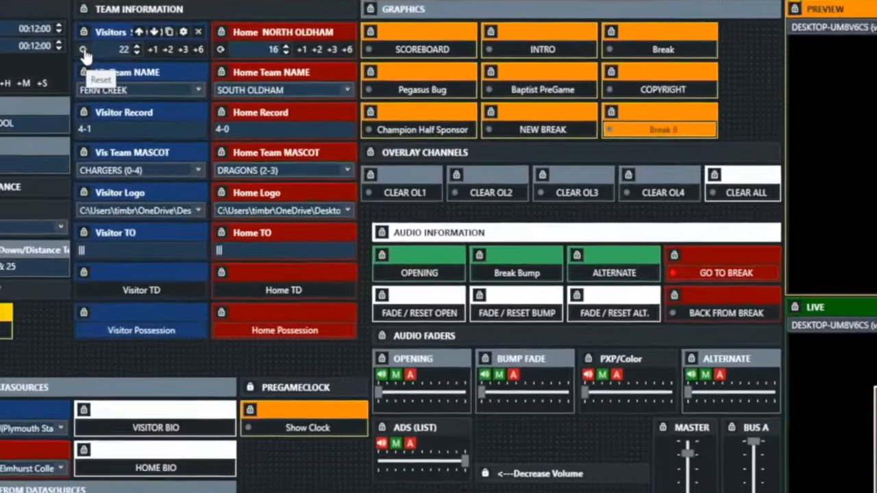
- Reset both scores to zero and add 6 and 1 points to the Visitors score
left_click(127, 65)
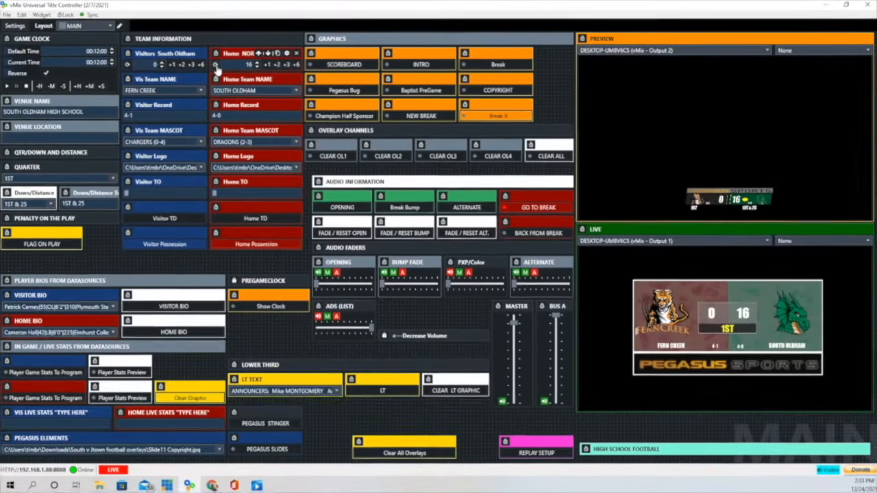
left_click(222, 48)
left_click(201, 65)
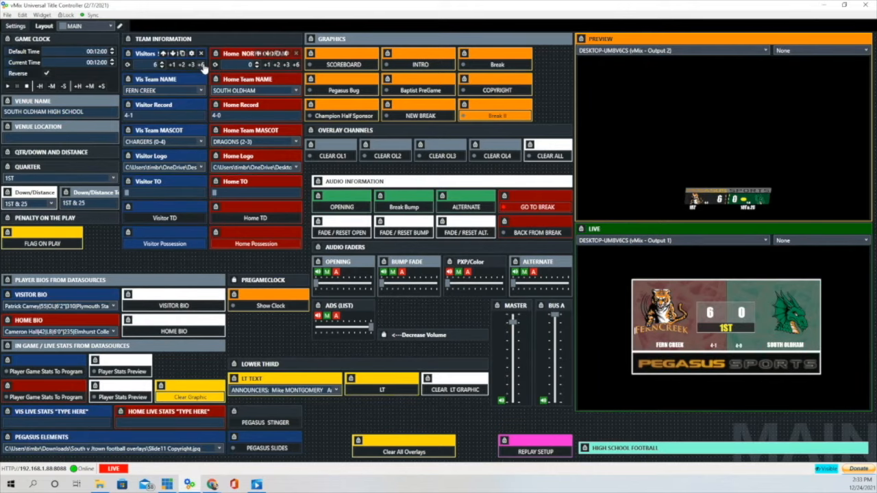
left_click(175, 65)
- Add points to the Home score with the +6 and +1 buttons
left_click(294, 64)
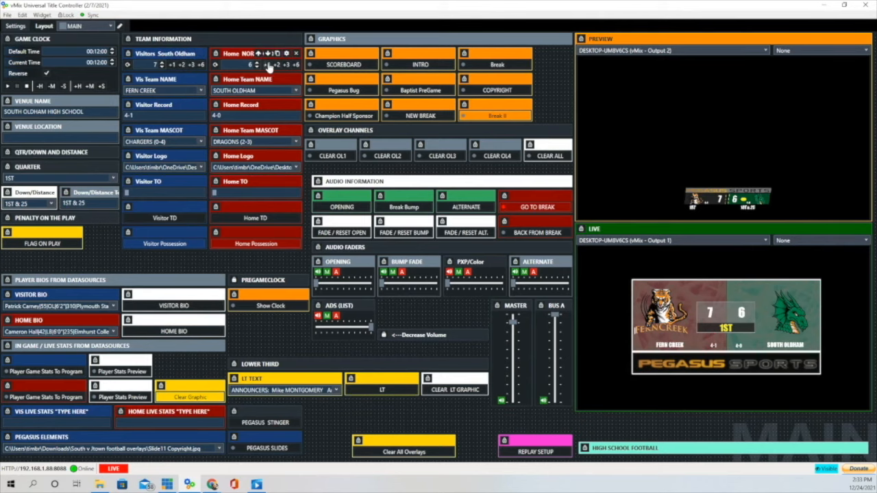
left_click(268, 65)
left_click(296, 65)
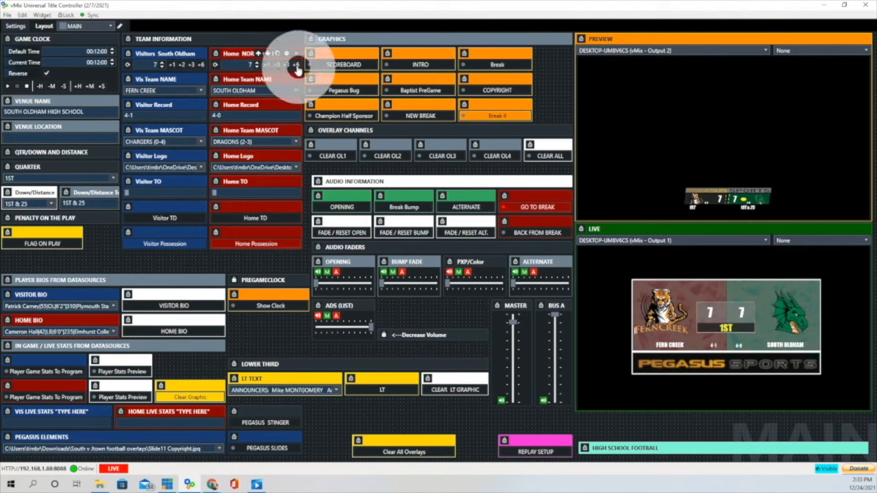
left_click(296, 65)
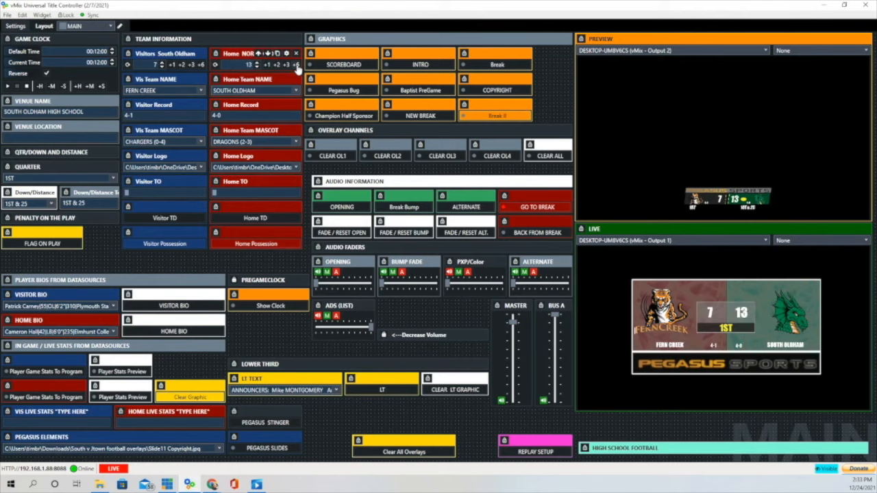
left_click(114, 178)
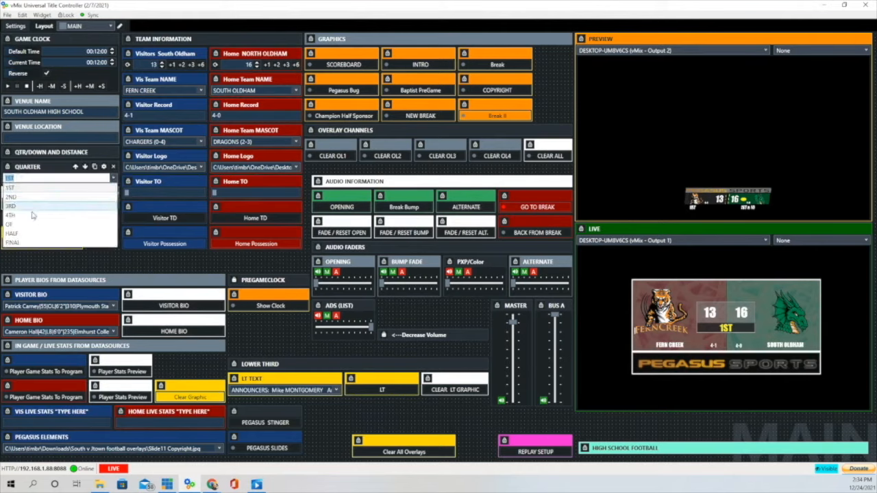
- Set the scoreboard's Quarter to HALF, then to FINAL
left_click(20, 235)
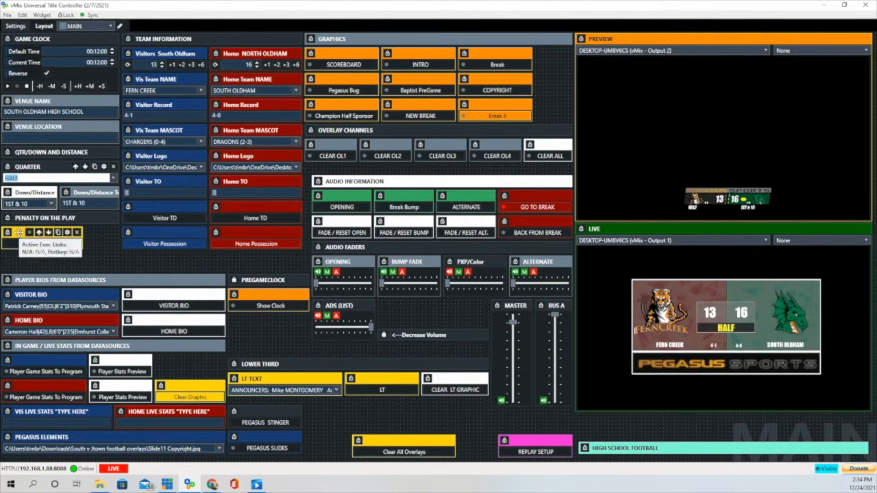
left_click(113, 178)
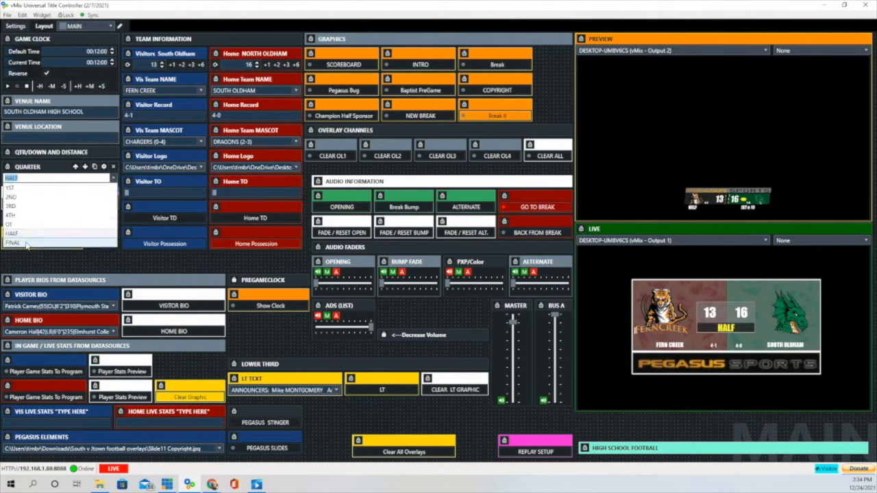
left_click(24, 242)
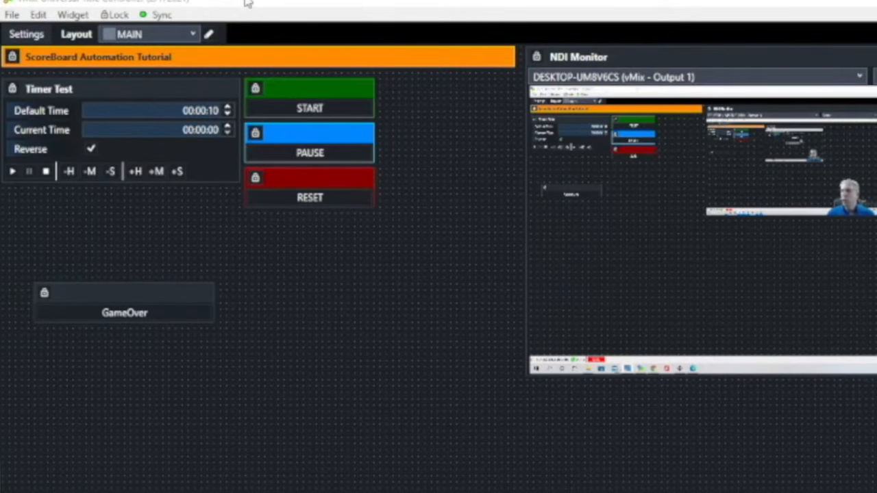
- Add a Timer widget to the layout below the GameOver button
left_click(73, 15)
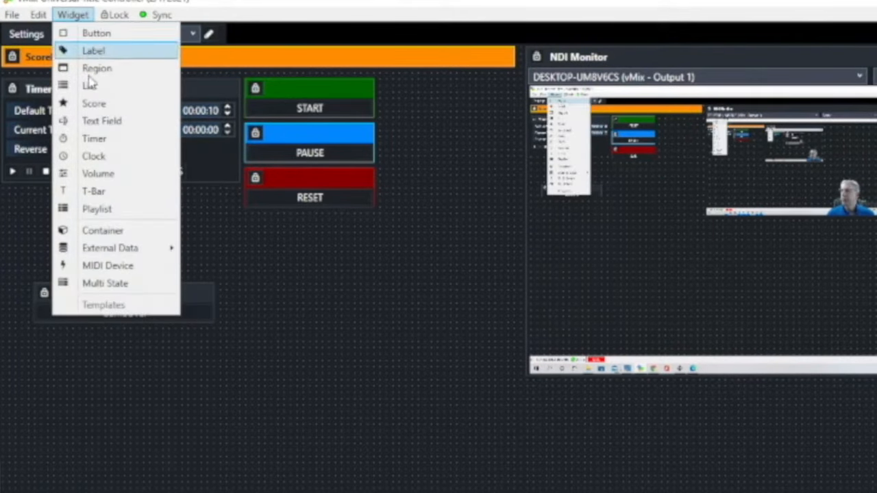
left_click(96, 137)
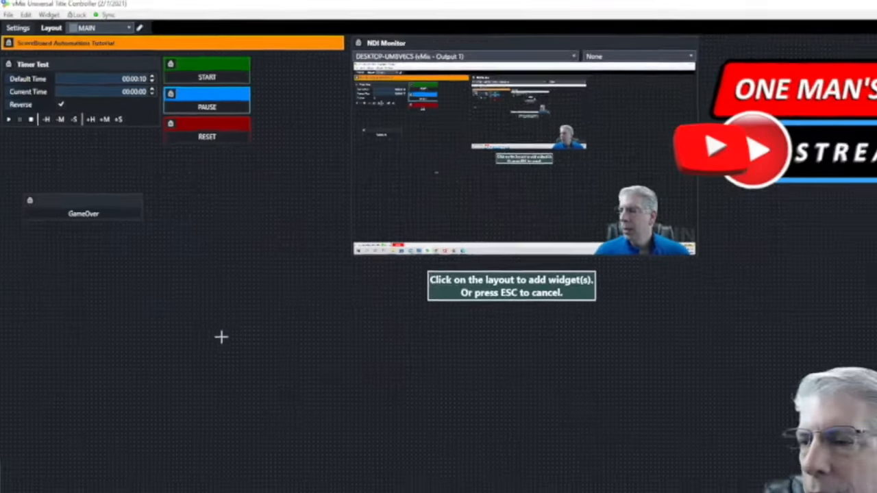
left_click(315, 481)
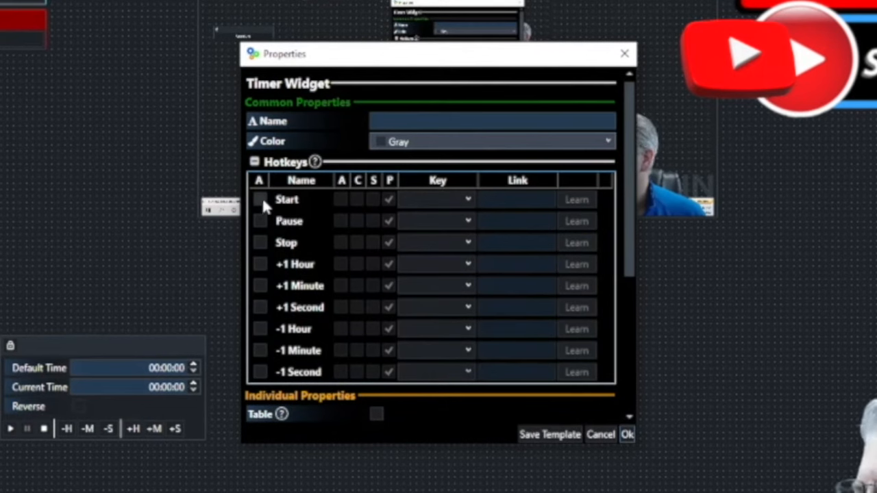
- Enable the new timer's Start, Pause and Stop hotkeys and confirm its properties
left_click(260, 199)
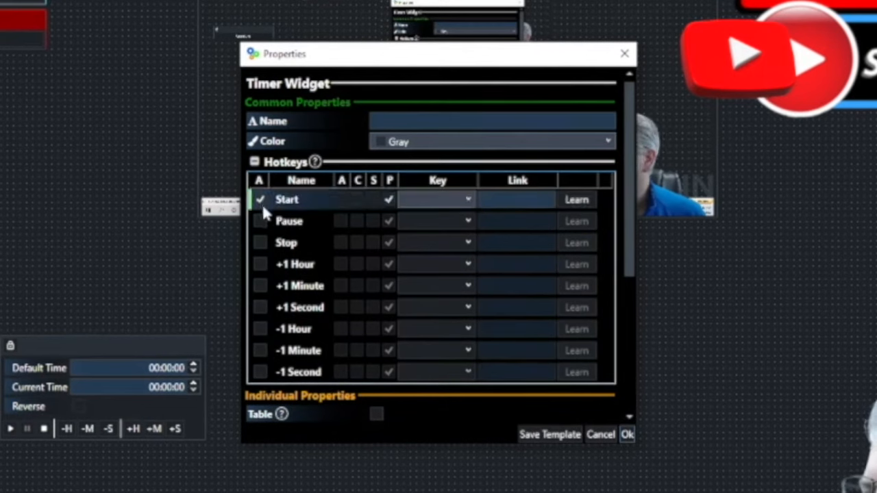
left_click(261, 221)
left_click(260, 242)
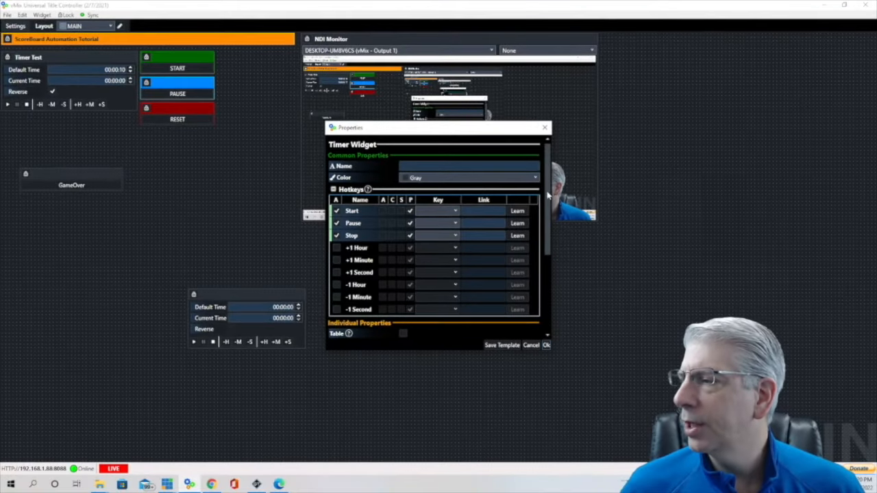
left_click_drag(547, 197, 524, 269)
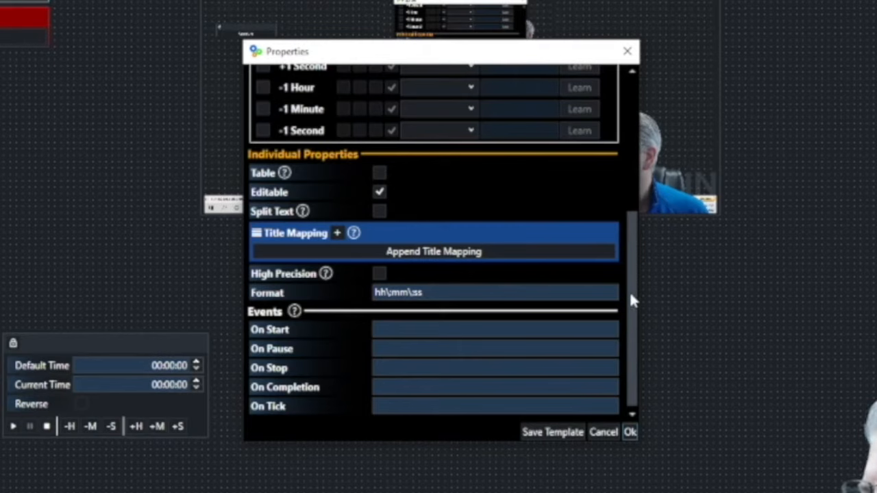
left_click(405, 385)
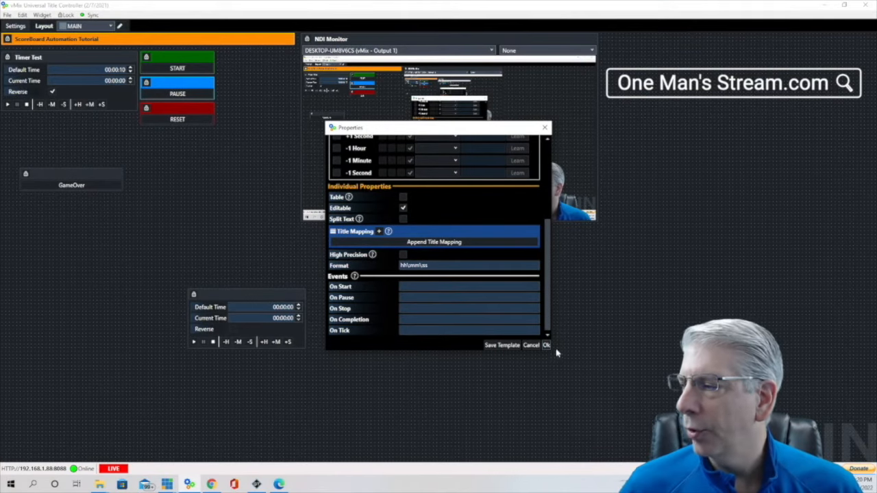
left_click(546, 345)
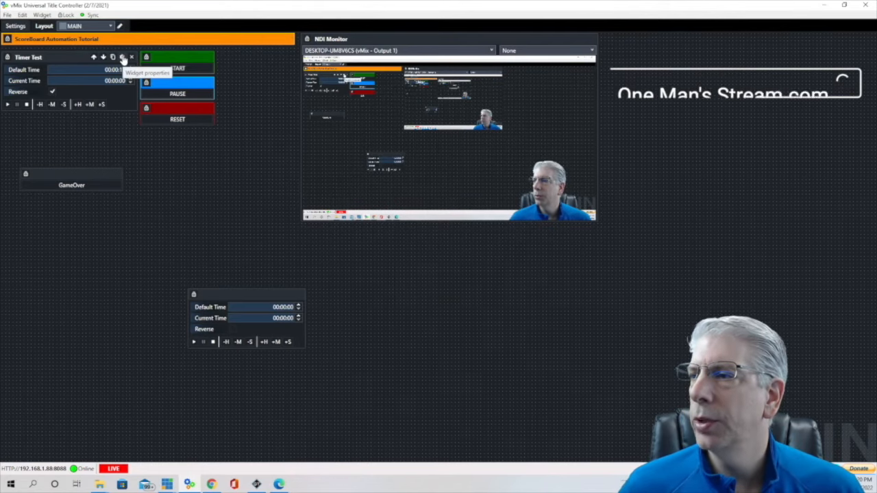
- Clear the key assigned to Timer Test's Start hotkey
left_click(122, 57)
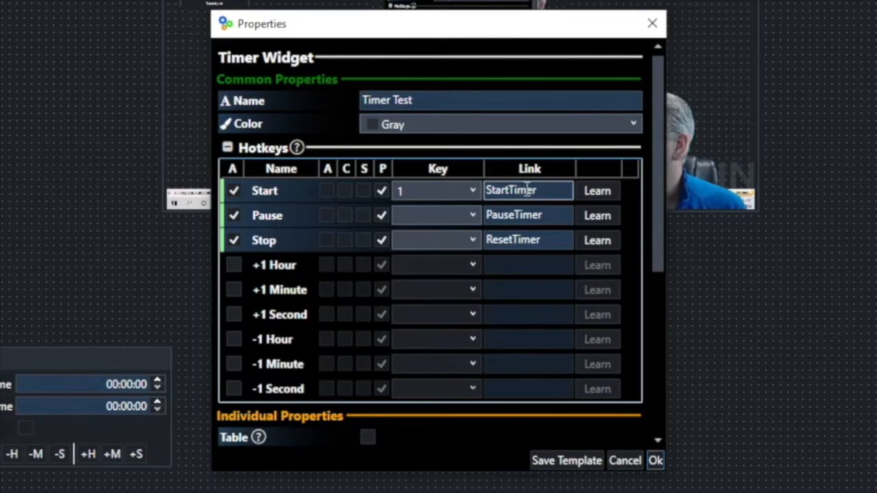
left_click(471, 191)
scroll(464, 245, "up", 6)
scroll(464, 237, "up", 10)
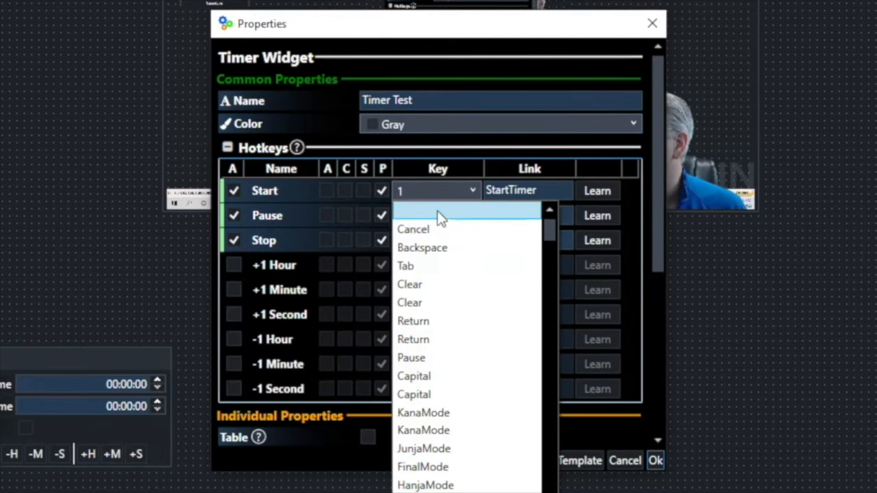
left_click(437, 210)
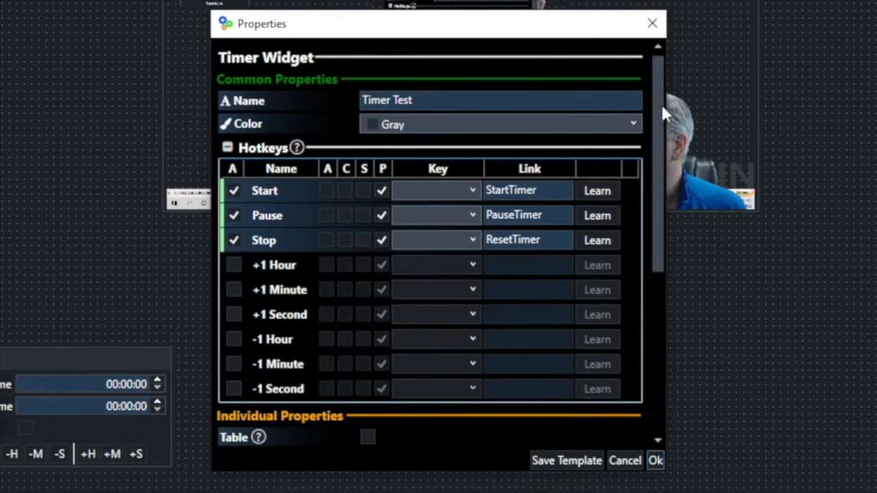
- Keep Clock.Text as Timer Test's title mapping and save its settings
left_click_drag(656, 105, 643, 270)
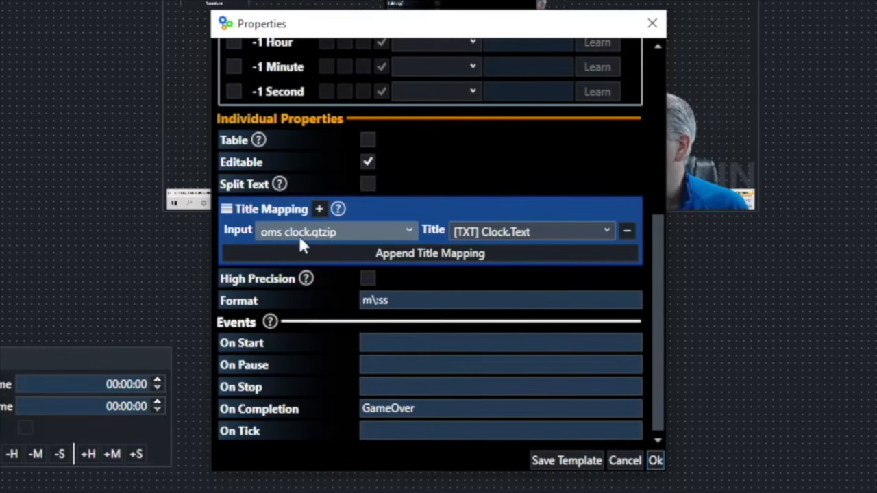
left_click(608, 236)
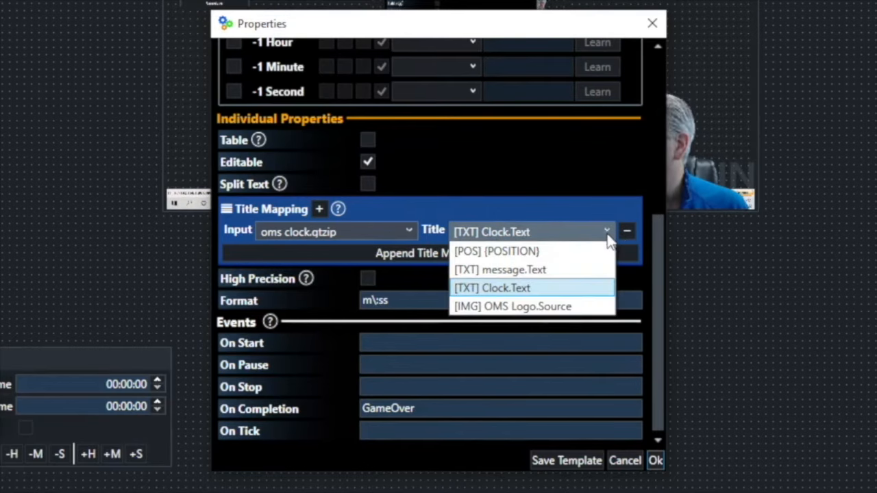
left_click(551, 288)
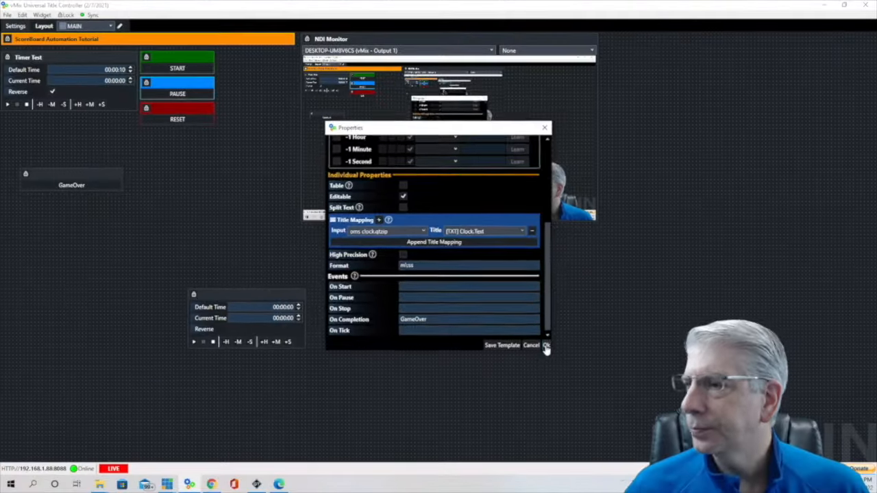
left_click(623, 427)
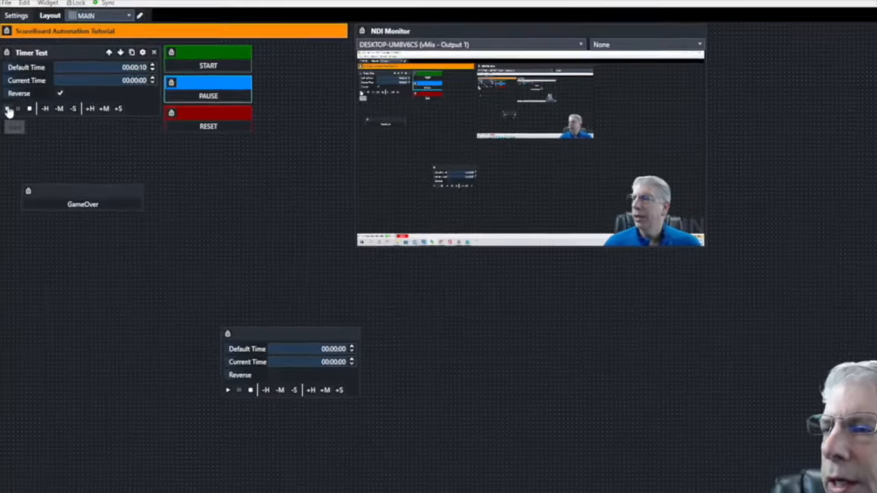
- Run the Timer Test countdown, pause it, and reset it to 10 seconds
left_click(8, 112)
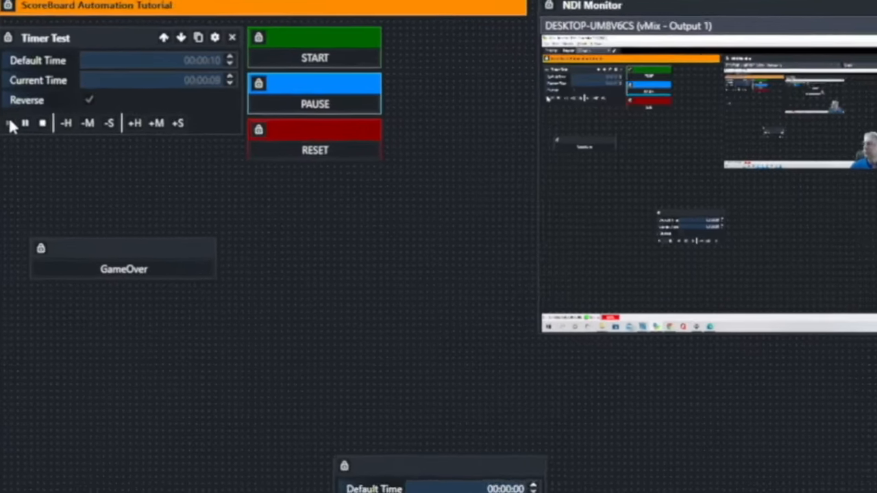
left_click(216, 81)
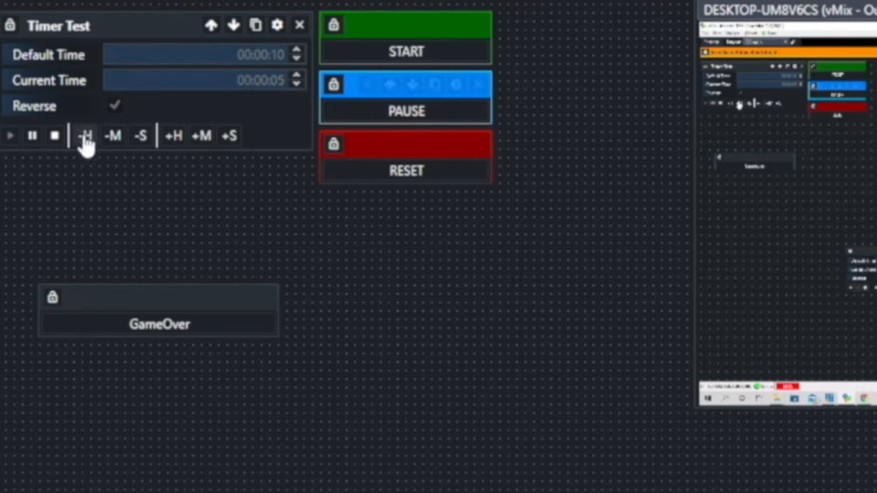
left_click(32, 135)
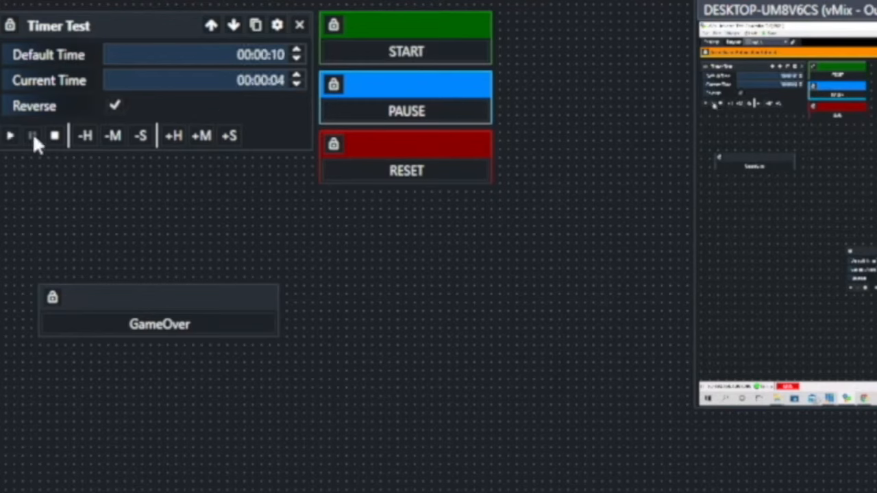
left_click(55, 136)
- Toggle Reverse and test the timer counting up, resetting it to 00:00:10
left_click(110, 108)
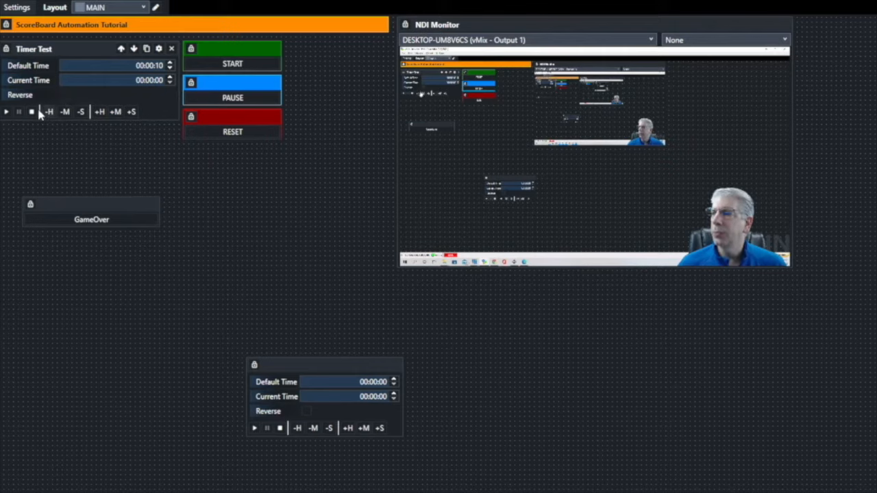
left_click(5, 113)
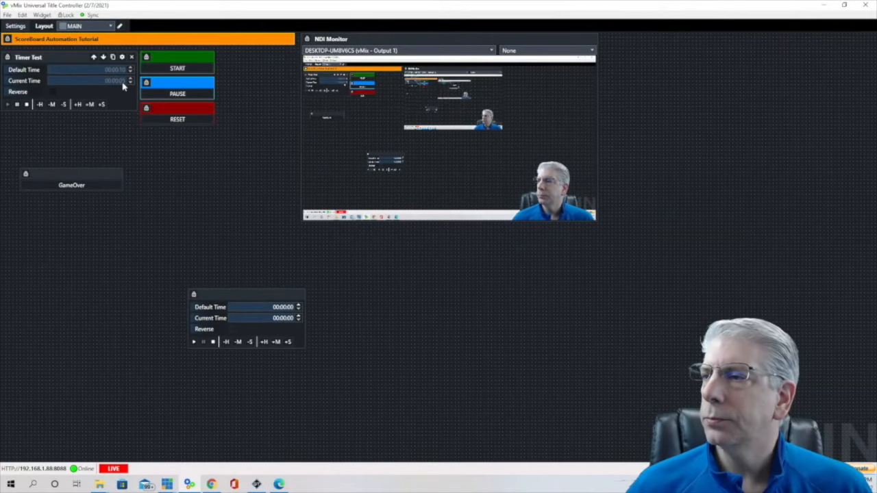
left_click(27, 105)
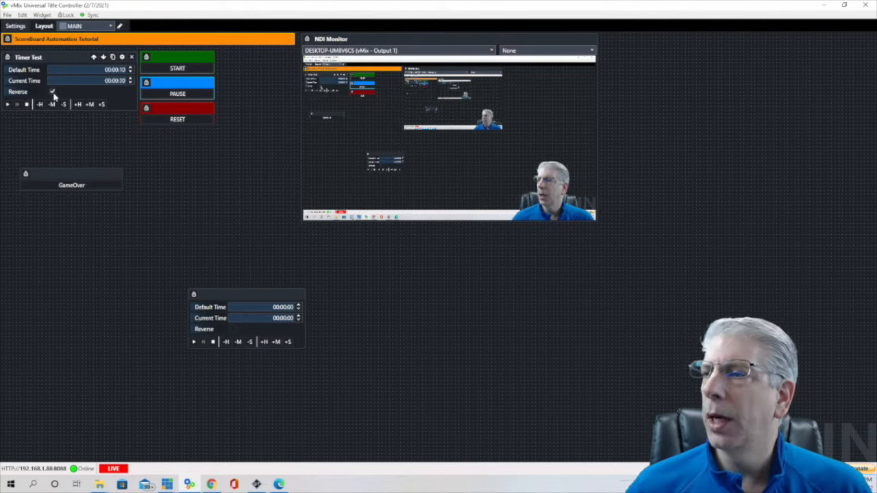
left_click(8, 107)
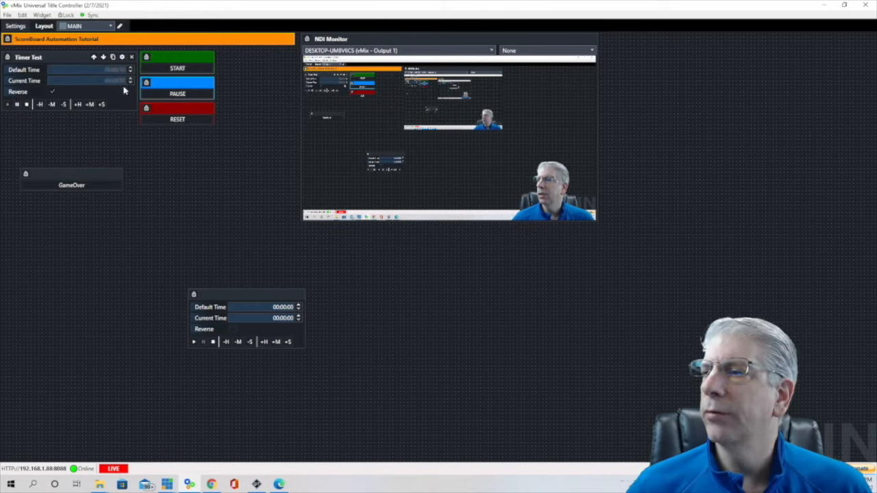
left_click(26, 105)
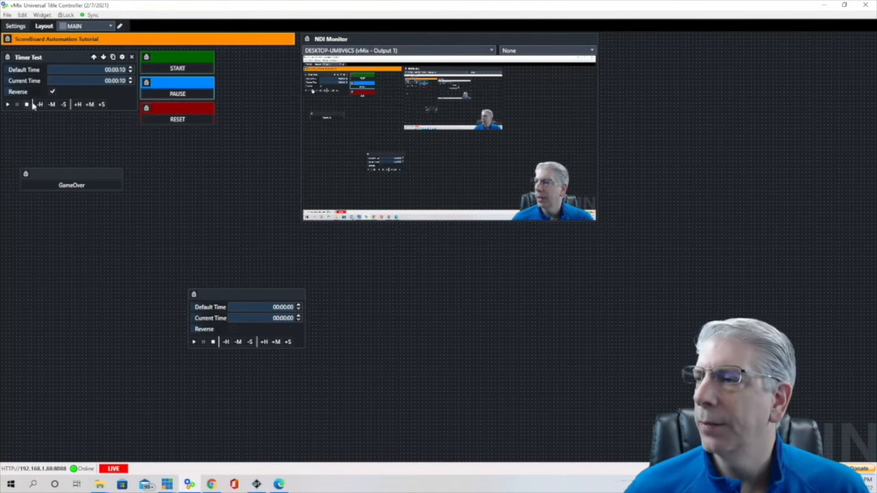
mouse_move(196, 61)
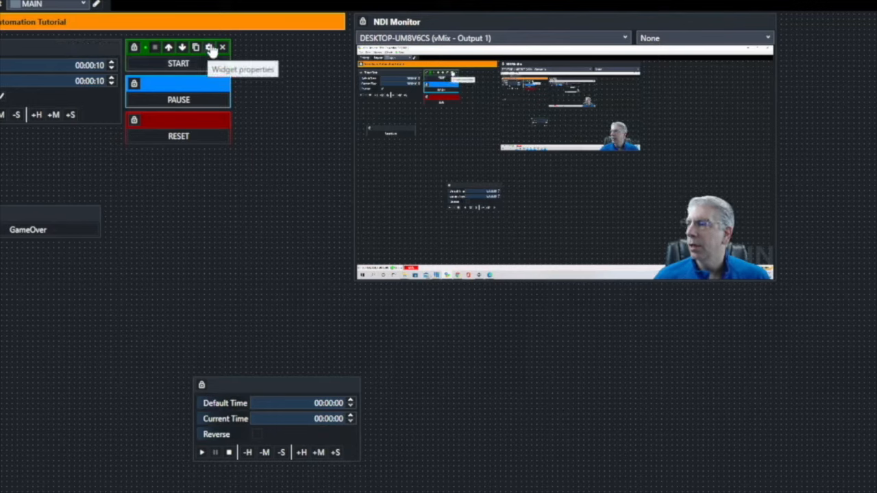
- Confirm the START button's script runs ExecLink StartTimer
left_click(210, 48)
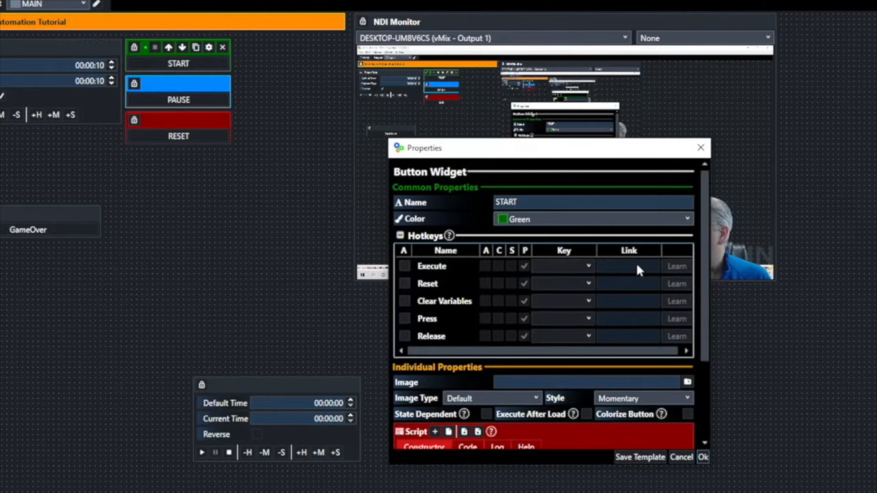
scroll(636, 261, "down", 2)
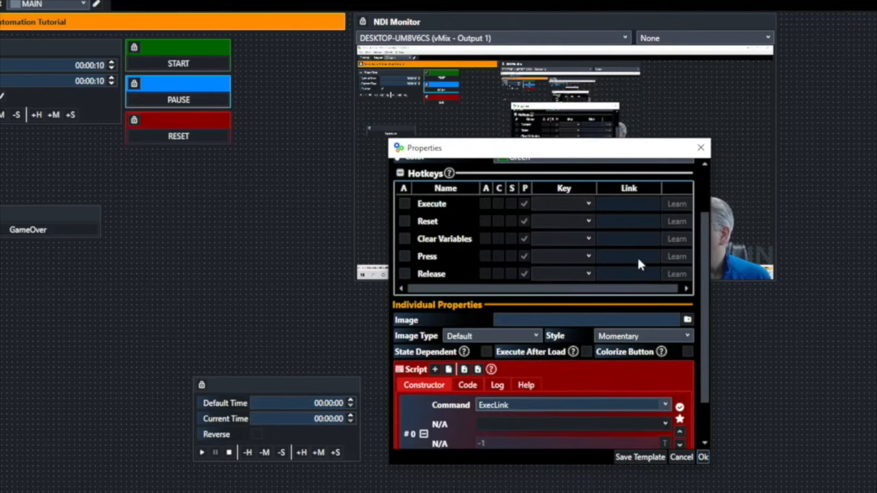
scroll(636, 255, "down", 2)
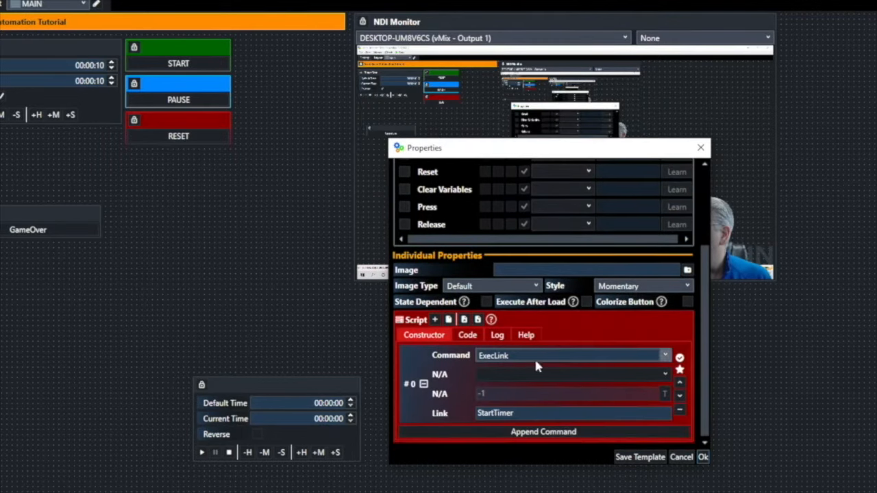
left_click(520, 413)
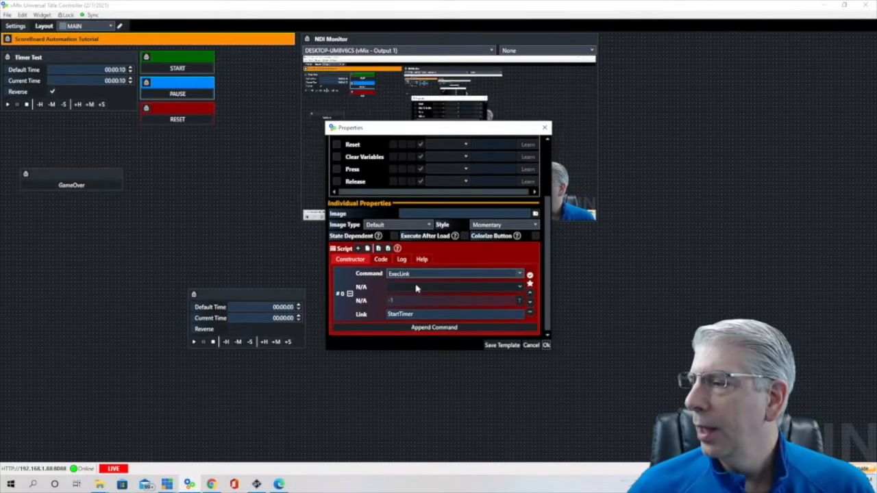
left_click(546, 345)
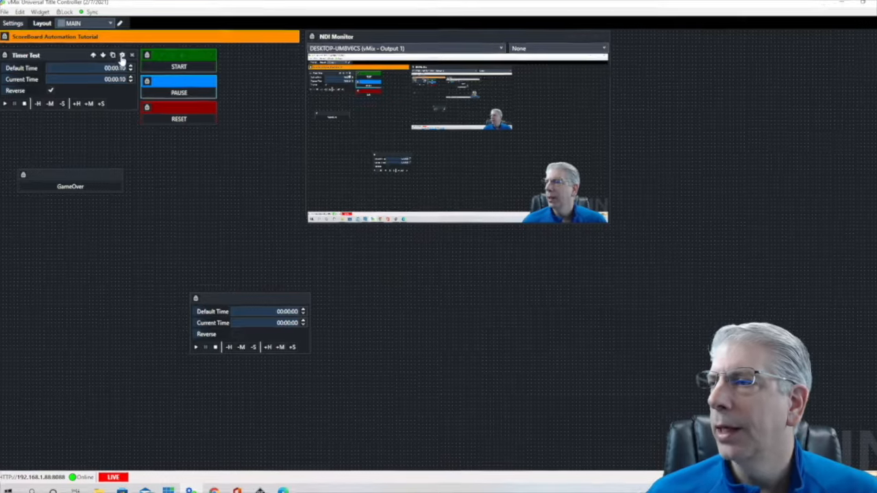
- Check the StartTimer link on Timer Test's Start hotkey
left_click(121, 58)
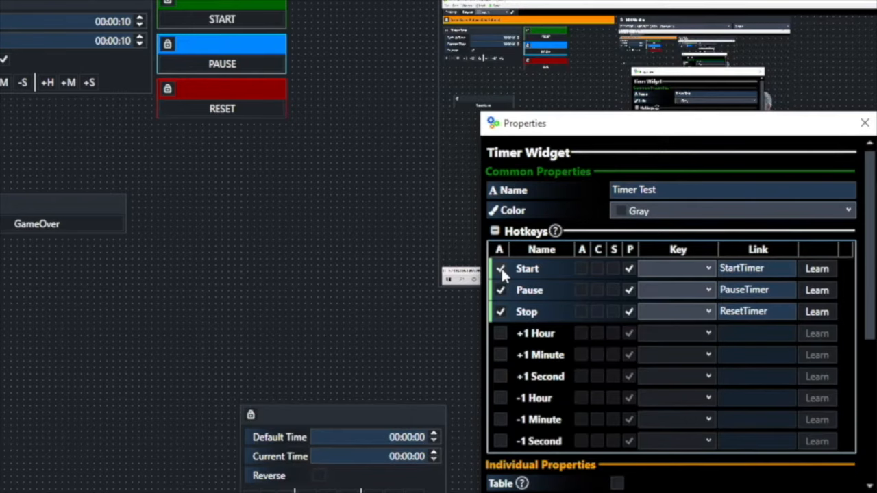
left_click(763, 268)
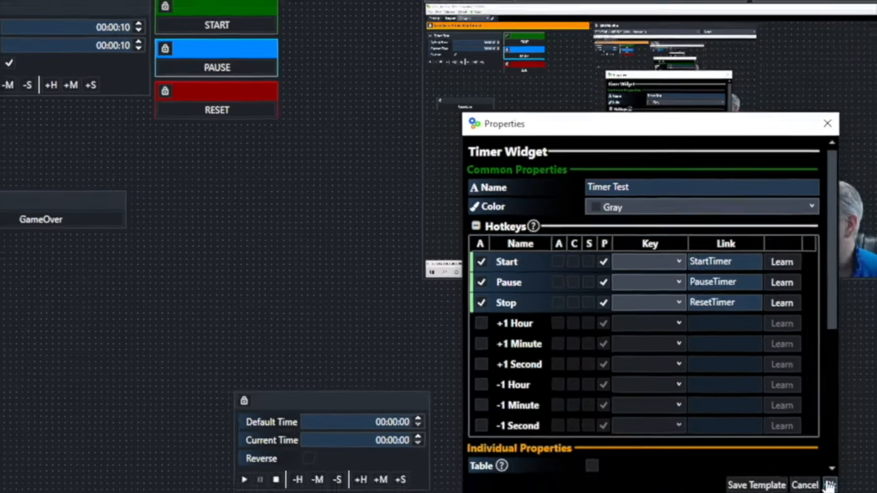
left_click(818, 485)
- Review the PAUSE and RESET buttons' PauseTimer and ResetTimer links
mouse_move(191, 78)
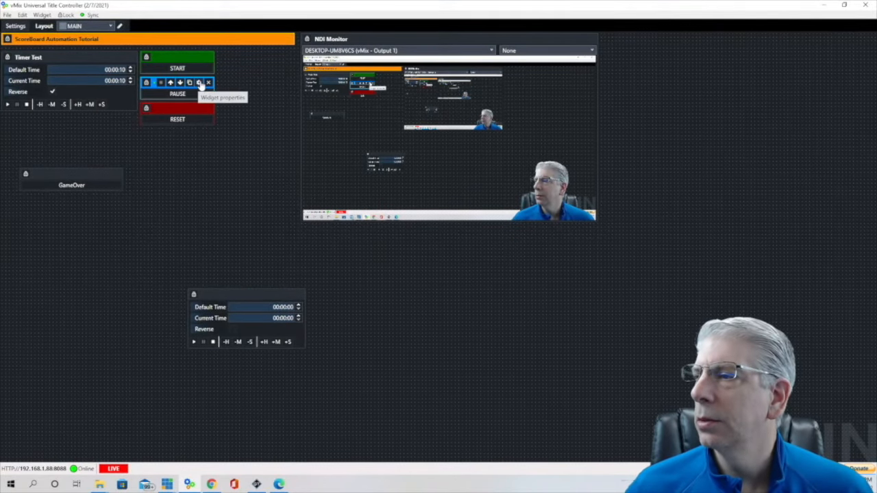
left_click(200, 83)
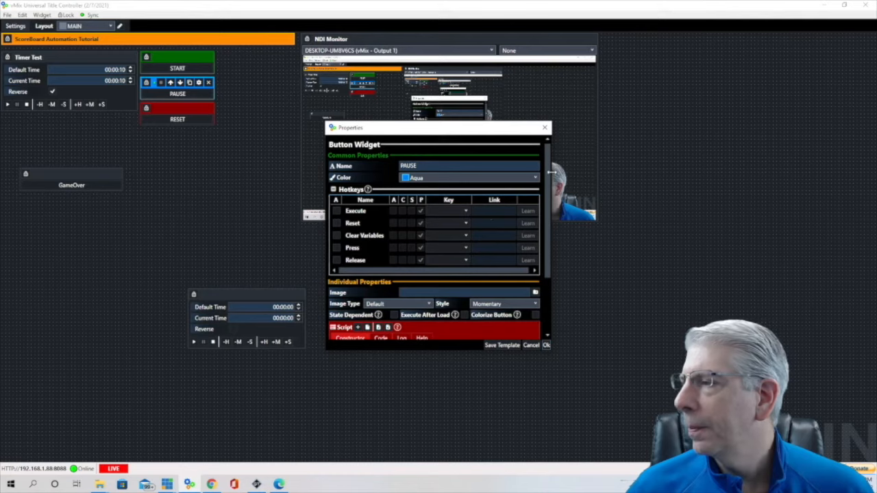
scroll(378, 267, "down", 3)
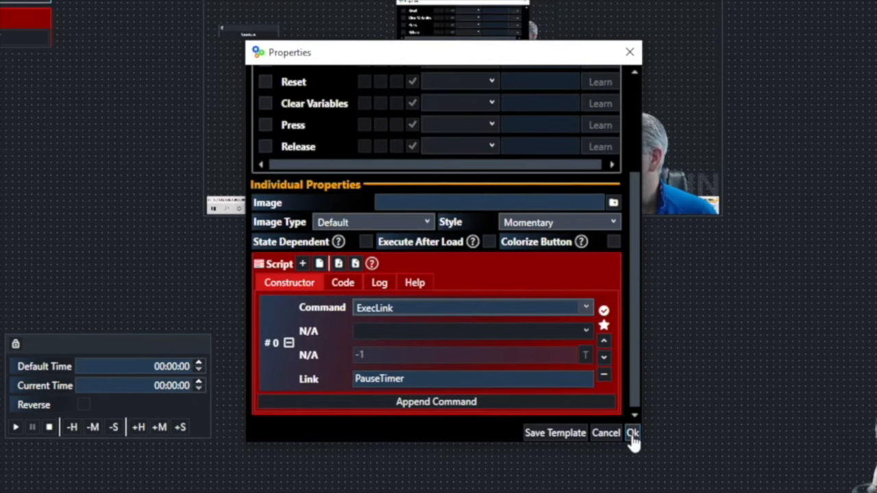
left_click(631, 433)
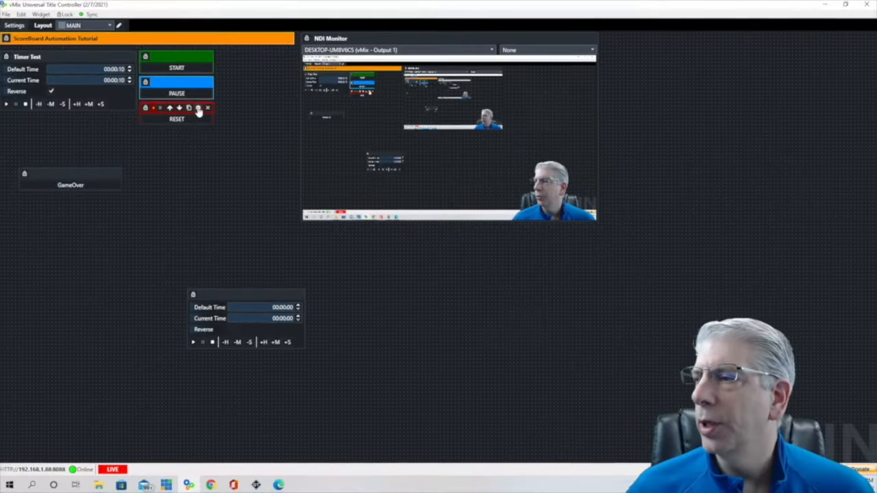
left_click(198, 109)
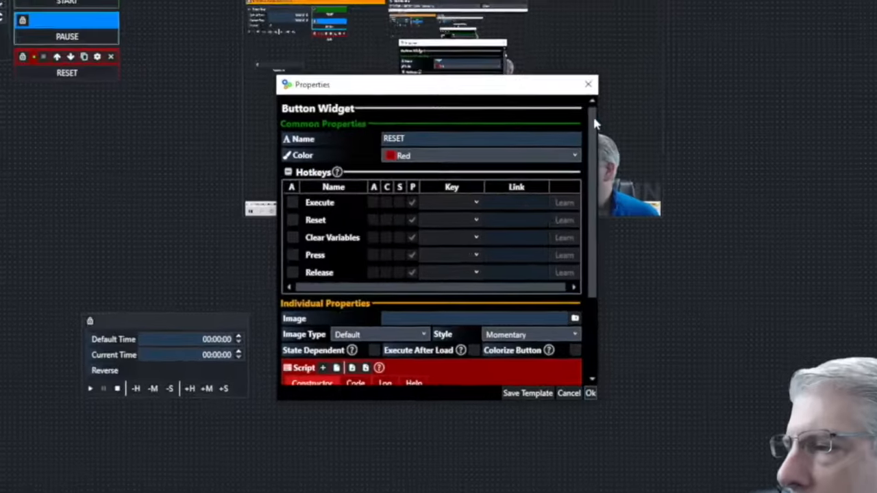
left_click_drag(548, 155, 547, 202)
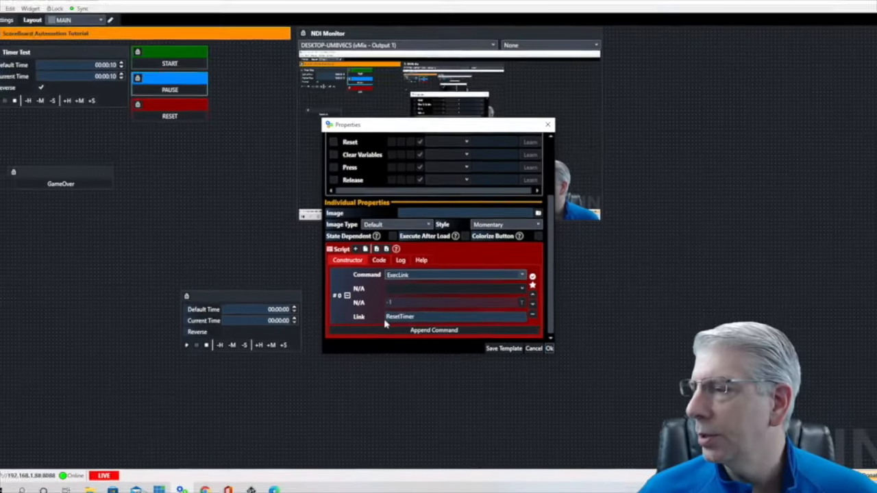
left_click(547, 125)
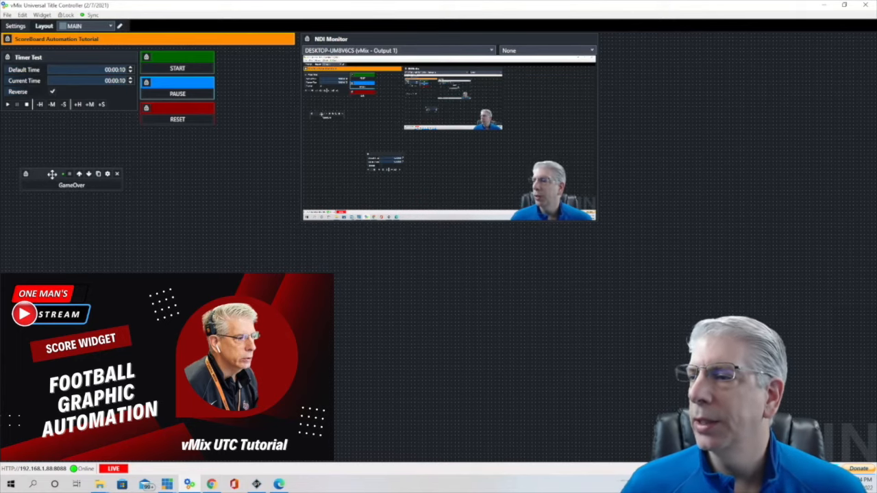
- Check the GameOver link on the GameOver button's Execute hotkey
left_click(106, 175)
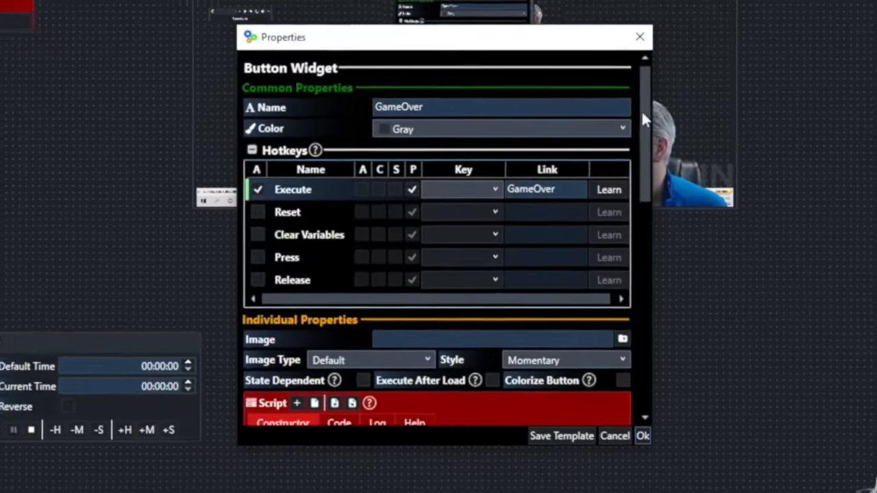
left_click_drag(601, 124, 602, 144)
left_click_drag(652, 114, 671, 64)
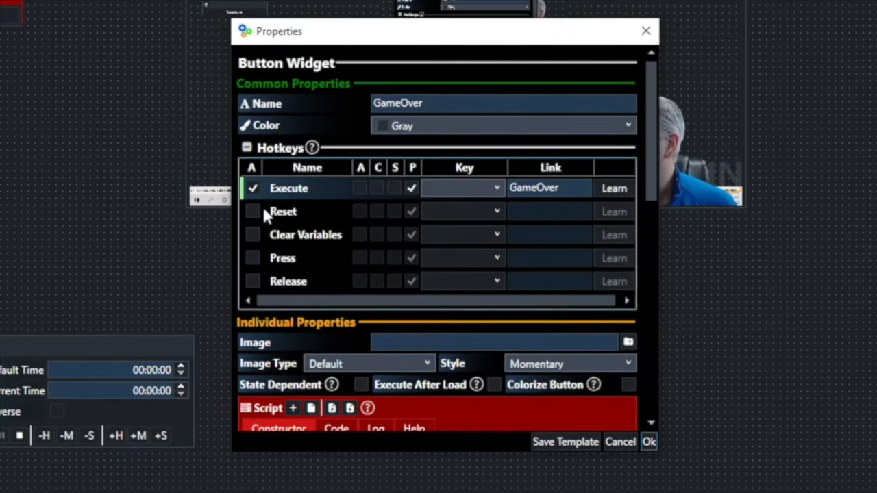
left_click(521, 194)
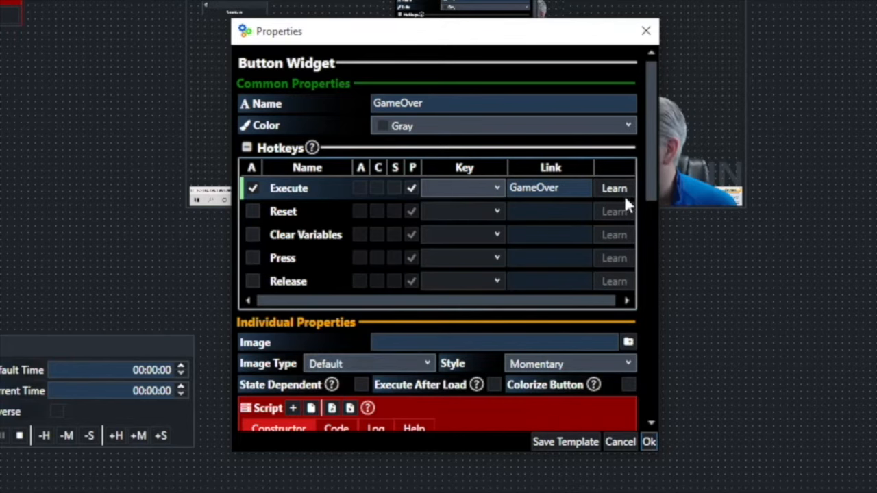
left_click_drag(653, 81, 641, 217)
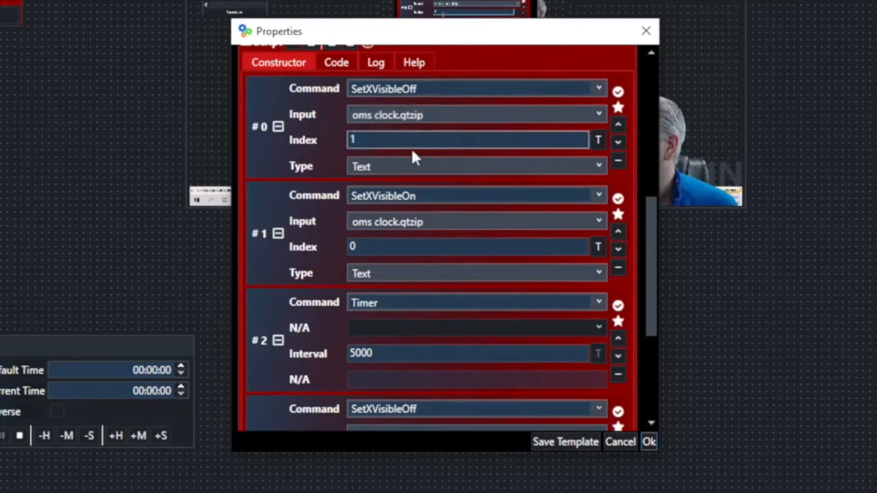
- Set the first command's Index to Clock.Text and check the 5000 ms Timer
left_click(599, 141)
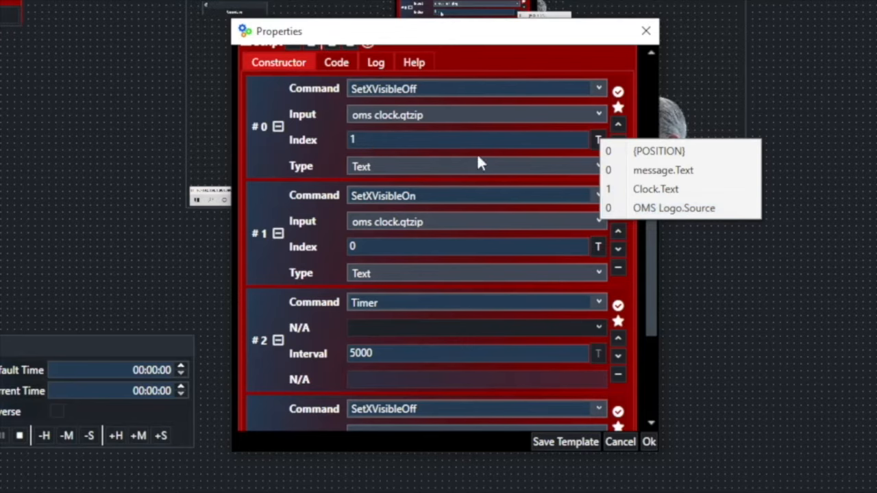
left_click(678, 189)
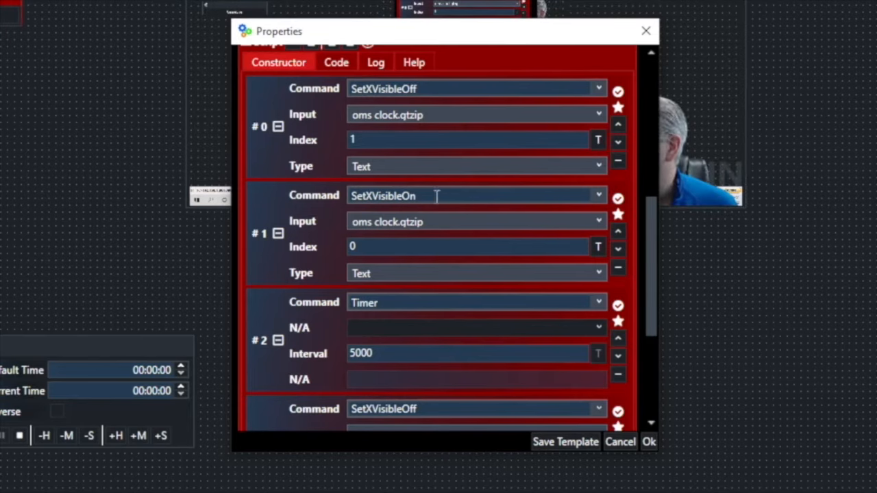
left_click(599, 249)
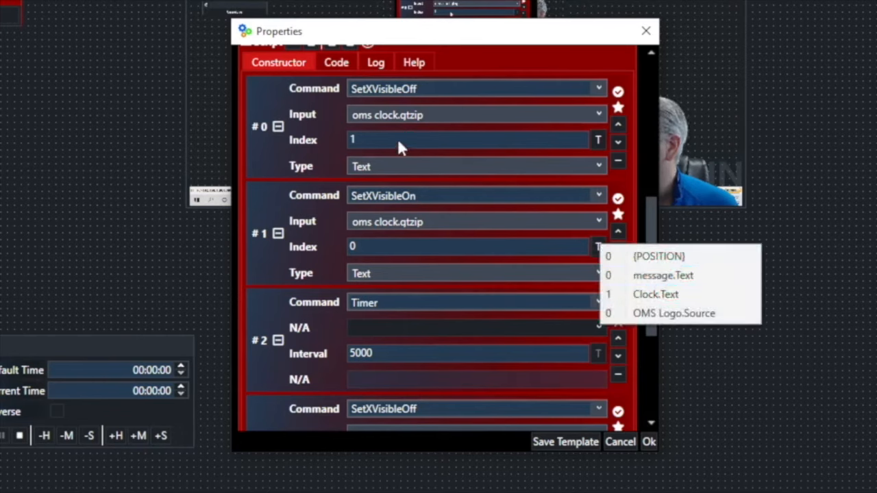
left_click(667, 180)
left_click_drag(651, 214, 639, 278)
left_click(397, 189)
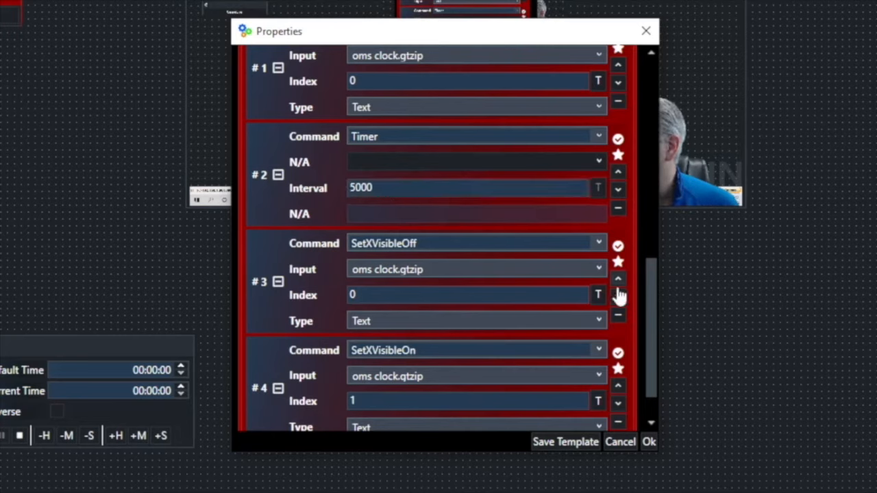
- Point the fourth command's Index to message.Text with Text type, and save
left_click(598, 294)
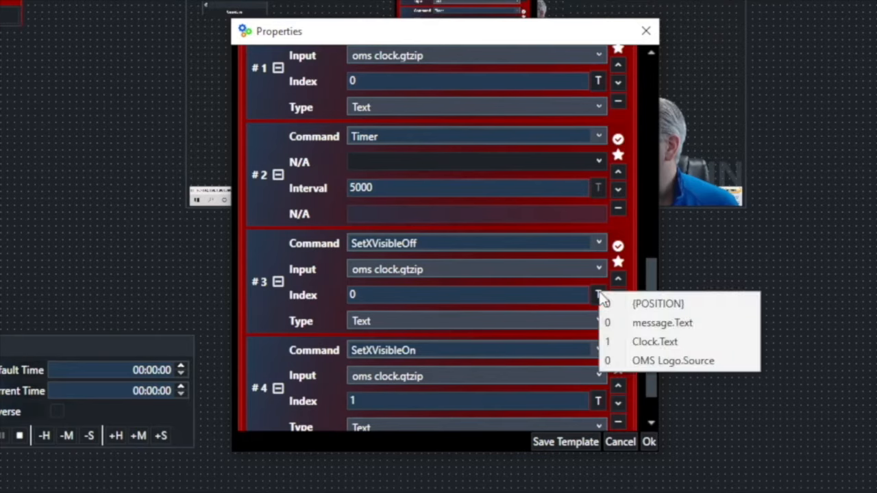
left_click(650, 322)
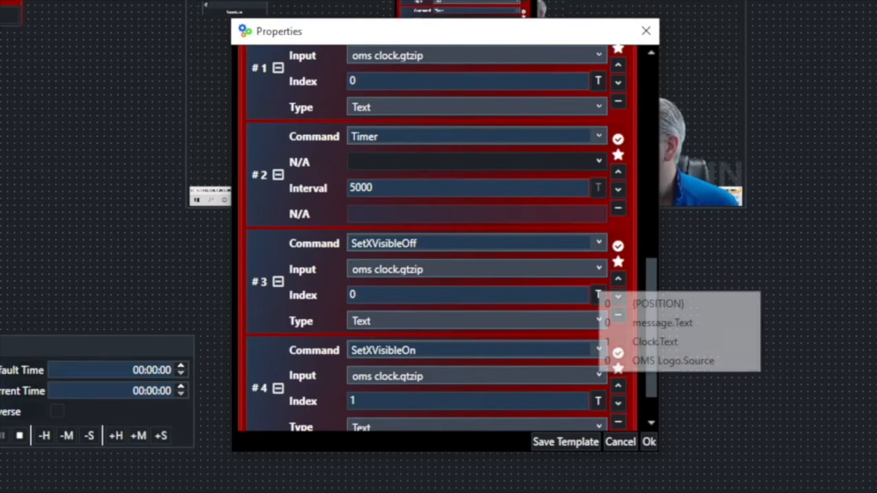
left_click(596, 321)
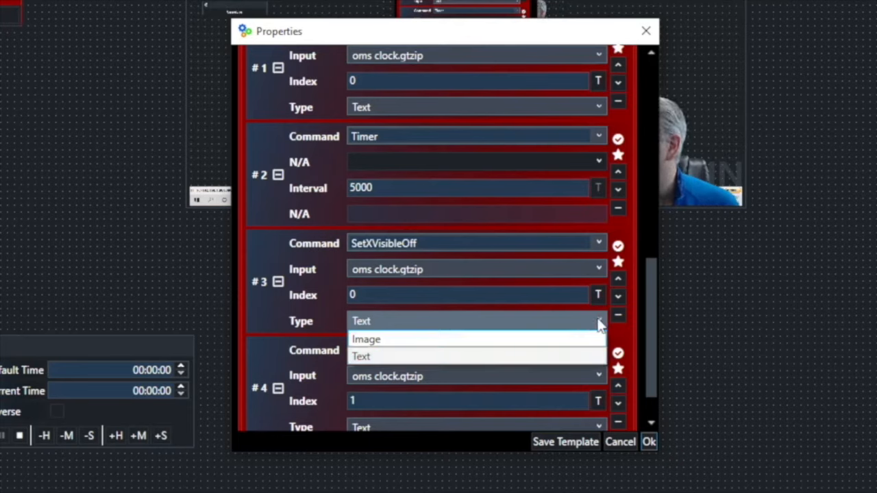
left_click(560, 357)
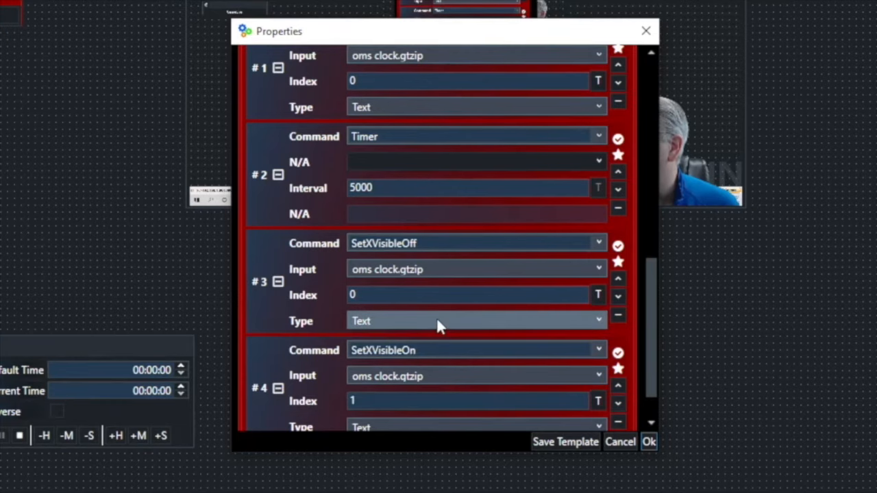
left_click_drag(649, 267, 646, 292)
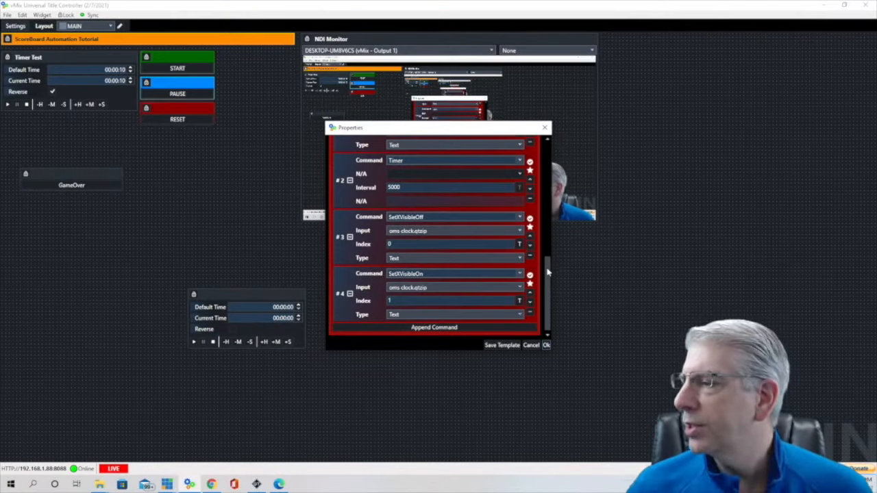
left_click(546, 345)
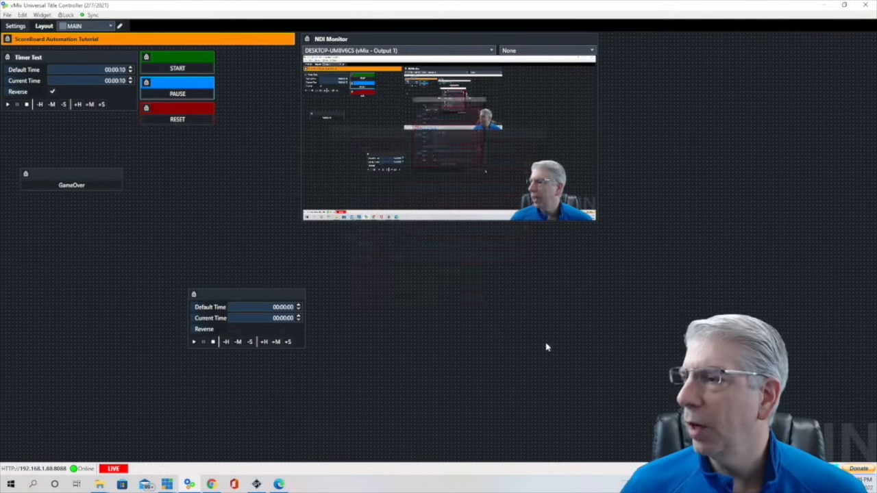
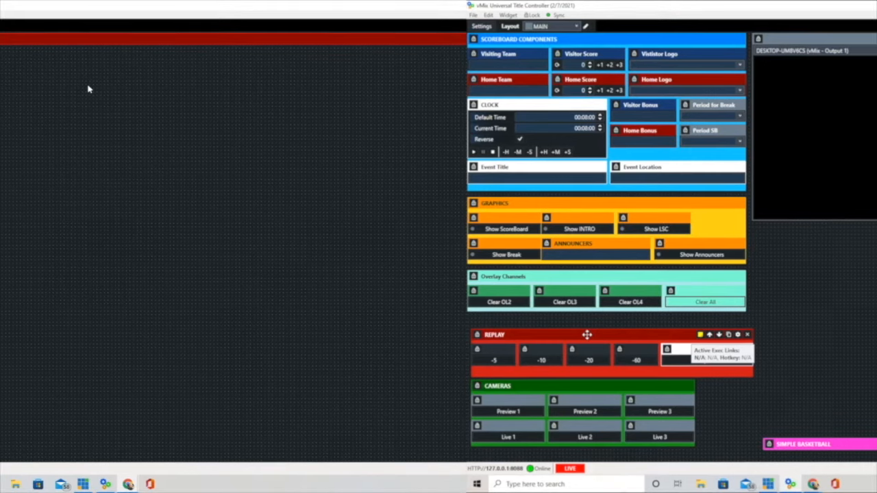
- Move the REPLAY panel aside and place a new Region widget near the layout's top-left
left_click_drag(587, 334, 871, 237)
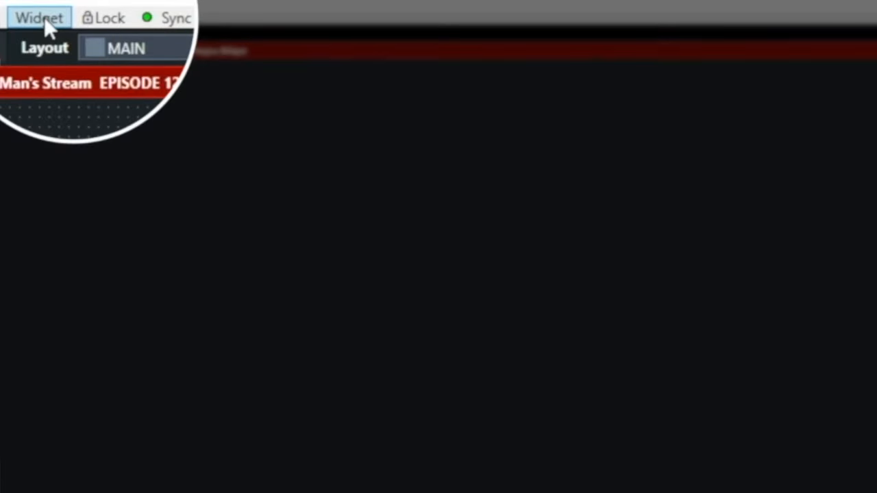
left_click(43, 16)
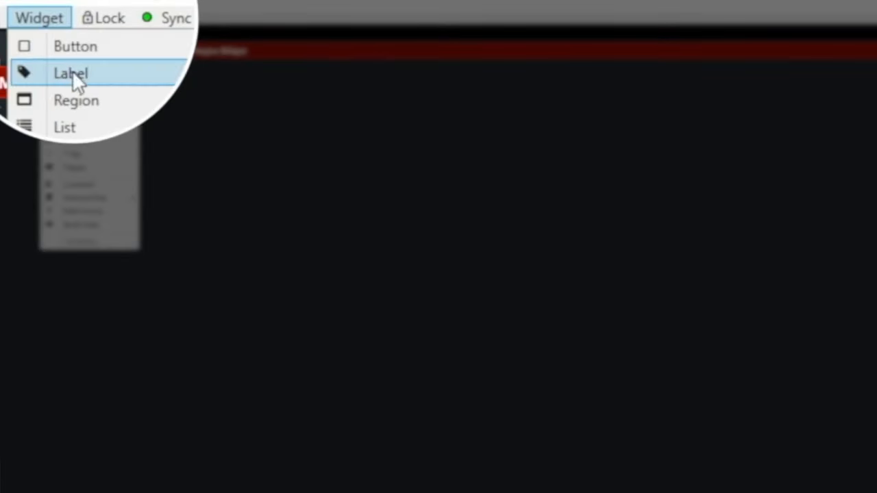
left_click(71, 102)
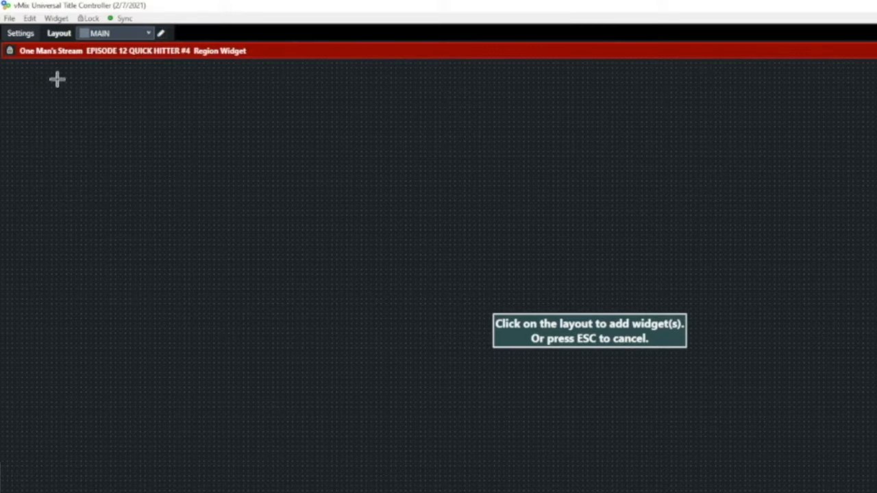
left_click(35, 91)
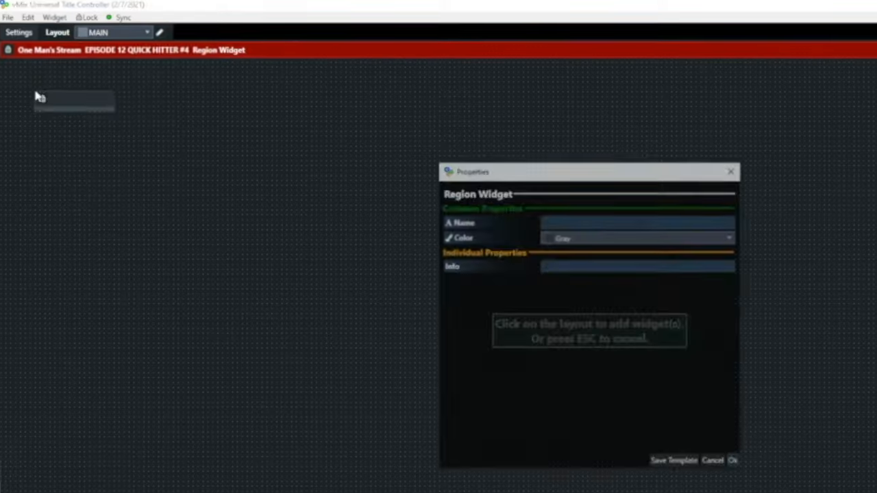
- Name the new region 'Test Region' and give it the Orange colour
left_click(576, 171)
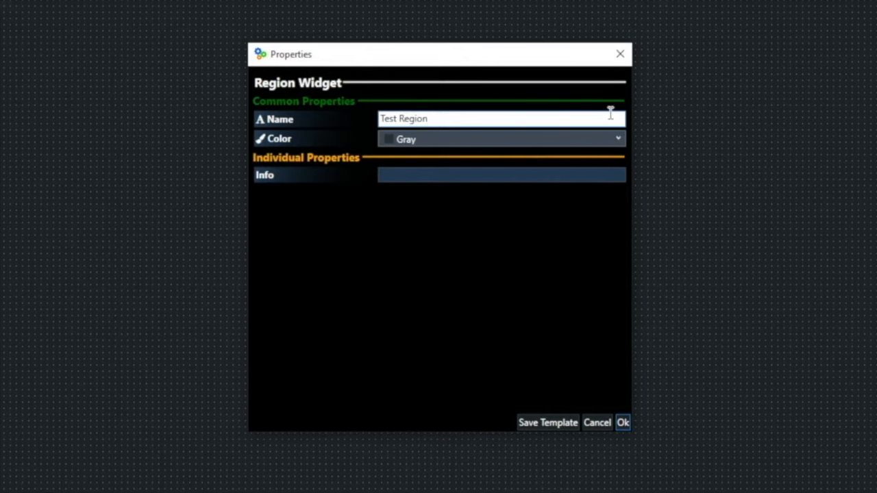
left_click(619, 139)
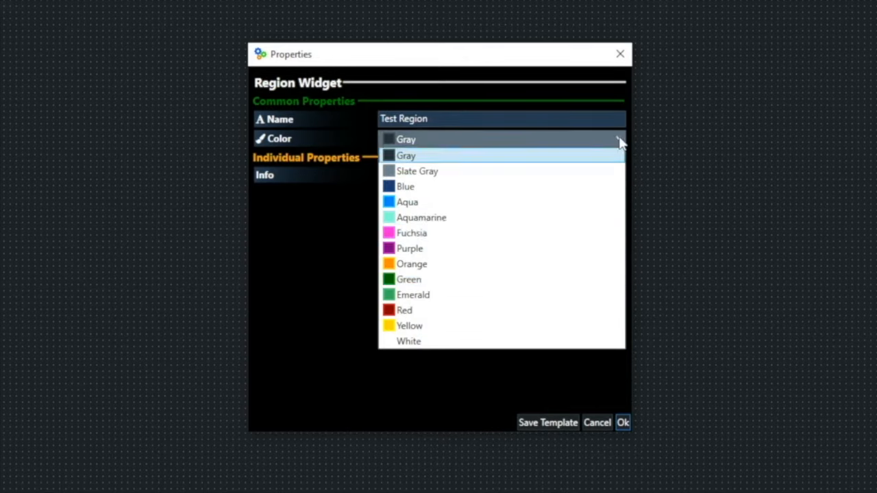
left_click(447, 271)
left_click(622, 423)
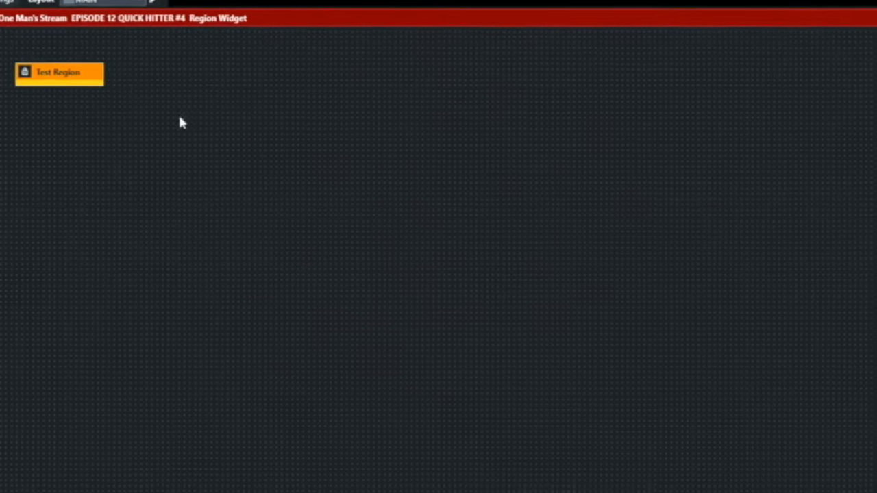
- Enlarge Test Region into a large panel and move it to the layout's top-left
left_click_drag(105, 68, 410, 67)
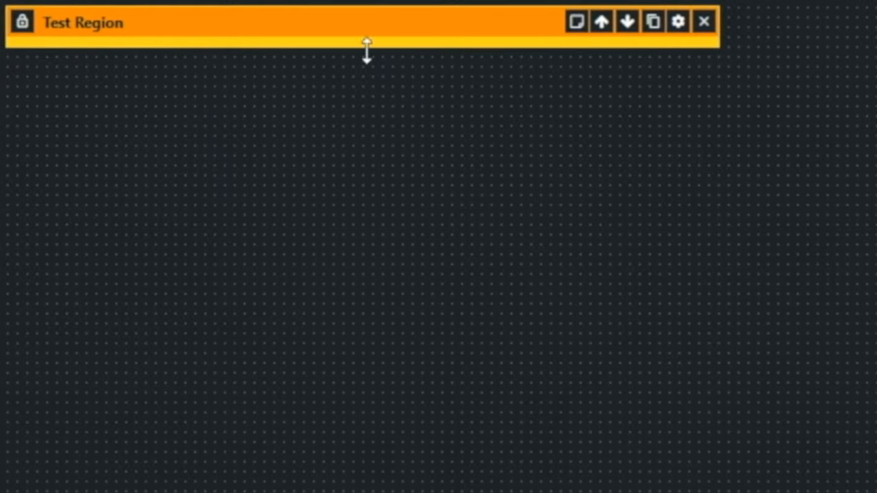
left_click_drag(327, 49, 325, 114)
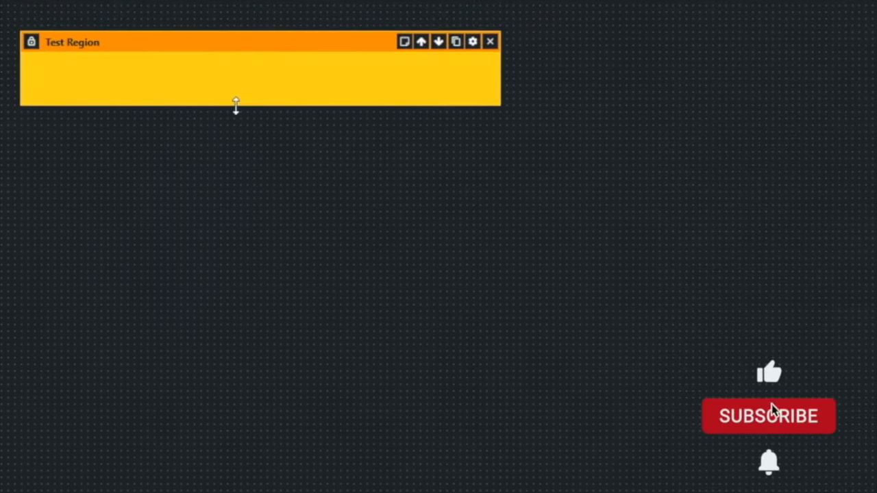
left_click_drag(235, 105, 228, 287)
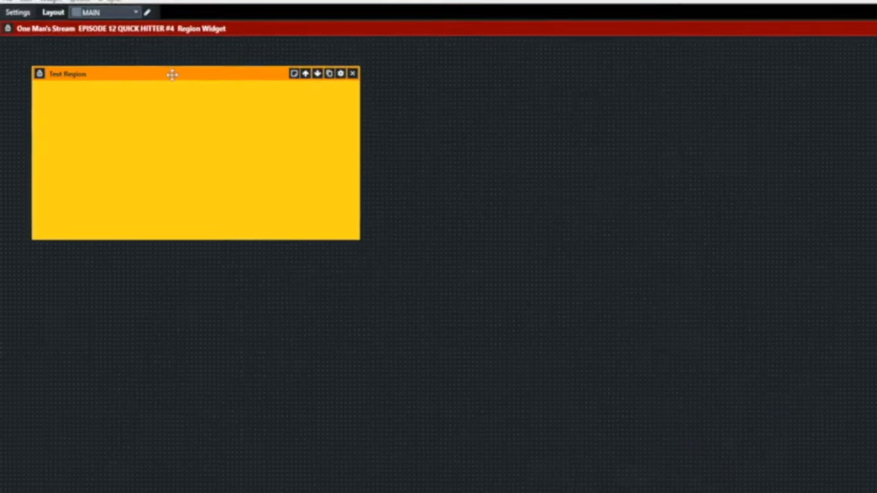
left_click_drag(172, 74, 142, 45)
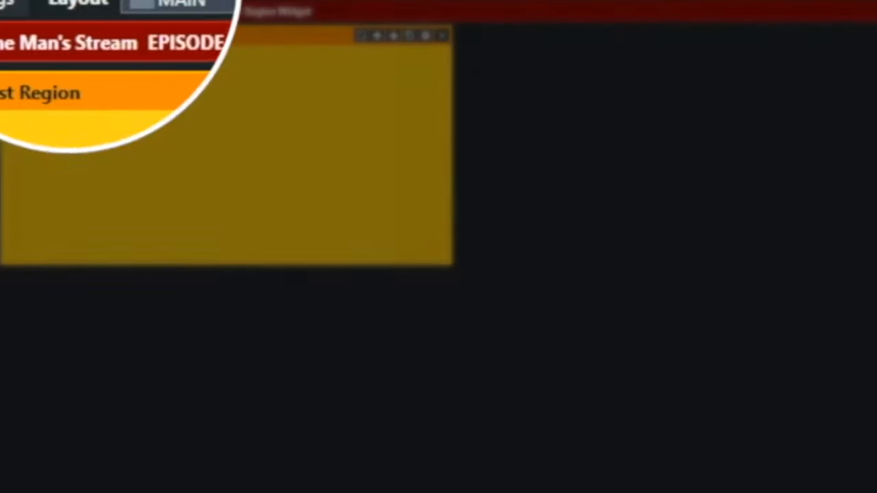
- Add a Button widget below Test Region, keeping the default name 'Button'
left_click(69, 2)
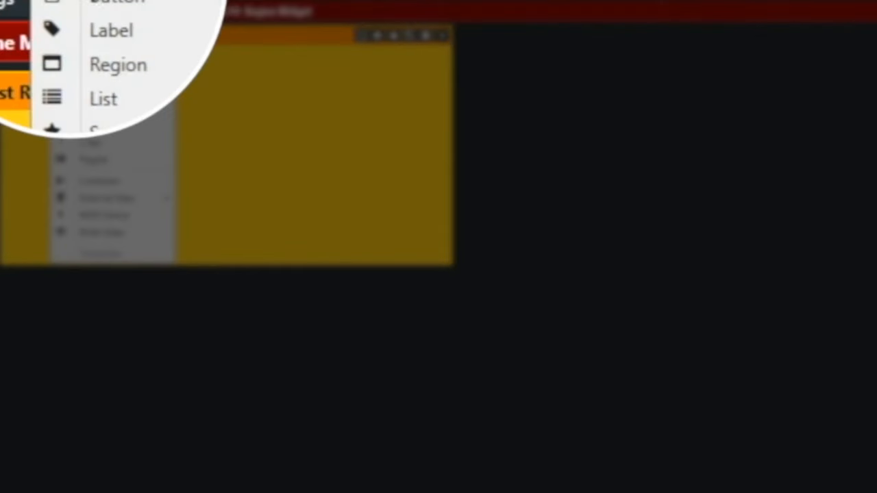
left_click(104, 2)
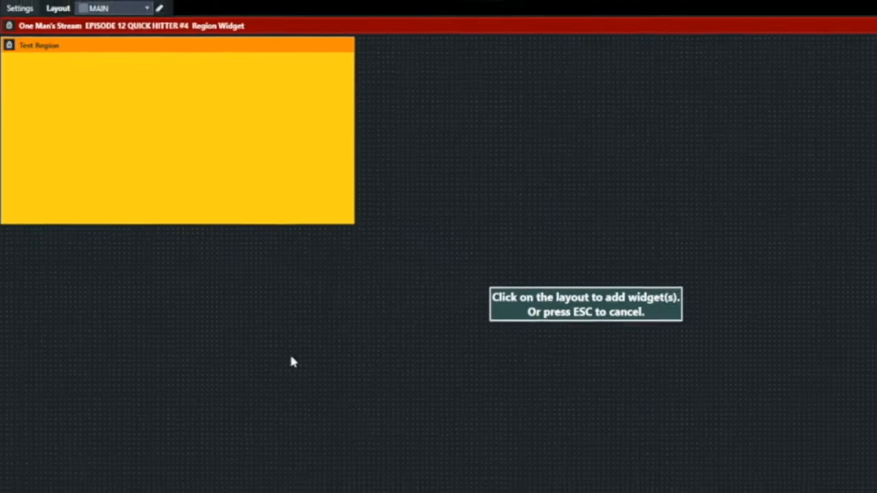
left_click(371, 436)
left_click(437, 155)
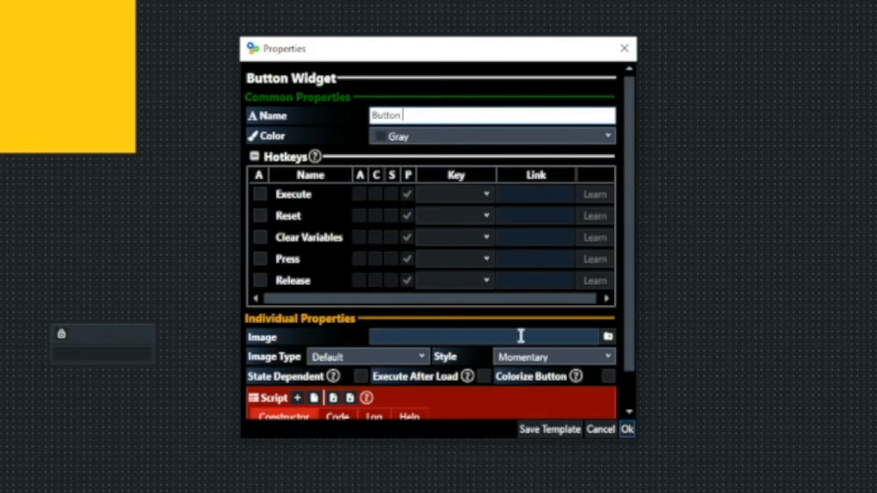
left_click(627, 429)
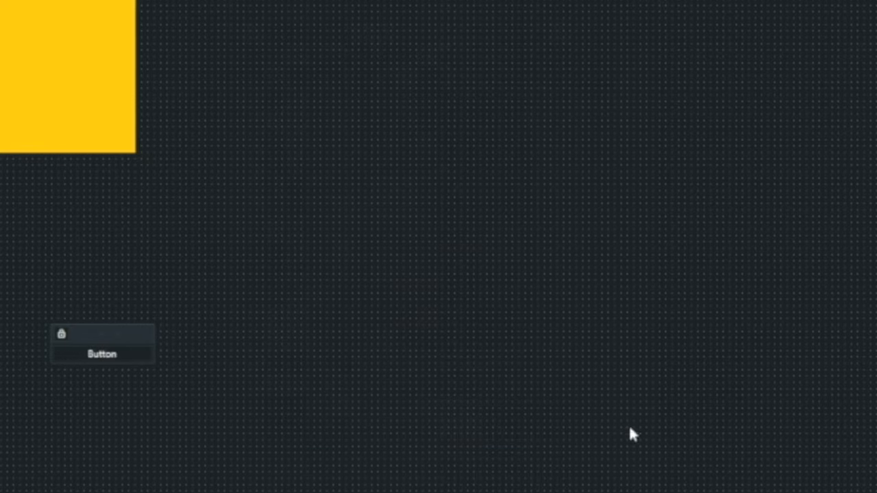
- Duplicate Button, delete the widened copy, widen Button slightly, and duplicate it again
mouse_move(129, 355)
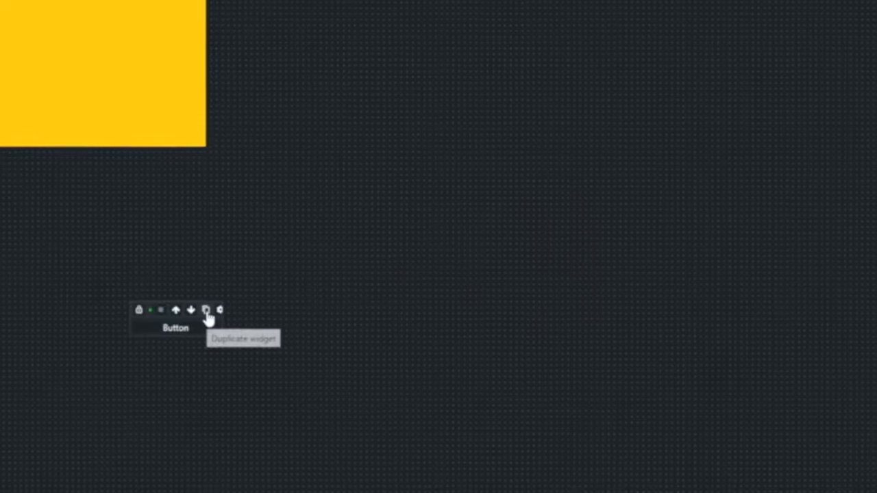
left_click(135, 333)
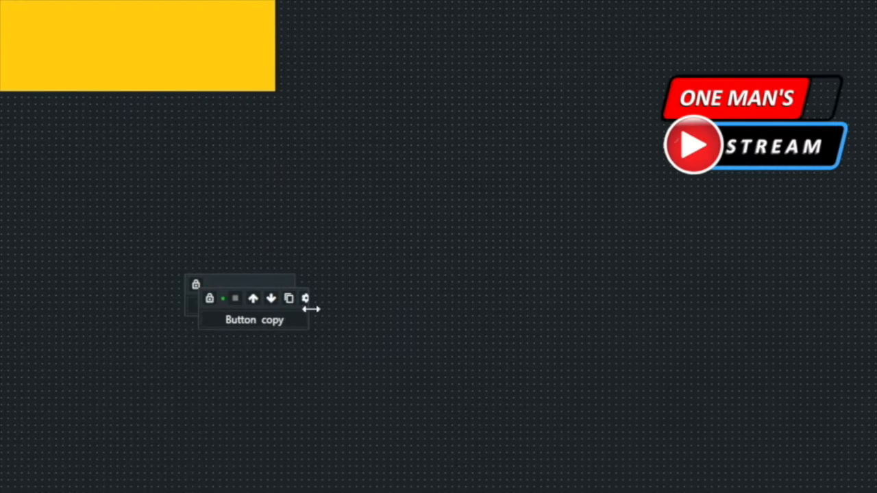
left_click_drag(315, 309, 361, 307)
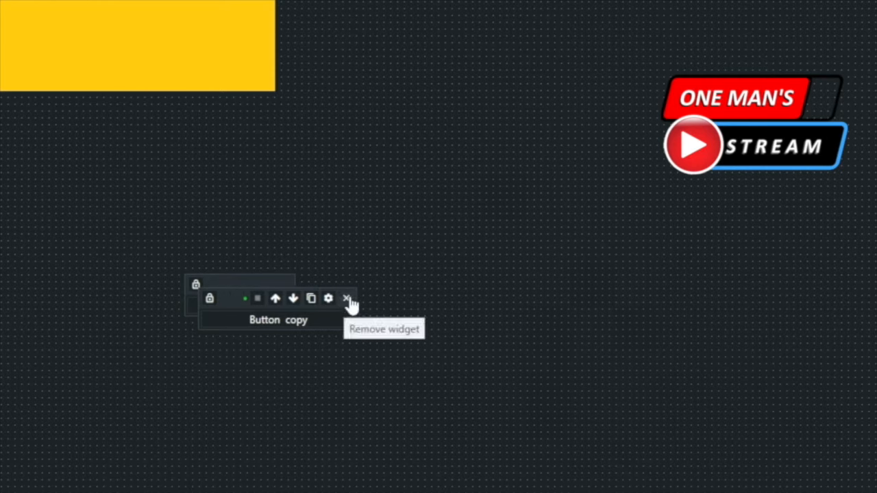
left_click(346, 298)
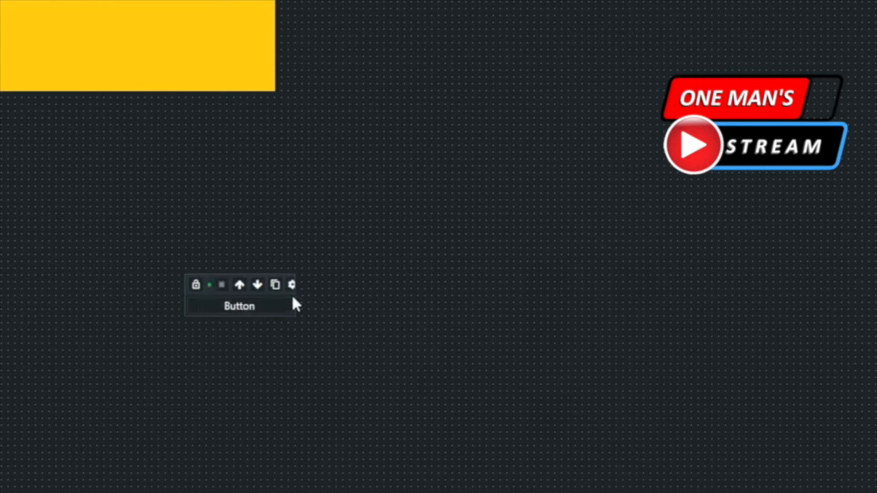
left_click_drag(295, 294, 309, 294)
left_click(275, 286)
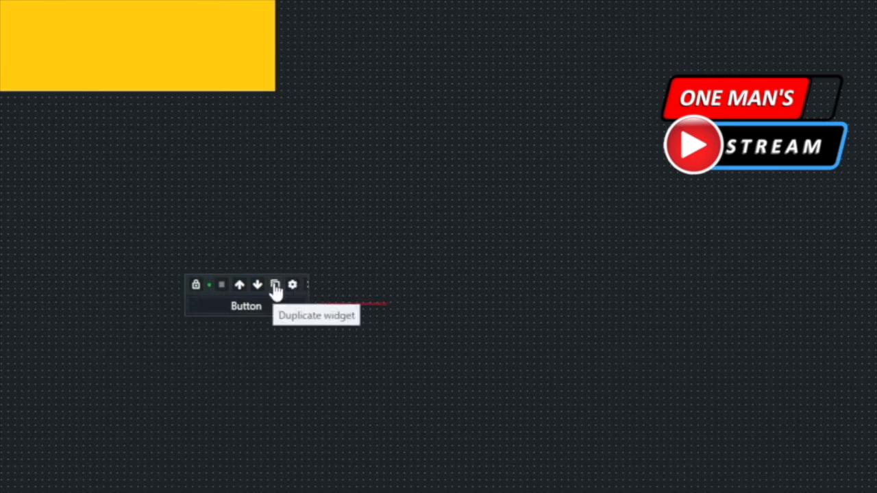
left_click(274, 286)
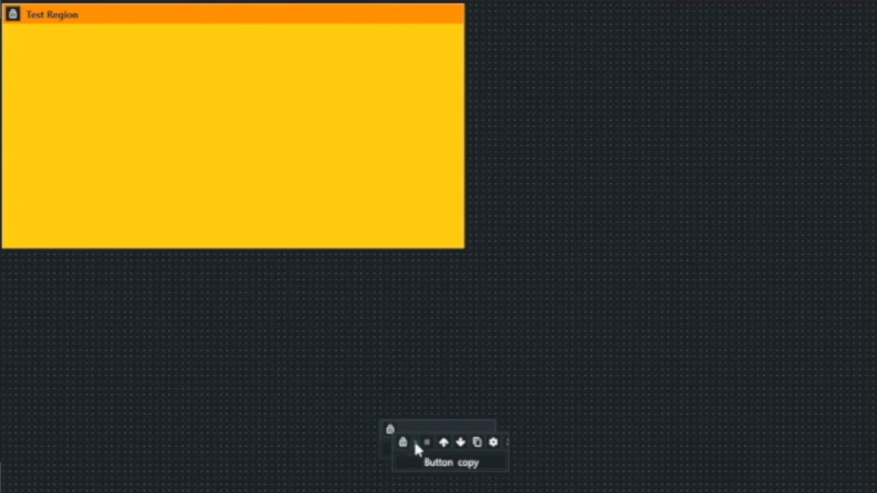
- Place a Button copy and Button side by side inside Test Region, leaving one copy below
left_click_drag(417, 442, 536, 430)
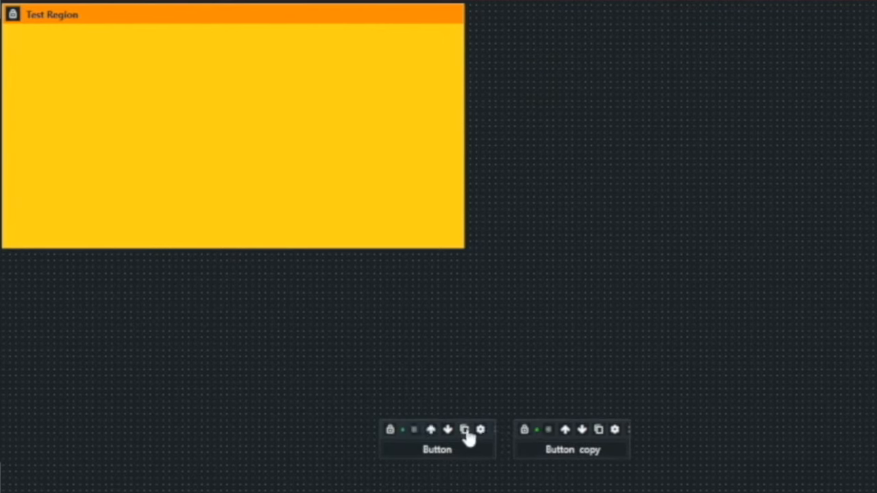
left_click(465, 430)
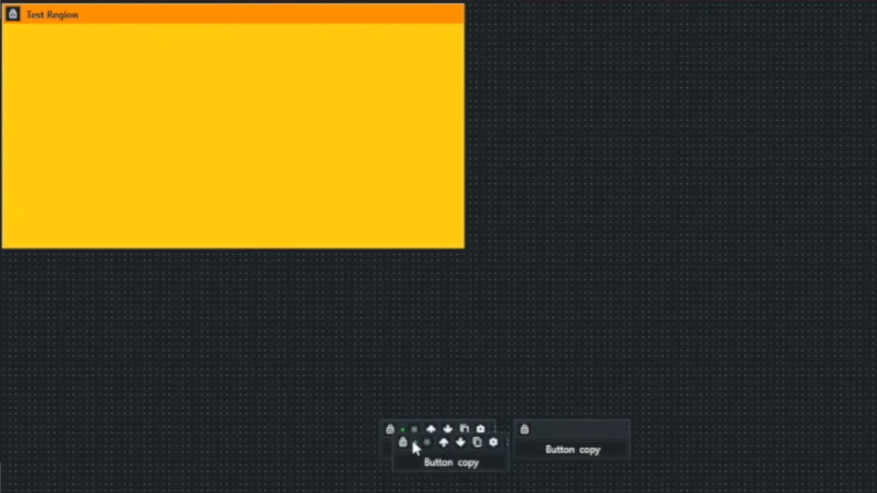
left_click_drag(412, 441, 30, 39)
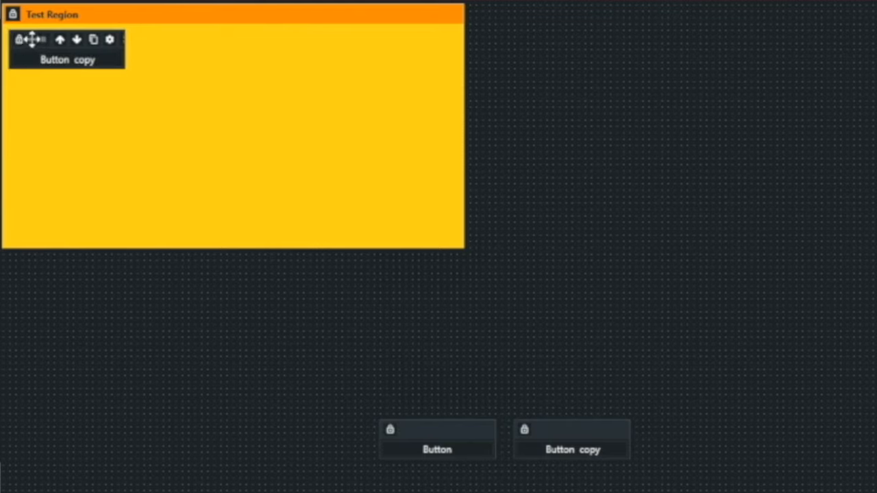
mouse_move(400, 428)
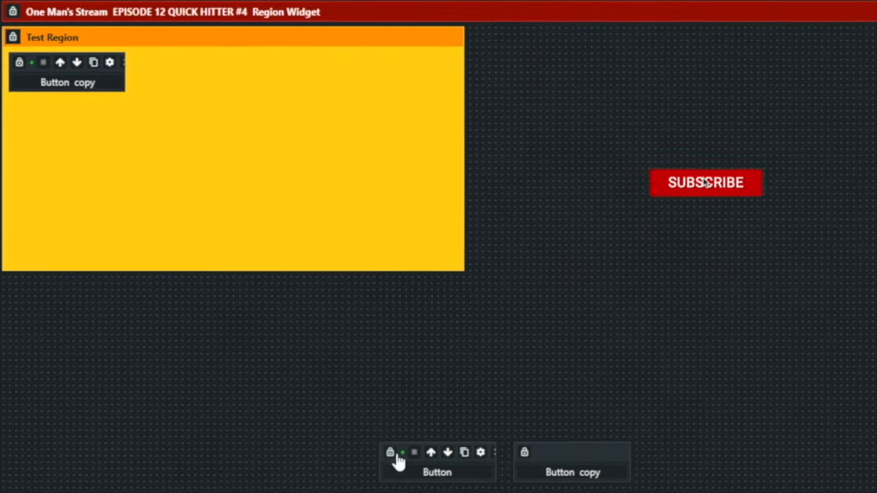
left_click_drag(397, 438, 154, 63)
mouse_move(558, 460)
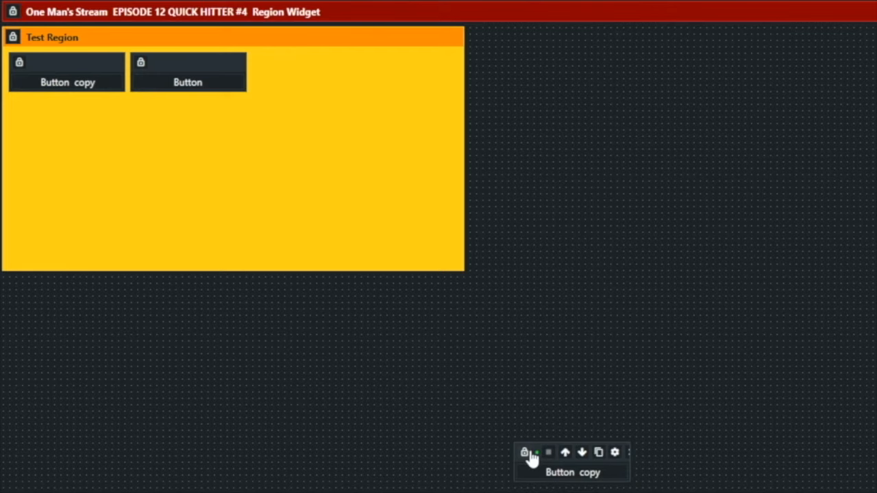
- Move the last Button copy into Test Region, make the region Sticky, and drag it to test
left_click_drag(532, 450, 274, 66)
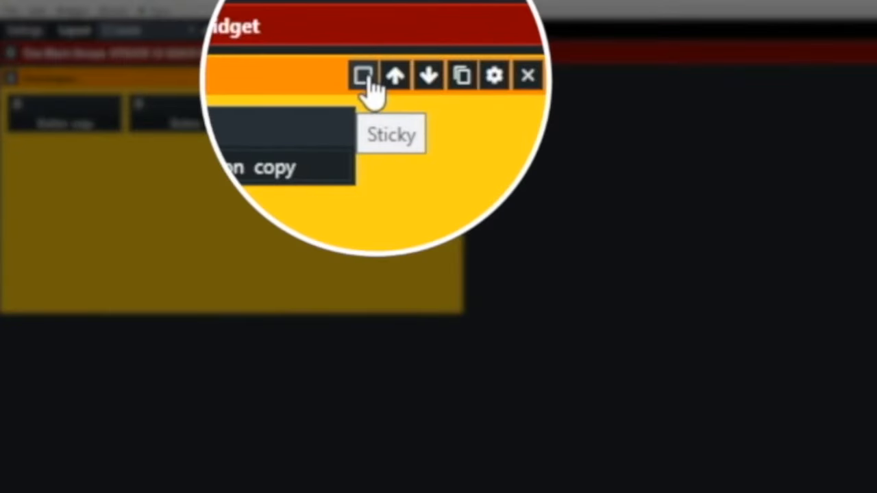
left_click(363, 76)
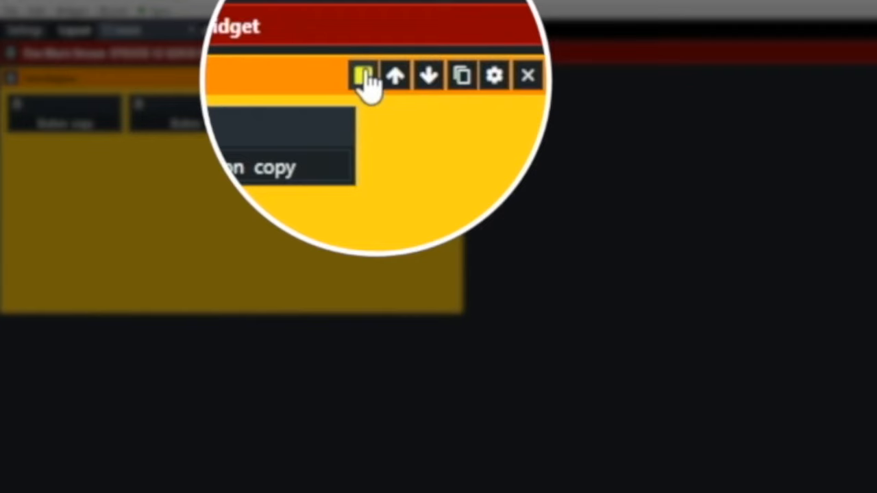
left_click_drag(161, 78, 141, 86)
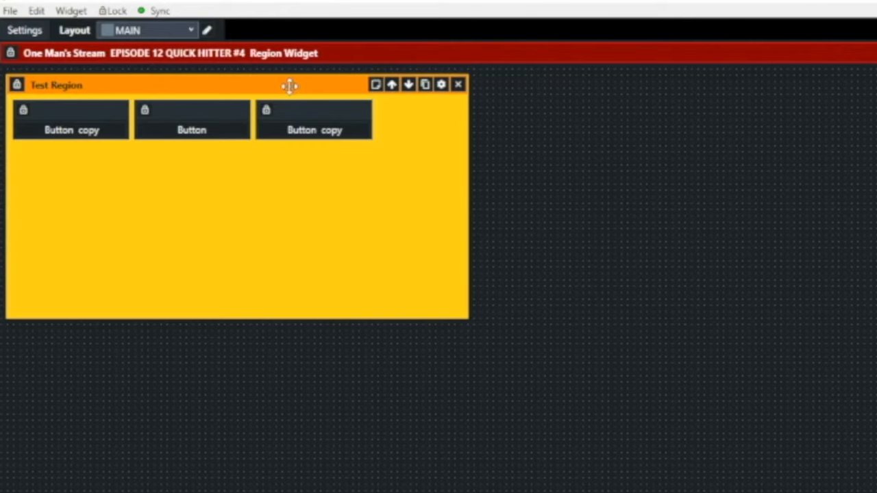
left_click_drag(280, 80, 229, 78)
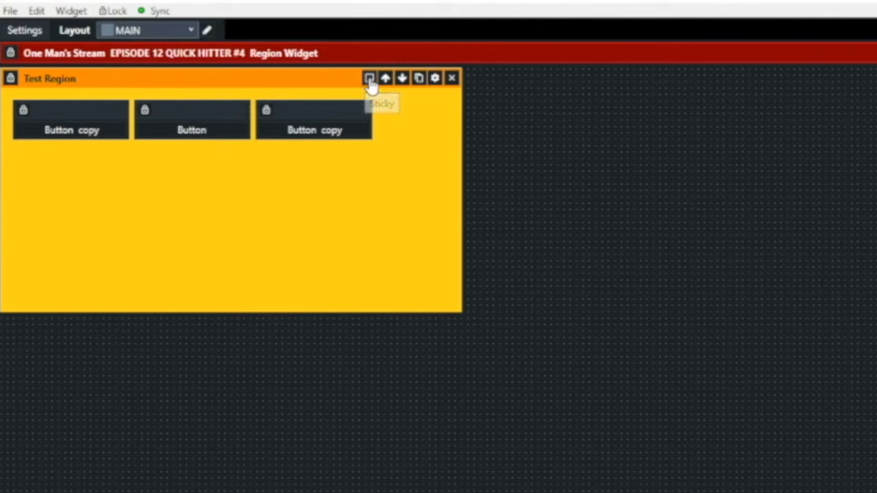
mouse_move(198, 78)
left_mouse_down()
mouse_move(876, 78)
mouse_move(189, 82)
left_mouse_up()
- Open Simple Basketball.vmc from the Desktop folder
left_click(10, 11)
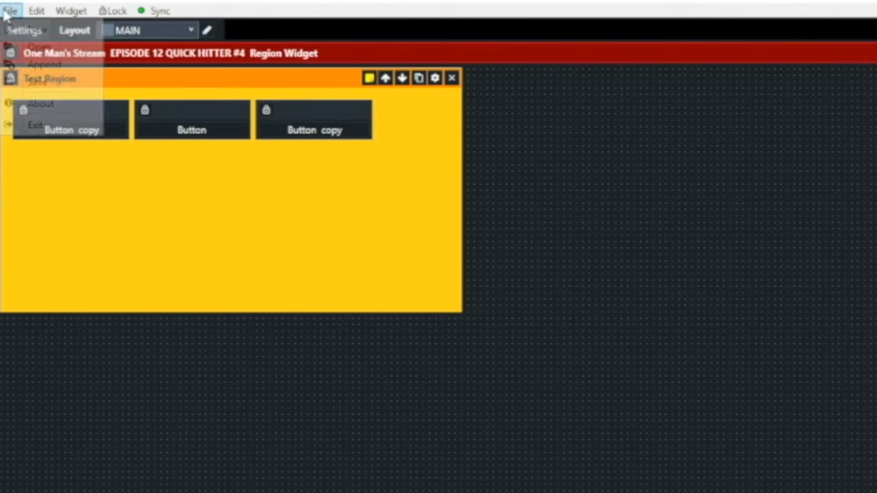
left_click(29, 45)
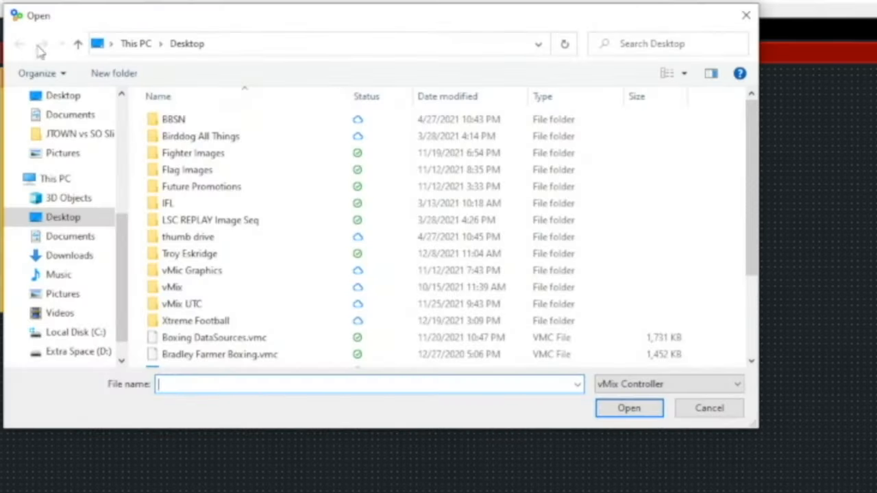
scroll(255, 324, "down", 2)
scroll(257, 322, "down", 1)
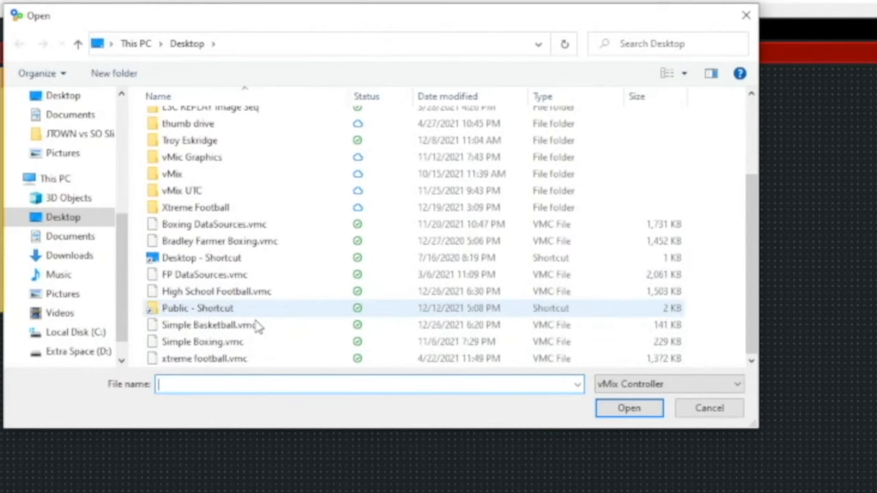
left_click(237, 328)
left_click(646, 411)
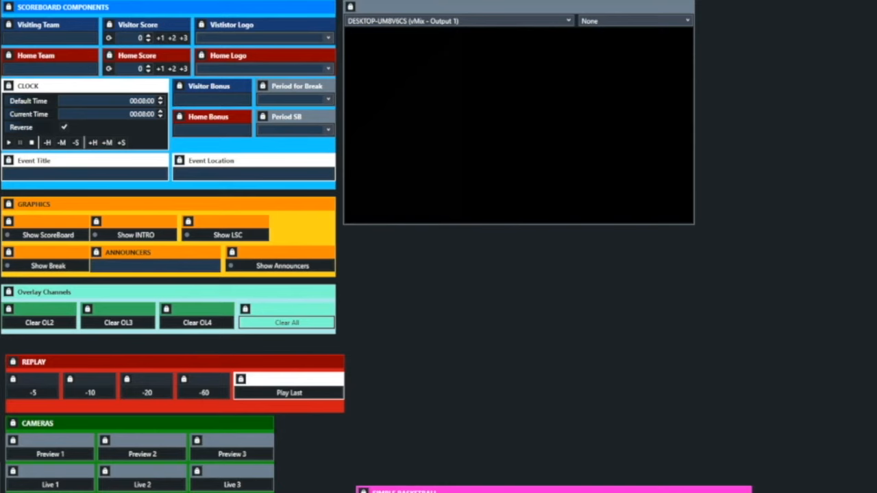
- Drag the REPLAY, Overlay Channels and GRAPHICS panels around to show sticky region behaviour
left_click_drag(68, 363, 64, 349)
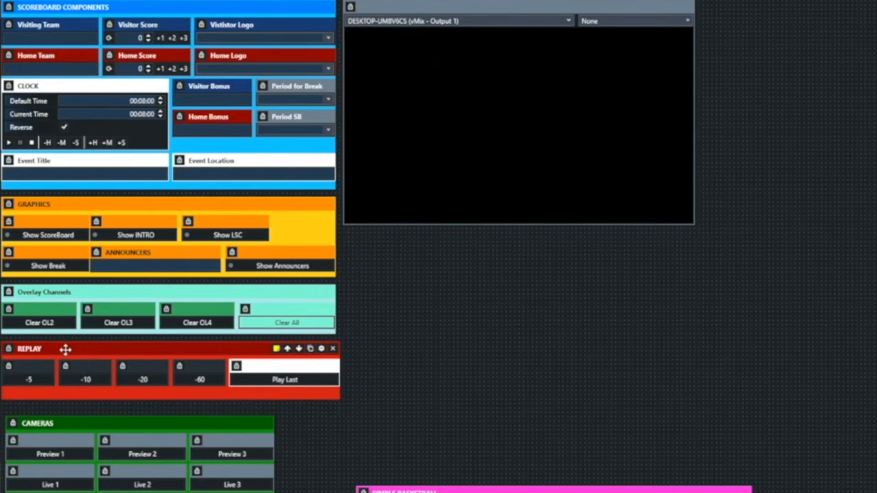
left_click_drag(65, 349, 414, 240)
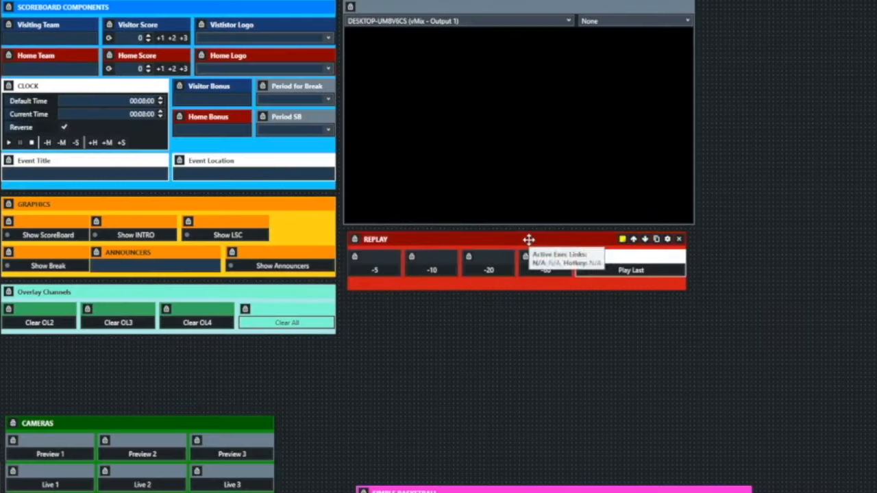
left_click_drag(528, 239, 179, 350)
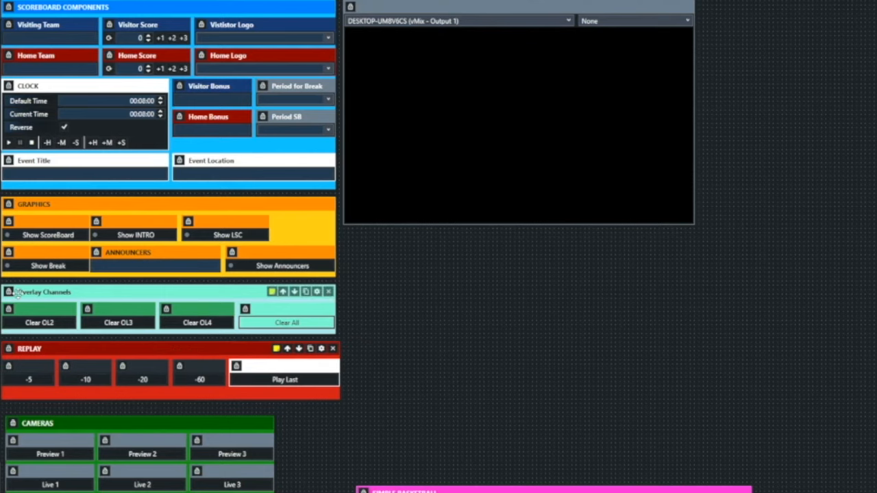
mouse_move(85, 293)
left_mouse_down()
mouse_move(247, 292)
mouse_move(450, 229)
mouse_move(403, 304)
mouse_move(206, 305)
mouse_move(86, 293)
left_mouse_up()
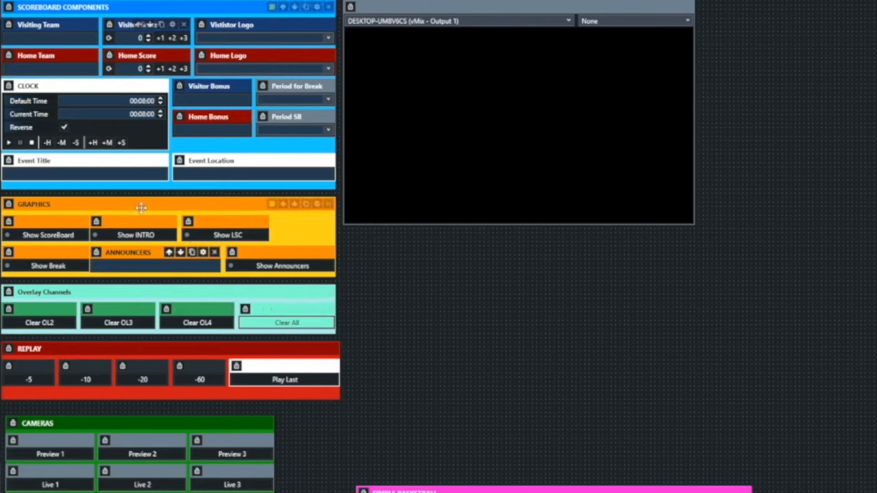
left_click_drag(143, 202, 140, 205)
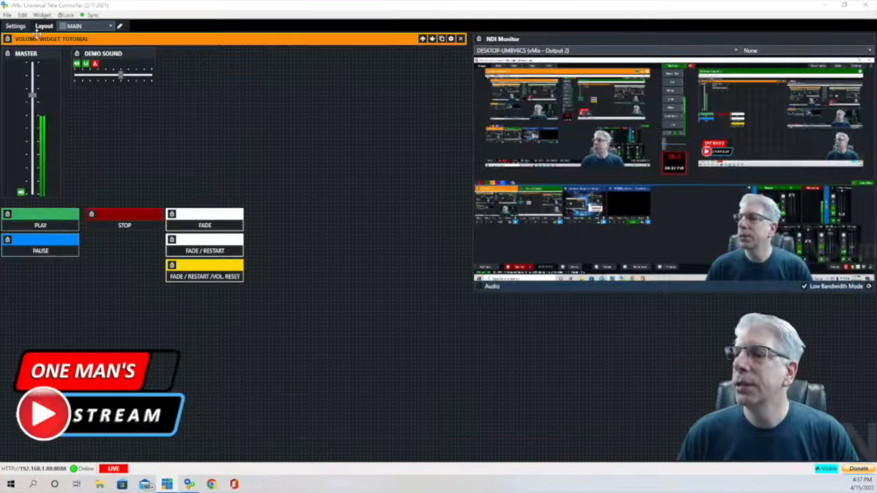
left_click(42, 15)
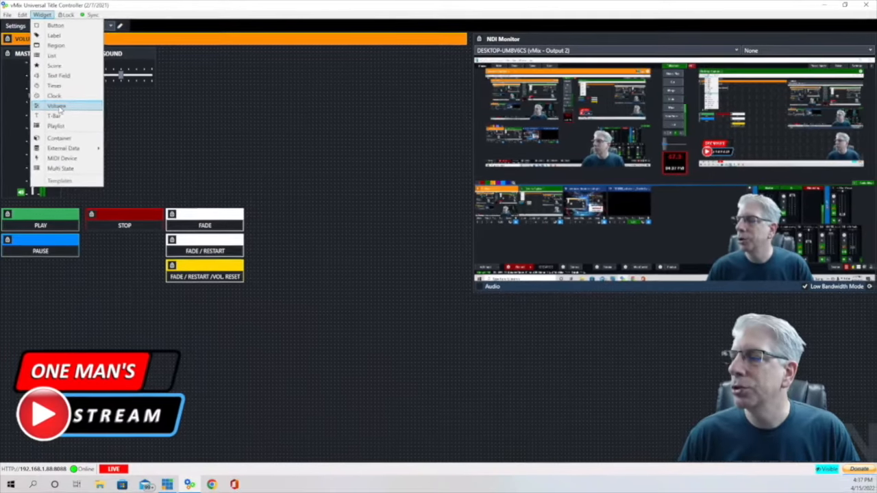
- Place a new Volume widget on the layout to the right of DEMO SOUND
left_click(68, 115)
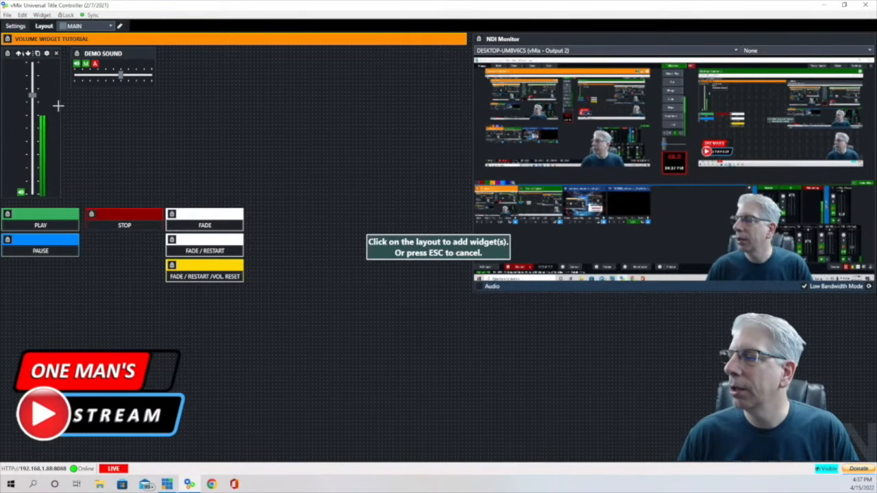
left_click(225, 94)
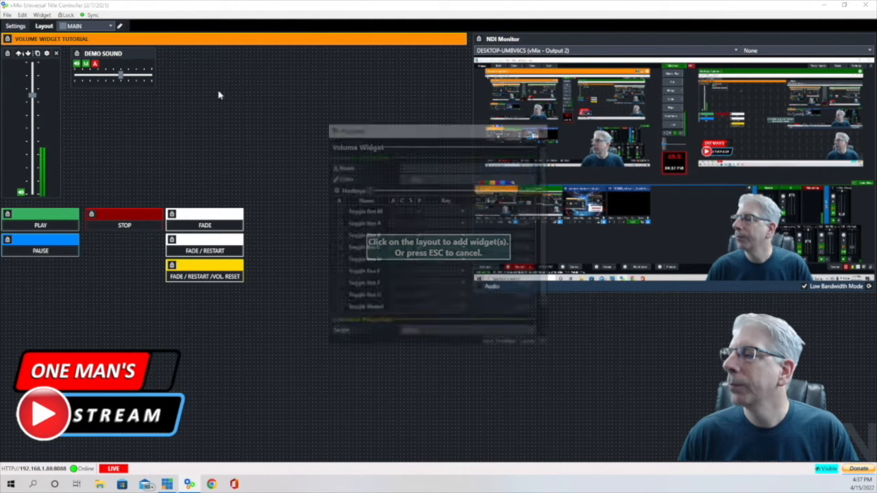
left_click_drag(450, 130, 297, 46)
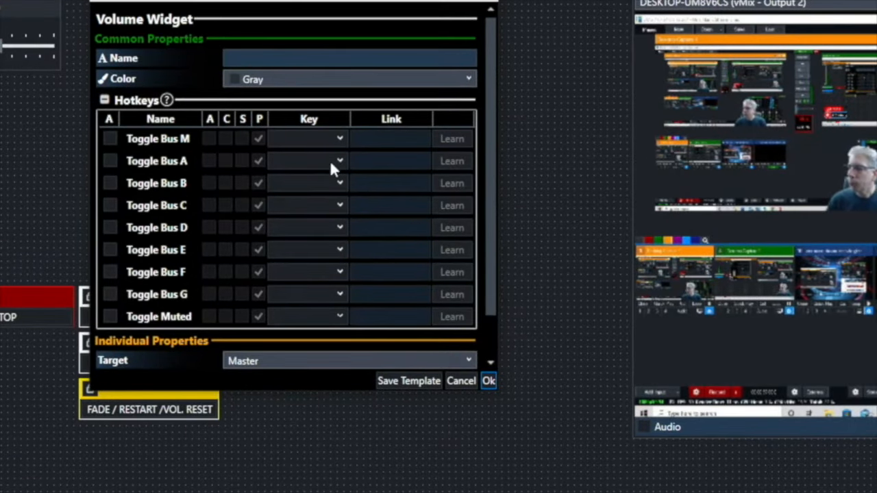
scroll(329, 160, "down", 2)
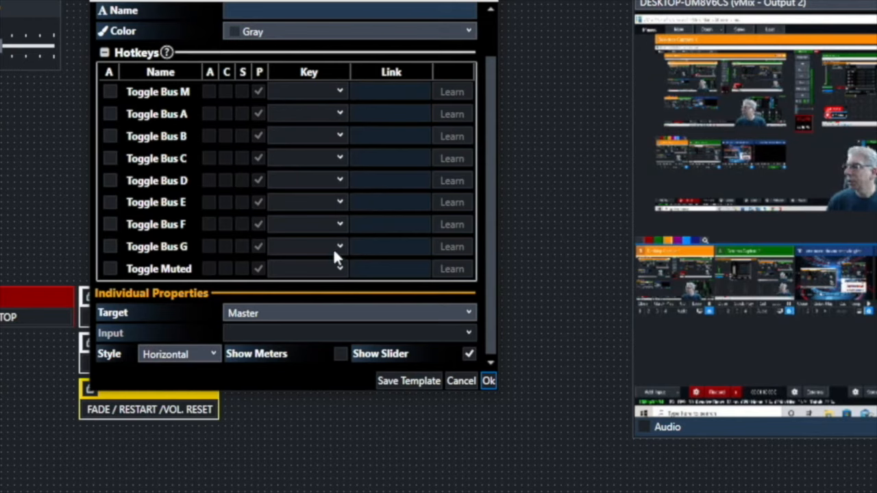
- Set the volume widget's Target to Input with input 1916866_onLocation_Standard.wav
left_click(471, 314)
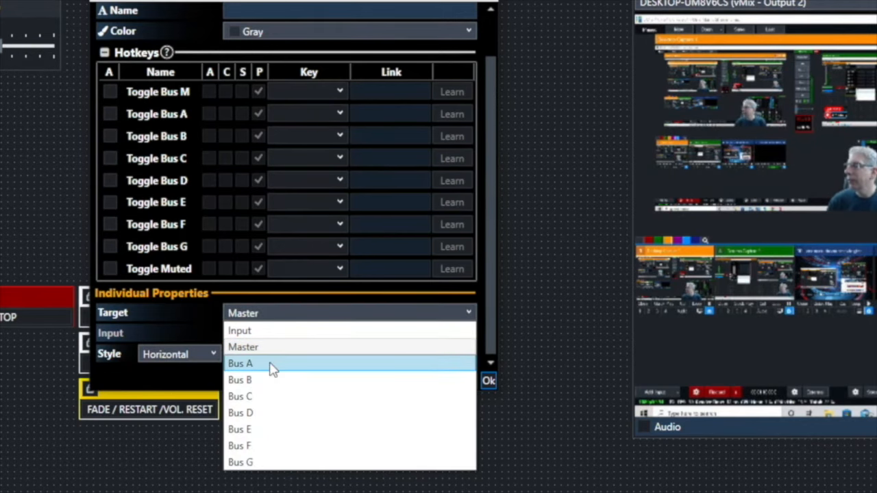
left_click(158, 474)
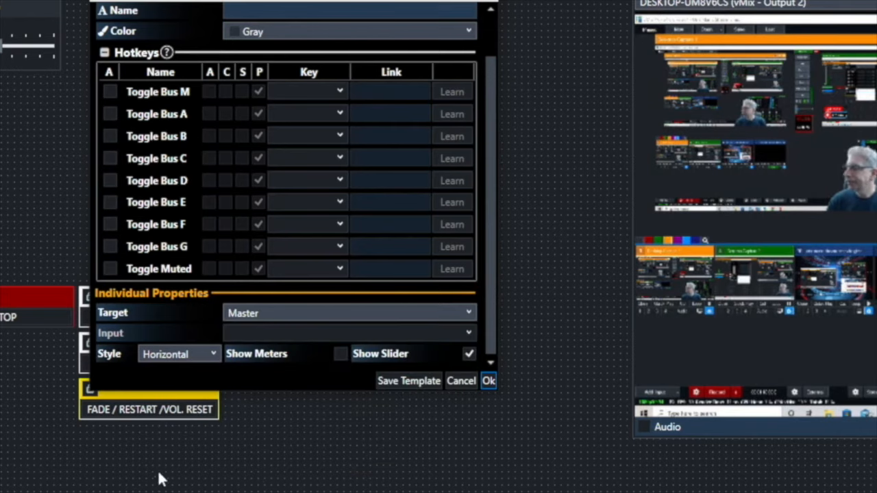
left_click(473, 314)
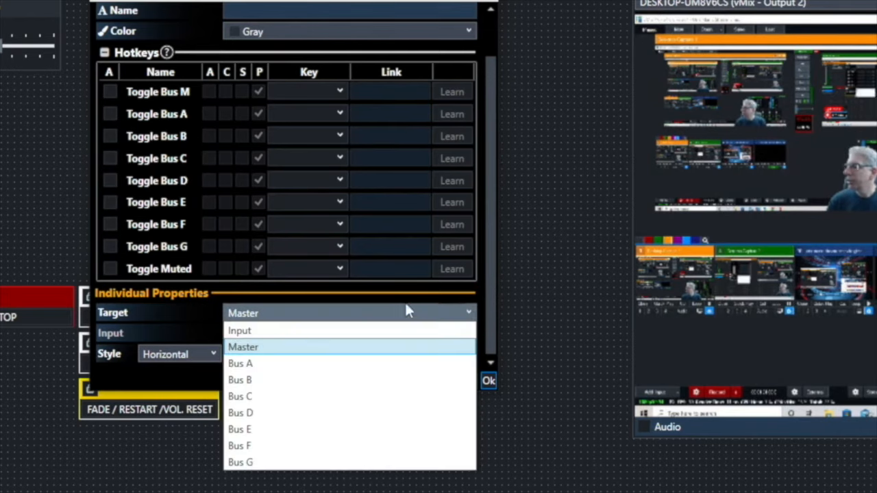
left_click(274, 333)
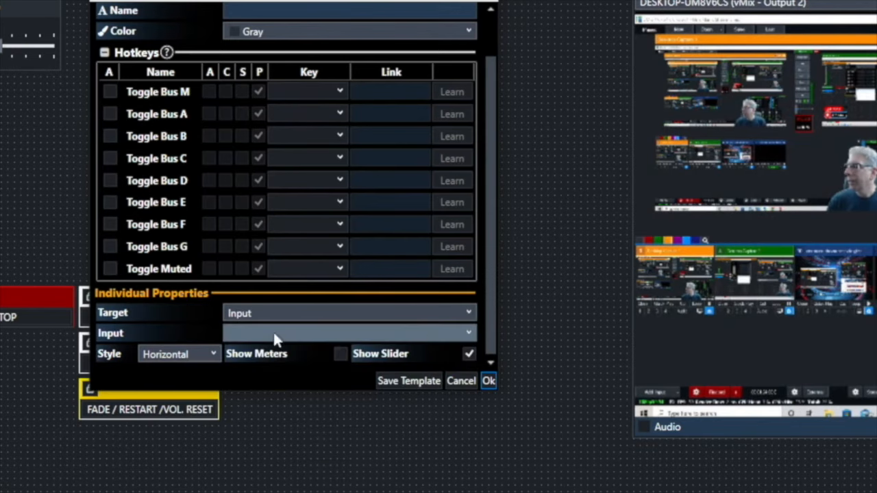
left_click(468, 334)
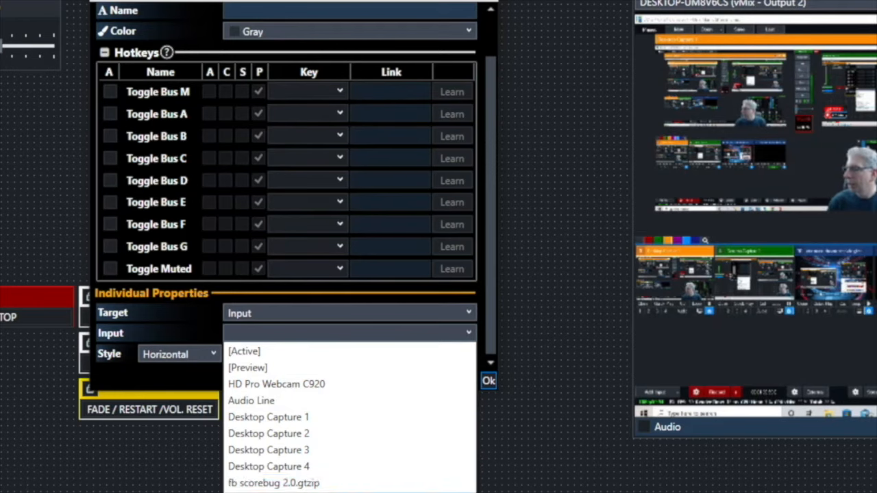
left_click(384, 492)
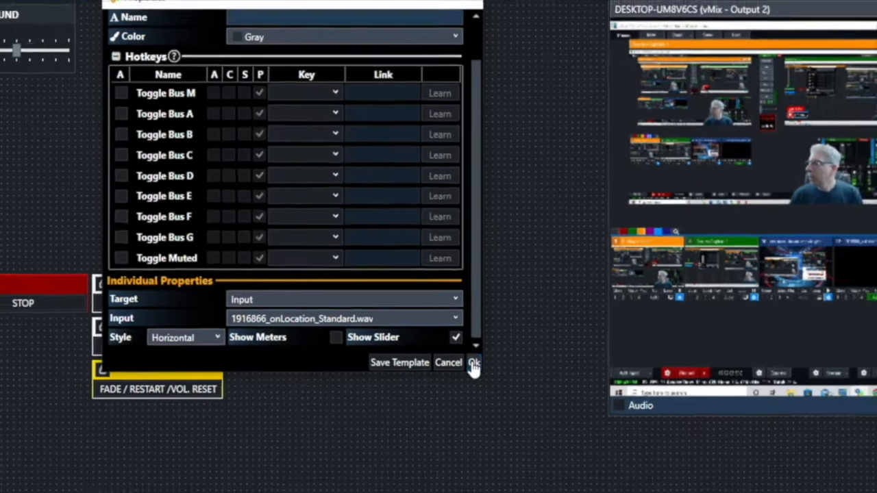
left_click(489, 381)
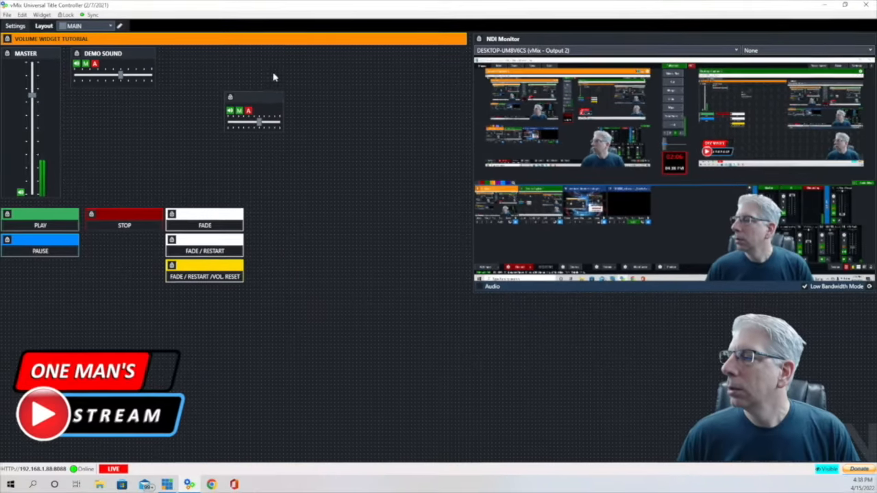
- Delete the test volume widget and review the MASTER widget's properties
left_click(279, 101)
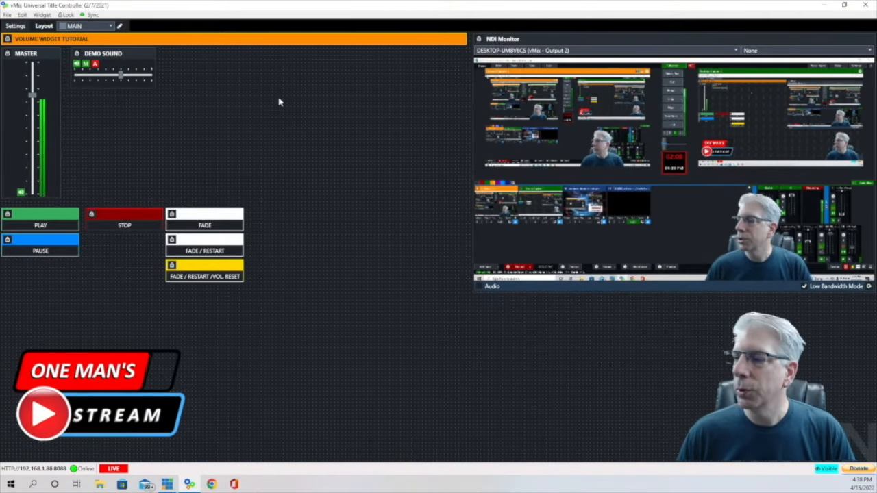
mouse_move(47, 57)
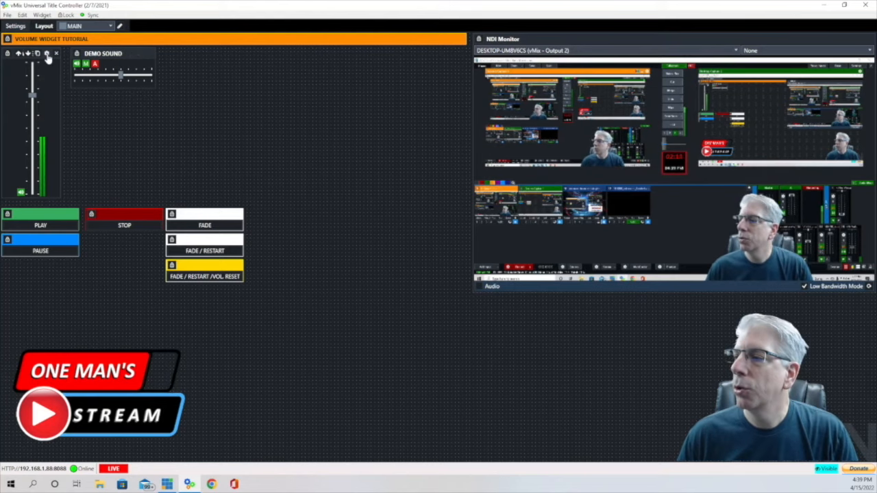
left_click(48, 56)
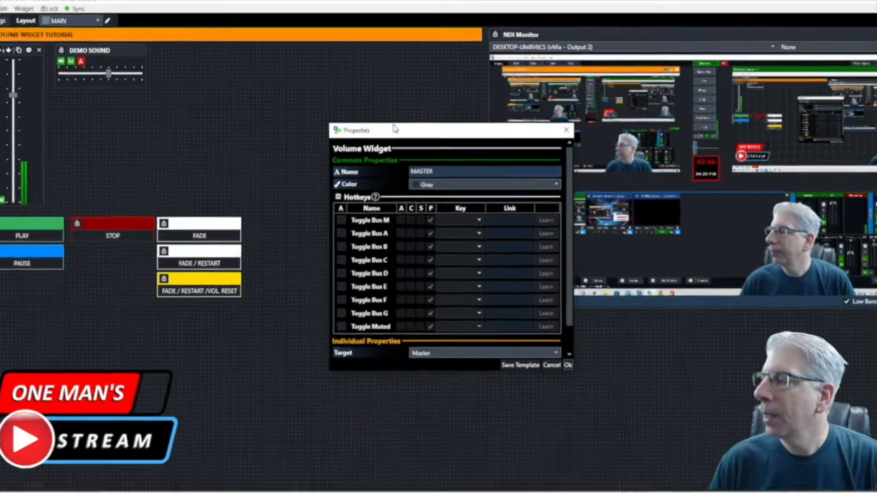
left_click_drag(398, 130, 243, 52)
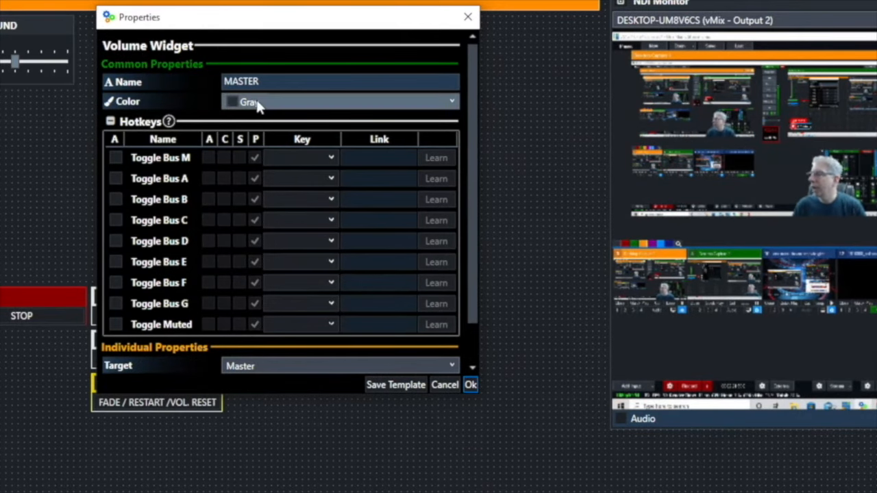
scroll(301, 196, "down", 1)
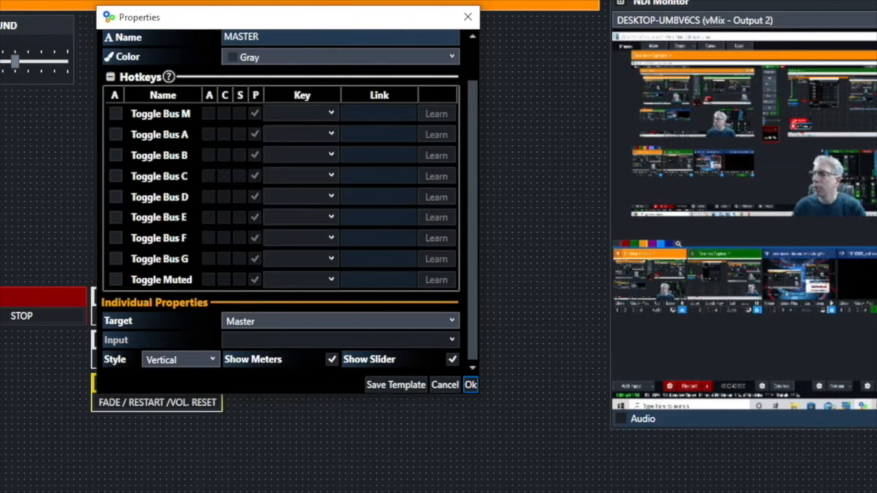
left_click(470, 385)
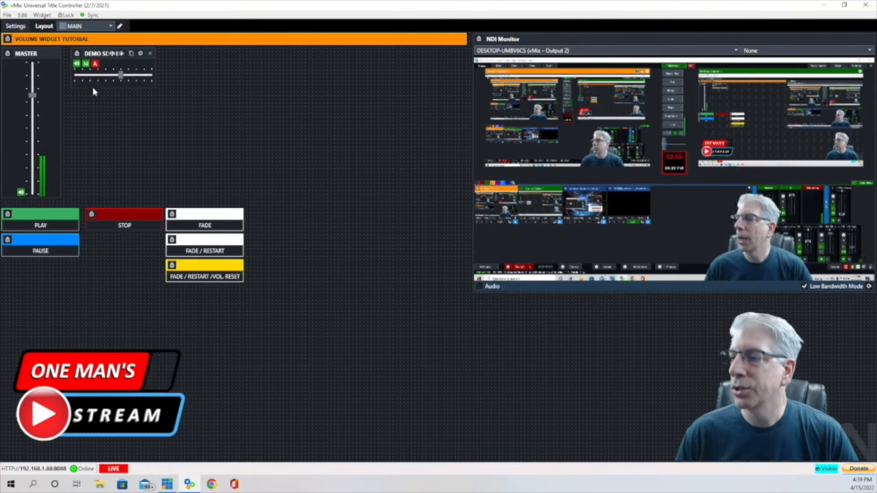
- Review the DEMO SOUND widget's properties and close them
left_click(141, 55)
left_click_drag(396, 132, 234, 59)
scroll(303, 146, "down", 2)
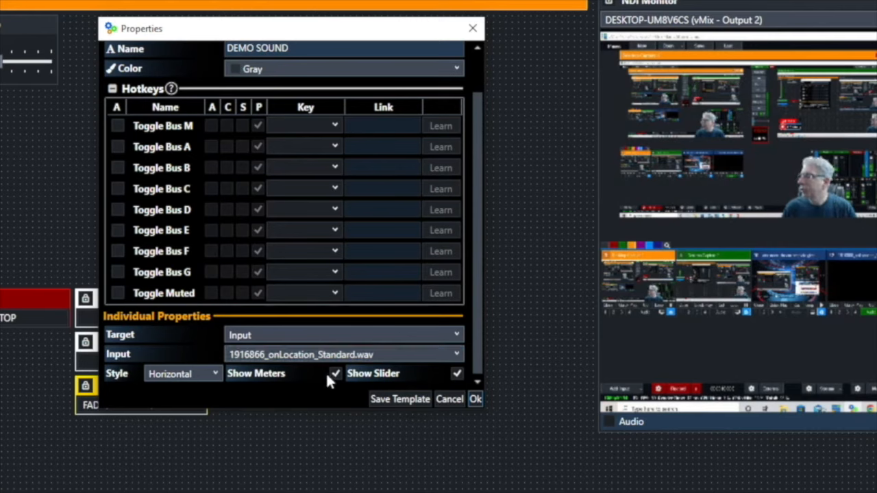
left_click(475, 400)
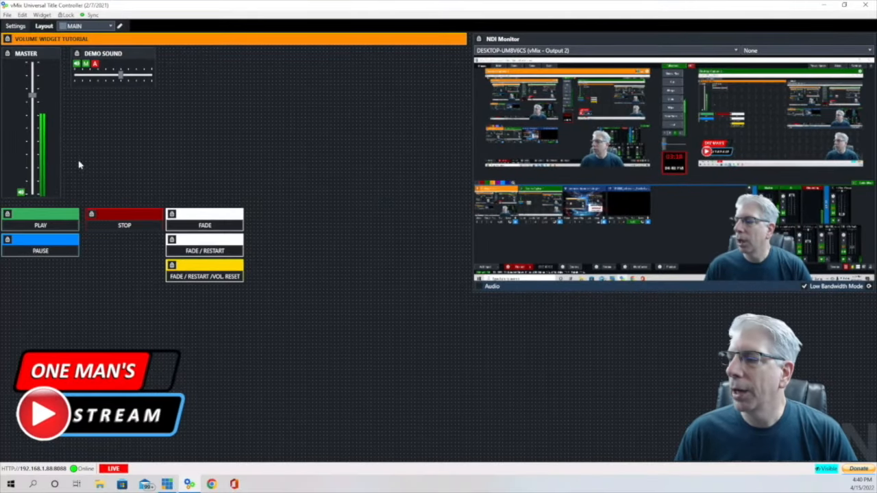
- Play the demo sound with the PLAY button, then stop it with STOP
left_click(26, 226)
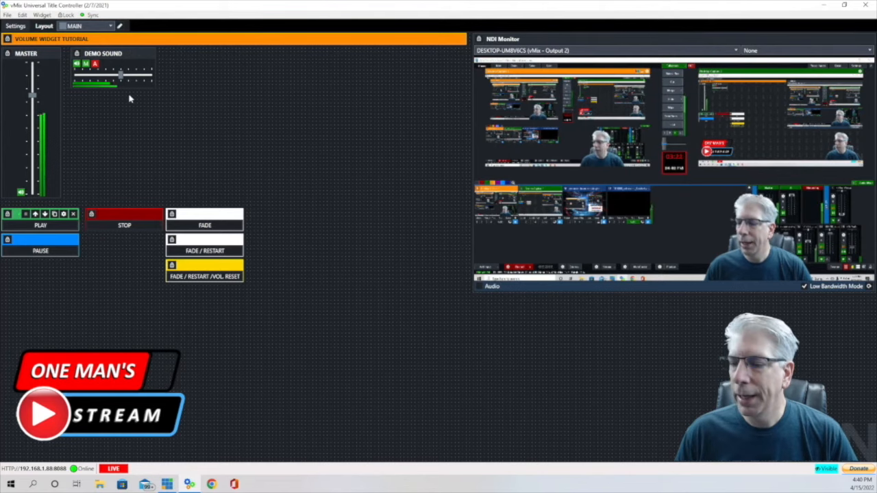
mouse_move(88, 89)
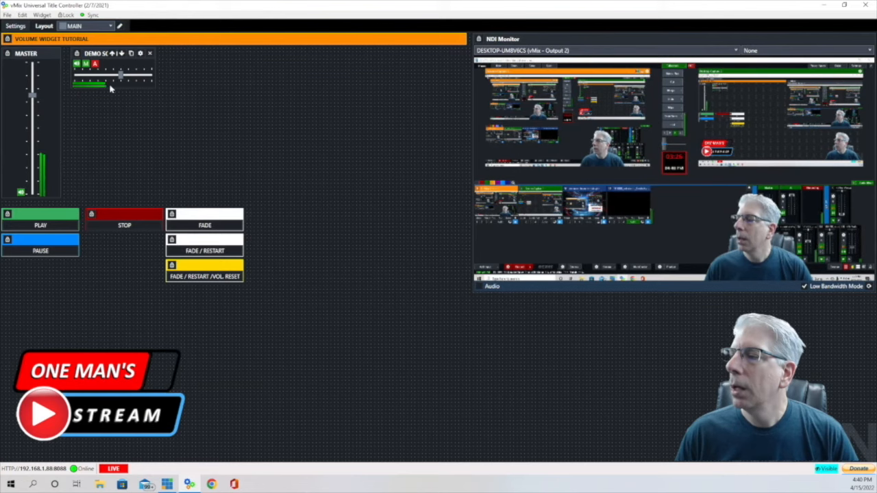
left_click(126, 225)
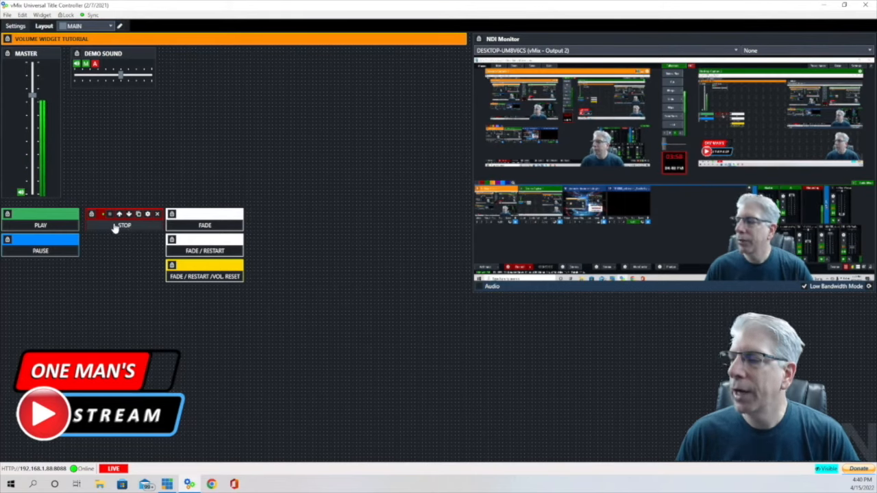
- Review STOP's script pausing then restarting 1916866_onLocation_Standard.wav, then play the demo sound again
left_click(149, 214)
left_click_drag(419, 133, 267, 61)
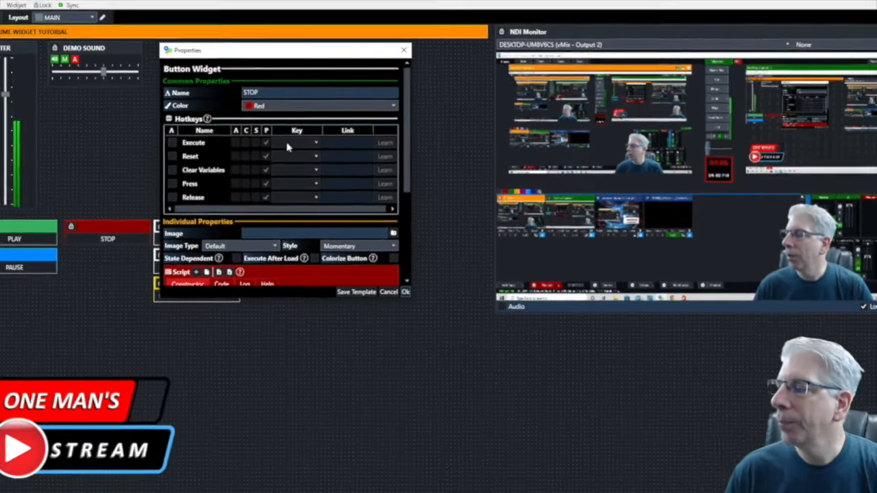
scroll(285, 137, "down", 1)
scroll(293, 165, "down", 5)
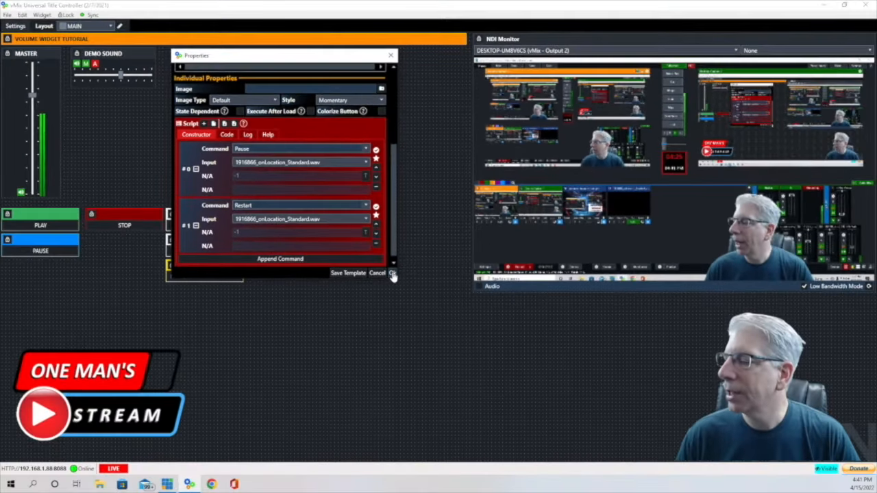
left_click(400, 285)
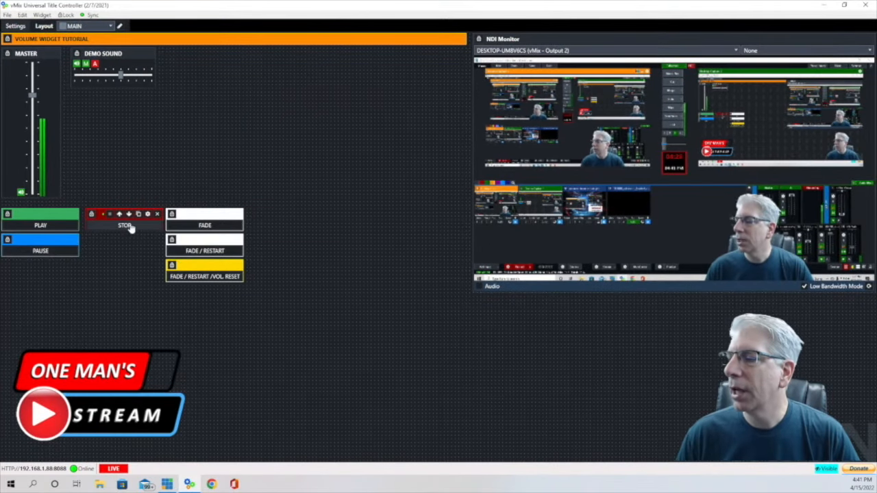
left_click(32, 229)
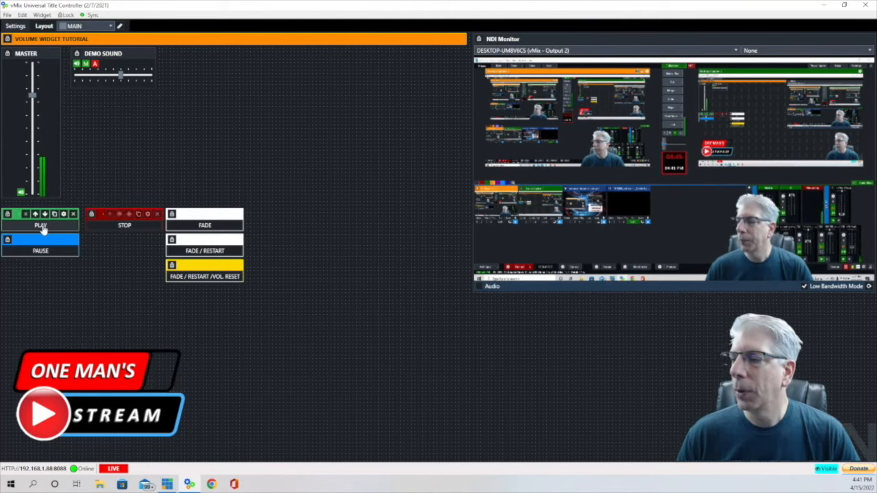
- Check that the PLAY and PAUSE button scripts both target the wav input
left_click(63, 214)
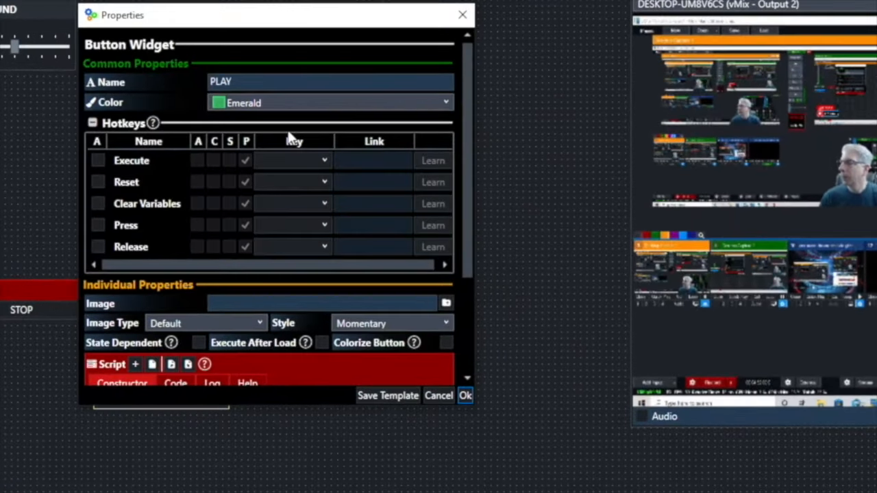
scroll(290, 137, "down", 4)
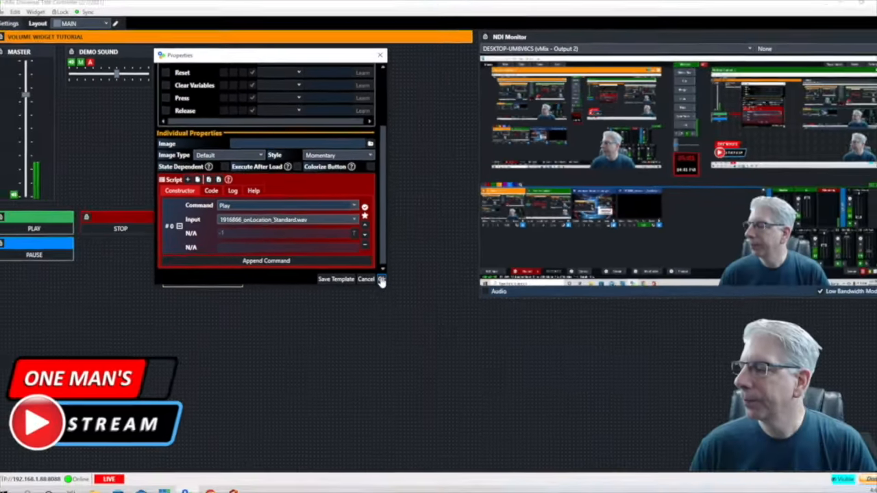
left_click(465, 395)
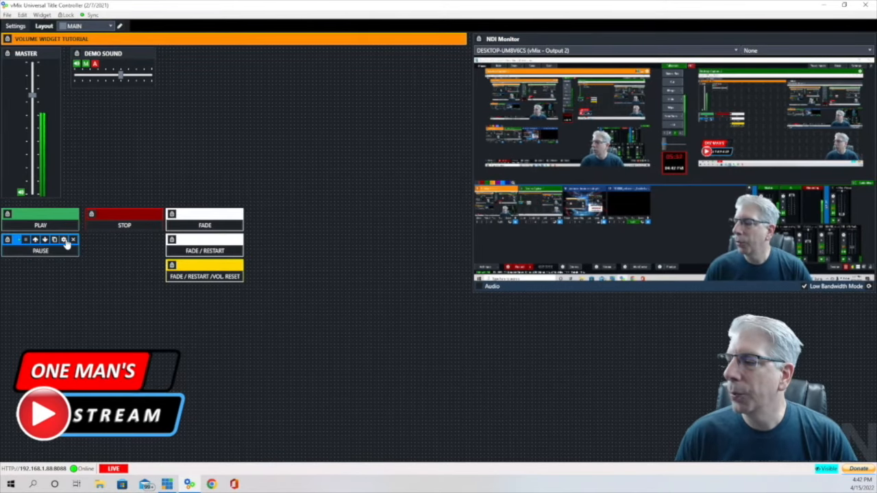
left_click(63, 240)
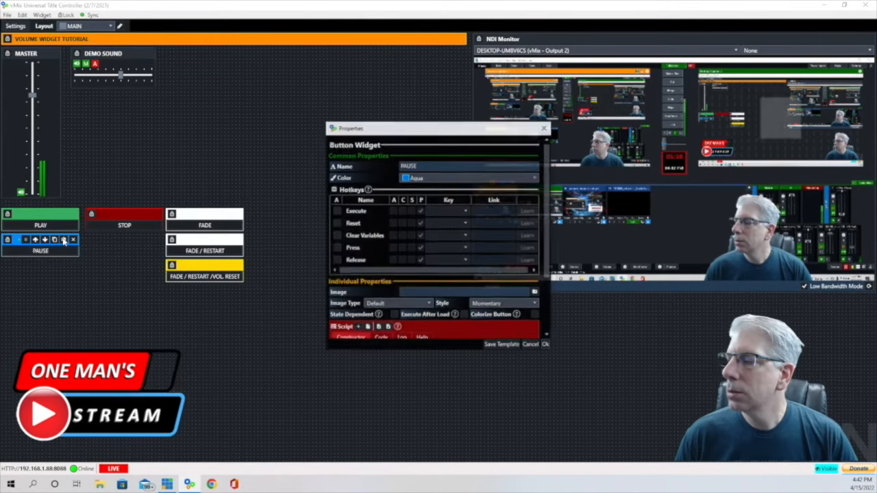
left_click_drag(411, 127, 248, 55)
scroll(285, 105, "down", 3)
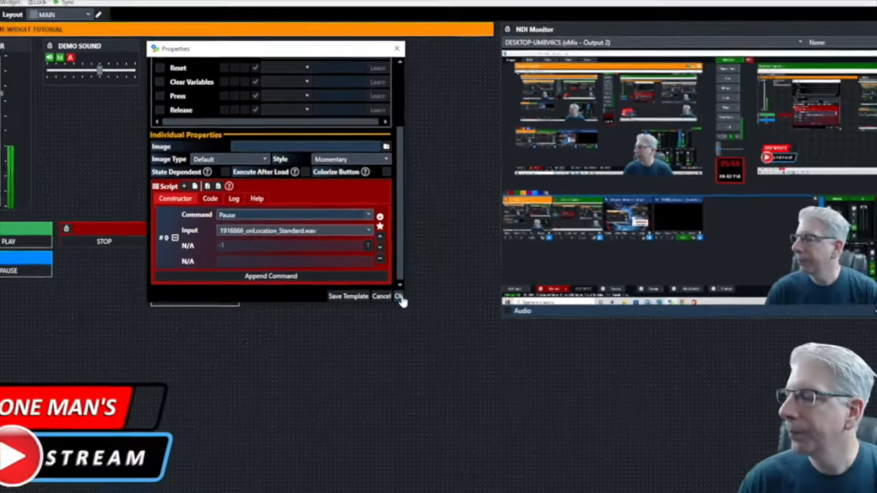
left_click(398, 296)
- Pause the demo sound, then resume its playback to test both buttons
mouse_move(13, 242)
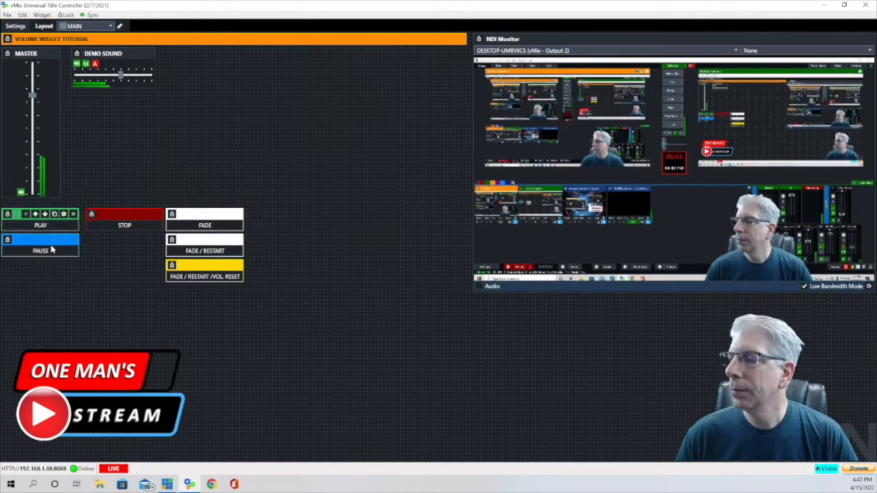
left_click(45, 255)
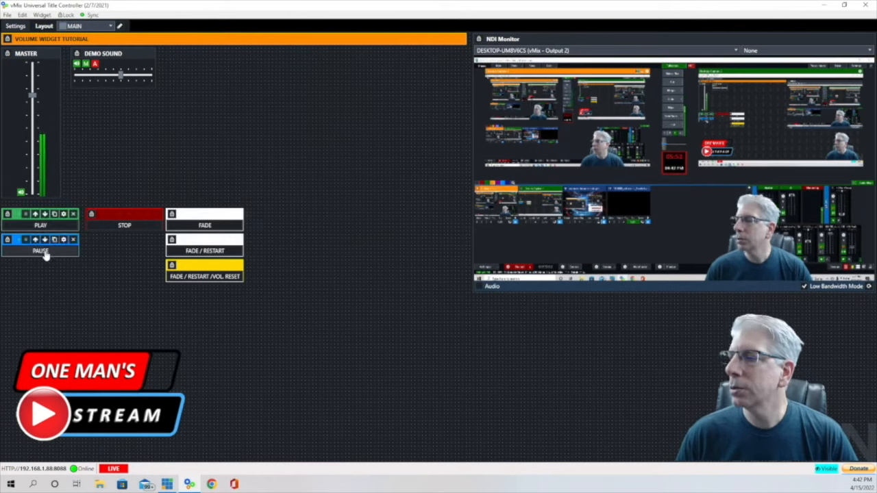
mouse_move(38, 229)
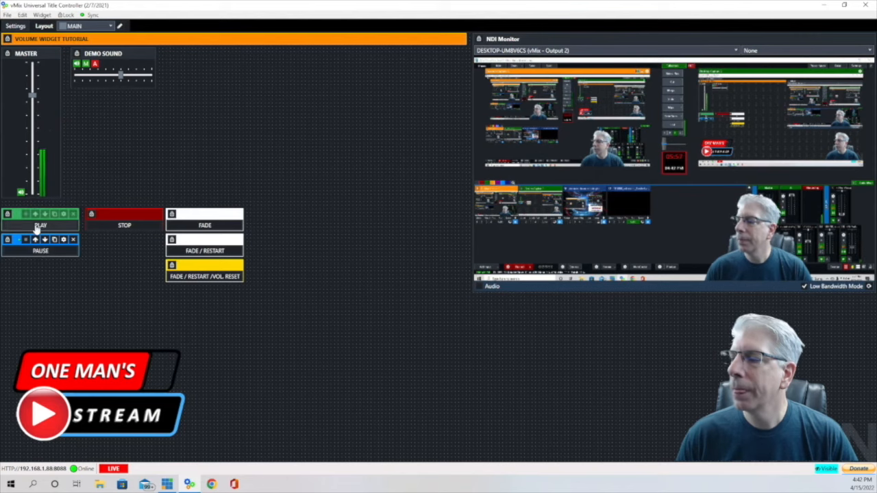
left_click(38, 229)
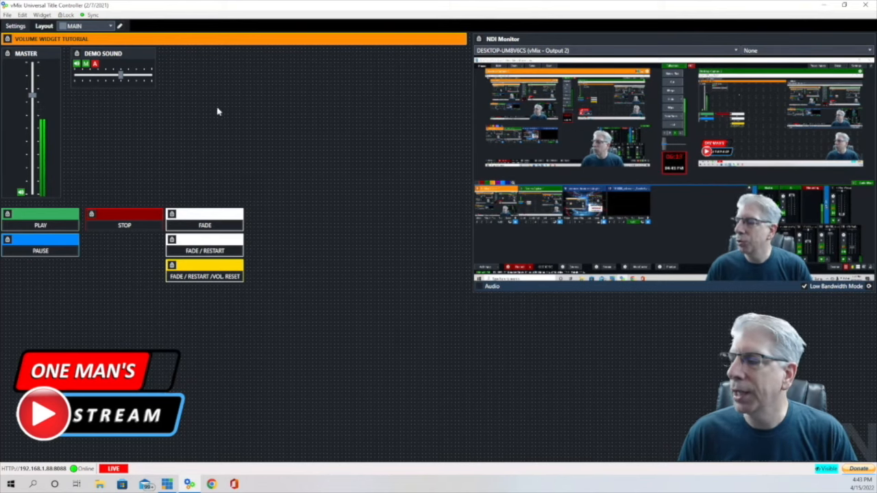
mouse_move(229, 214)
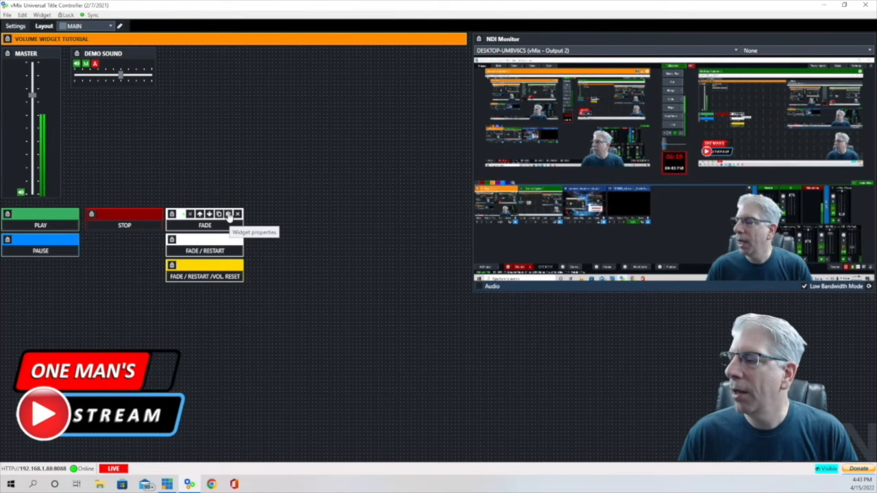
left_click(229, 214)
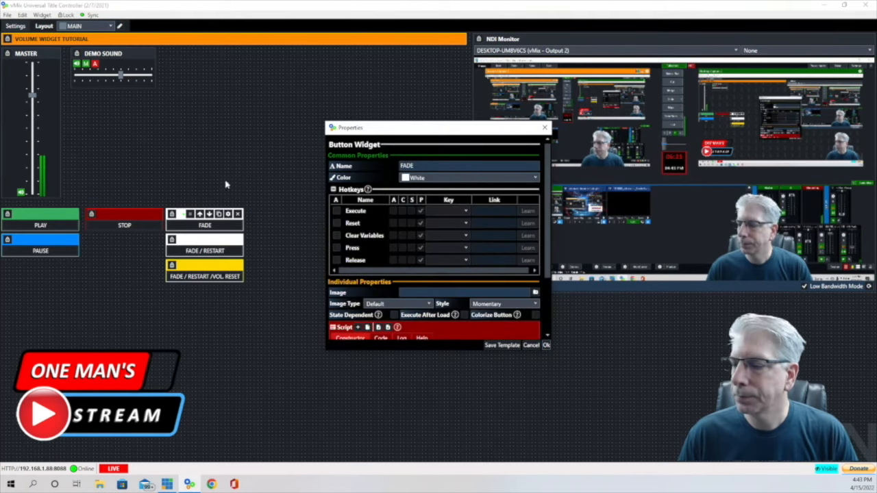
left_click_drag(410, 129, 244, 52)
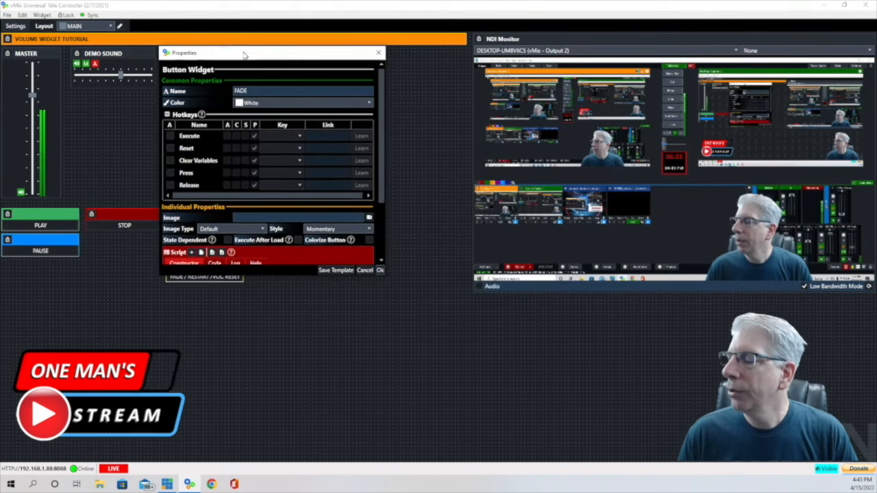
scroll(324, 105, "down", 2)
scroll(354, 111, "down", 1)
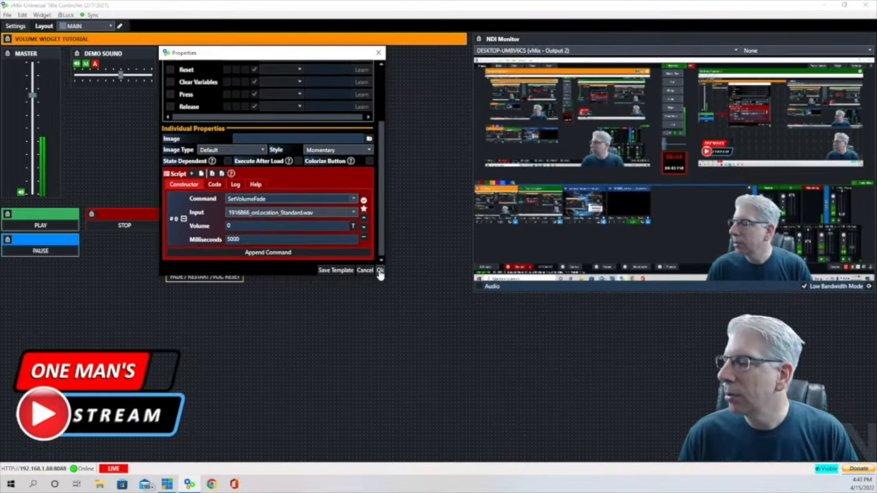
- Play the demo sound and fade its volume down to zero with FADE
left_click(380, 272)
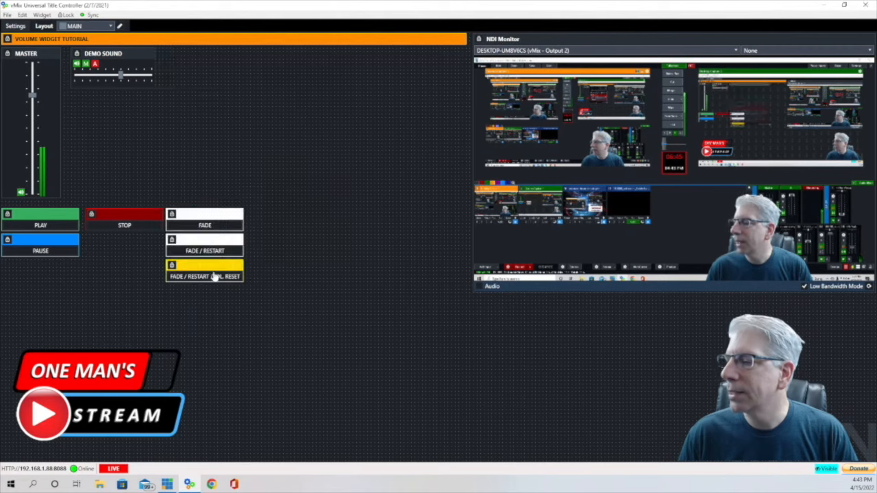
left_click(29, 228)
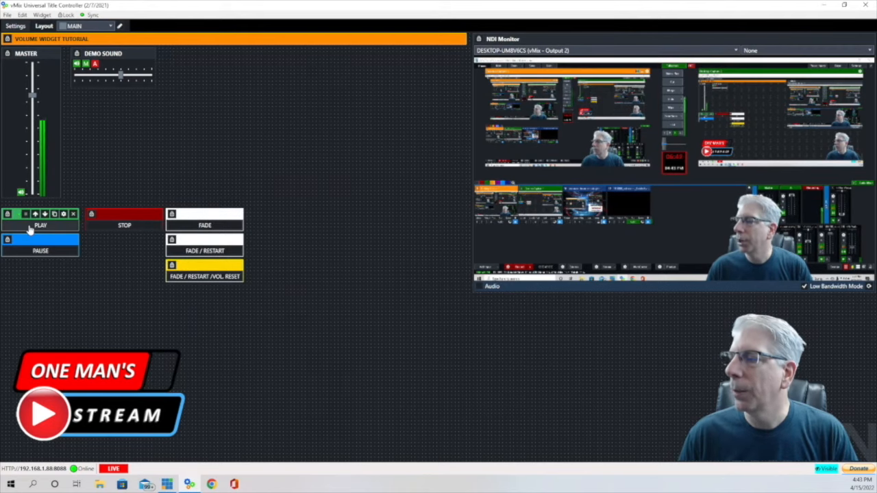
left_click(210, 228)
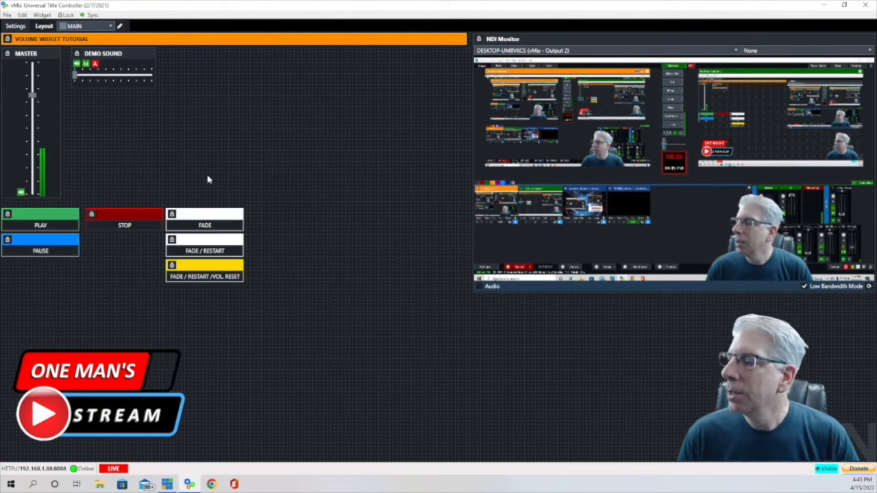
- Open the FADE / RESTART button's widget properties
mouse_move(226, 227)
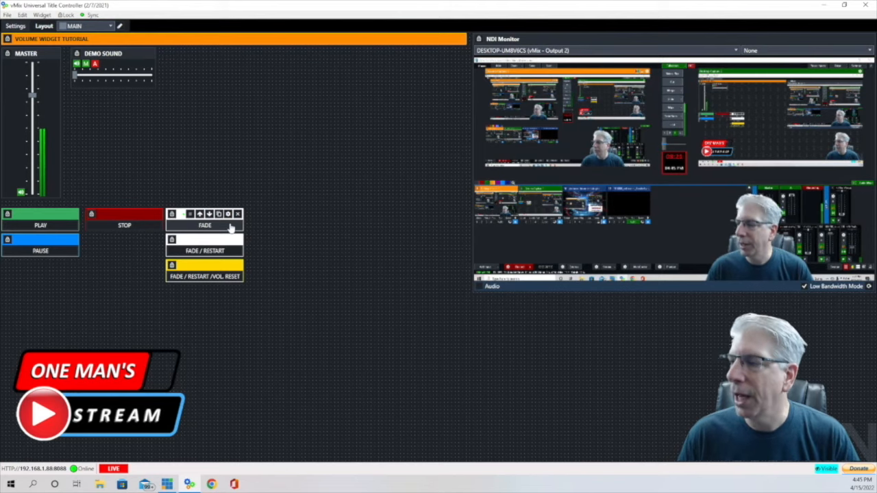
mouse_move(230, 243)
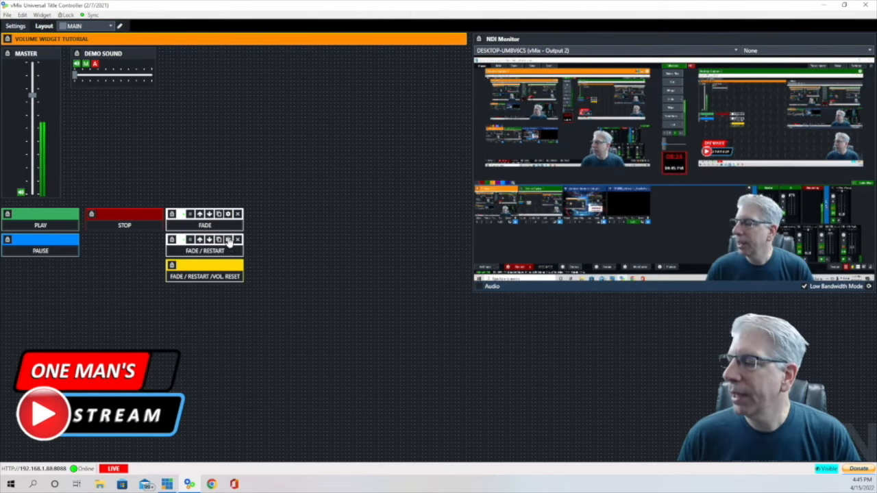
left_click(228, 240)
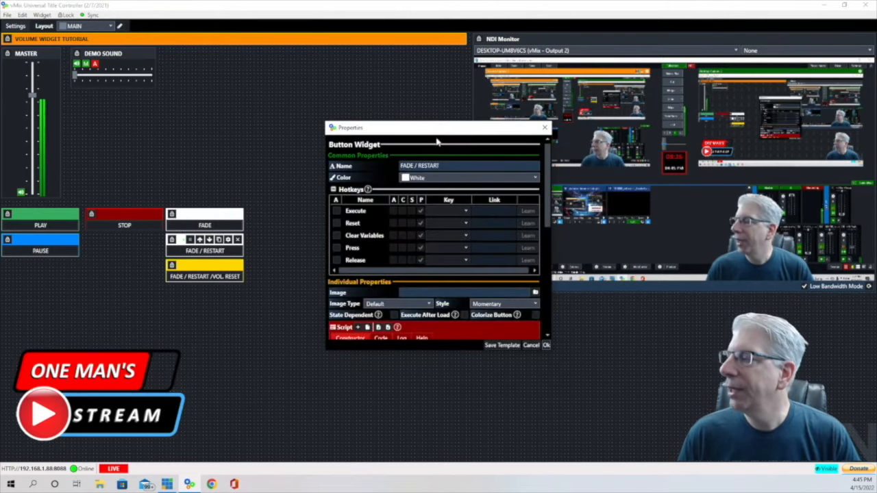
left_click_drag(449, 128, 307, 59)
scroll(217, 181, "down", 3)
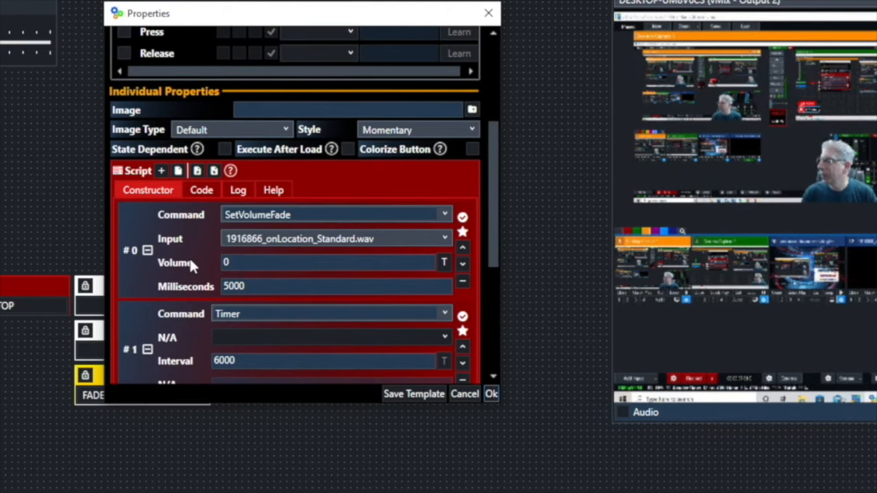
scroll(190, 261, "down", 2)
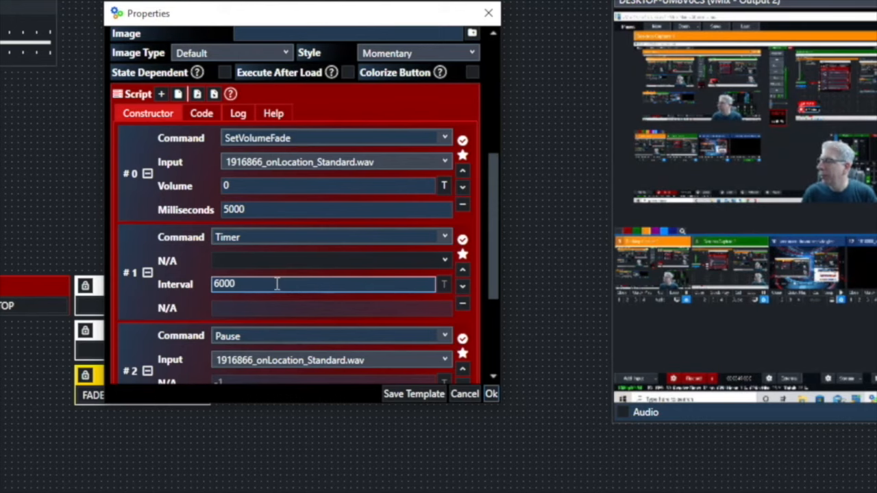
scroll(277, 284, "down", 2)
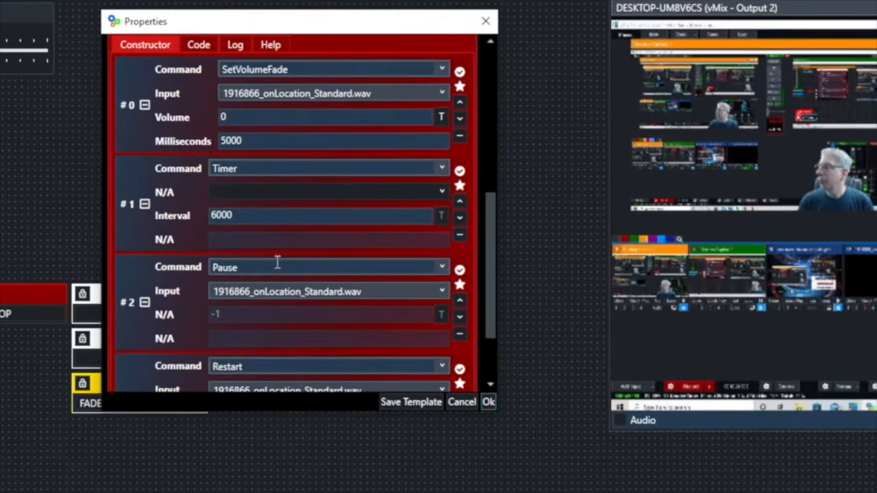
scroll(276, 261, "down", 1)
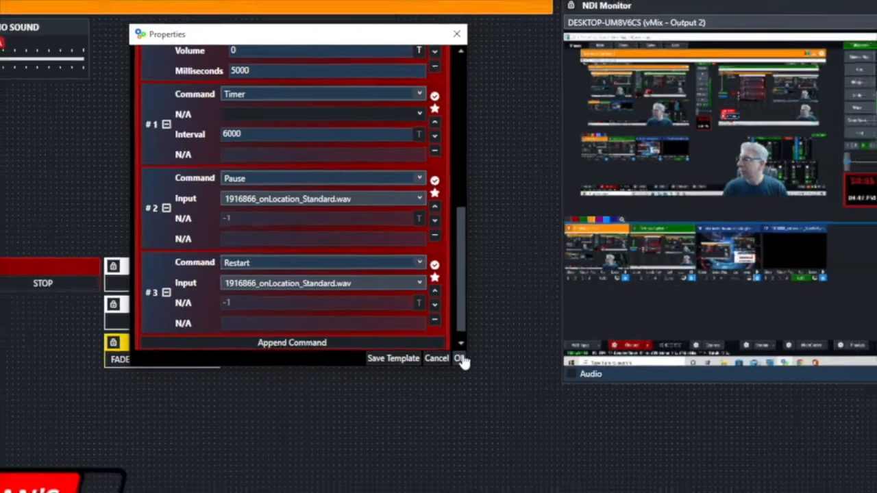
left_click(459, 358)
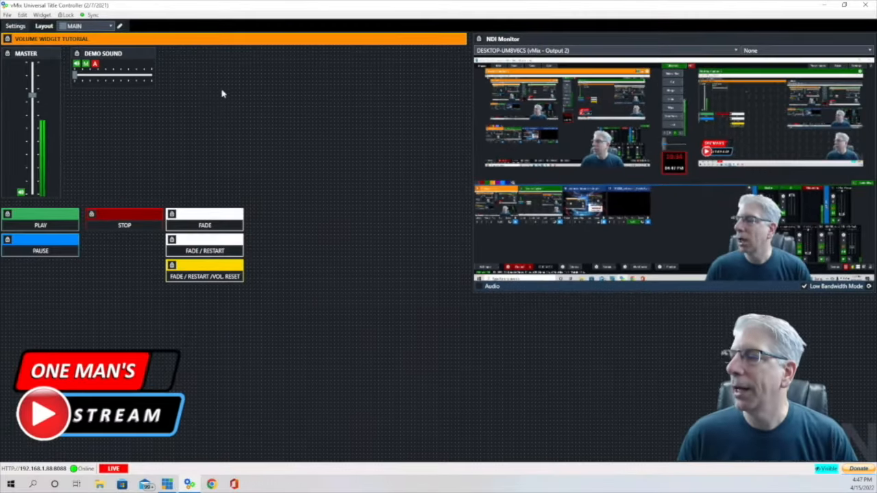
- Raise the DEMO SOUND fader to about mid, play the audio, and run the FADE / RESTART script
left_click_drag(77, 74, 119, 75)
left_click(36, 219)
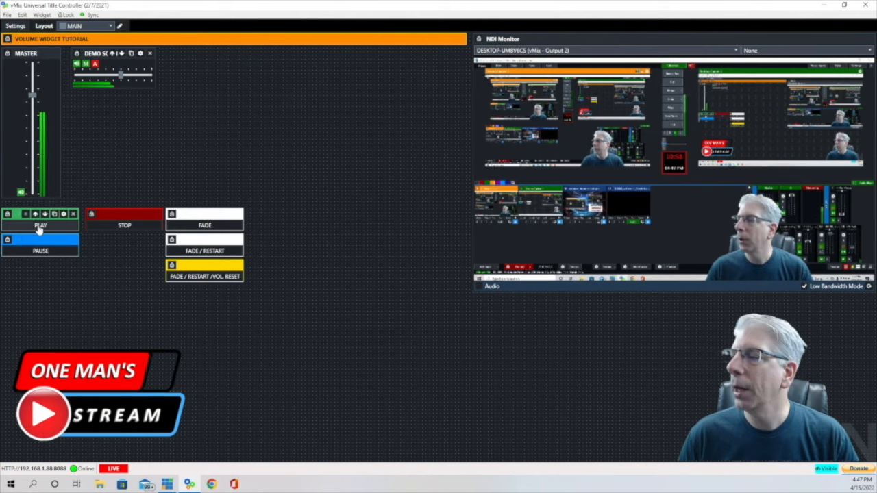
left_click(206, 254)
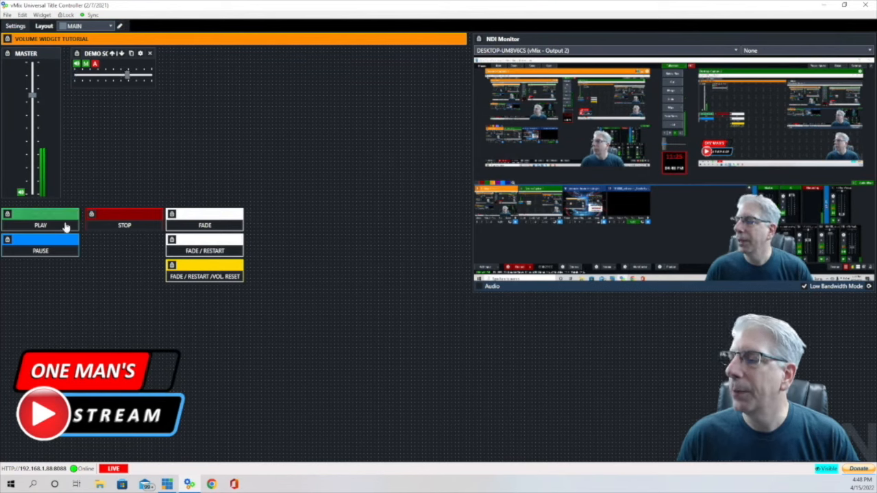
left_click(25, 228)
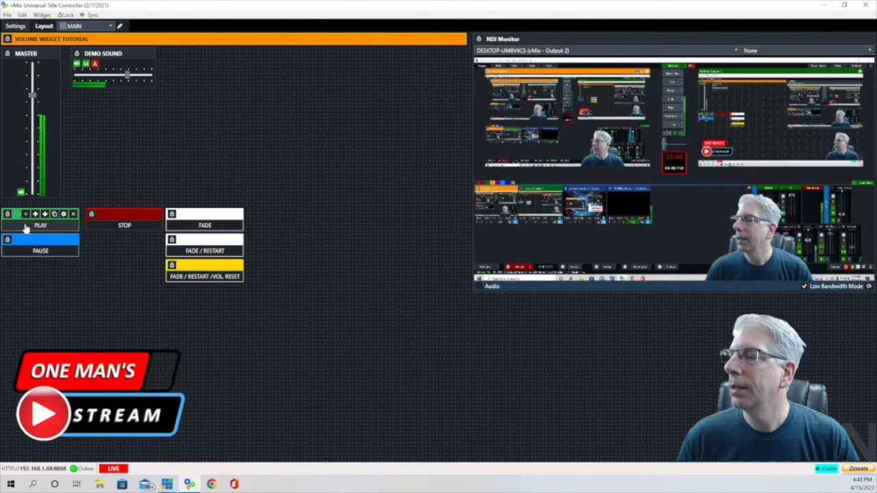
left_click(134, 228)
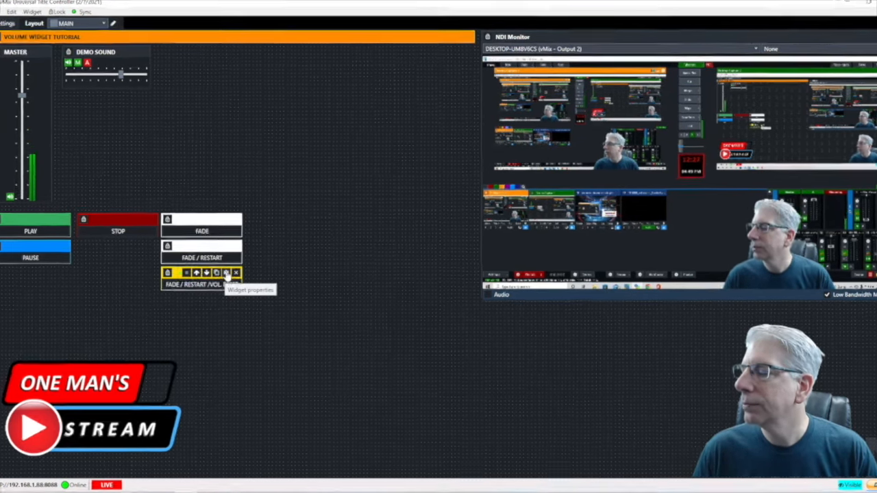
- Review the VOL. RESET script through restart, a 5000 ms timer and SetVolume 60
left_click(226, 274)
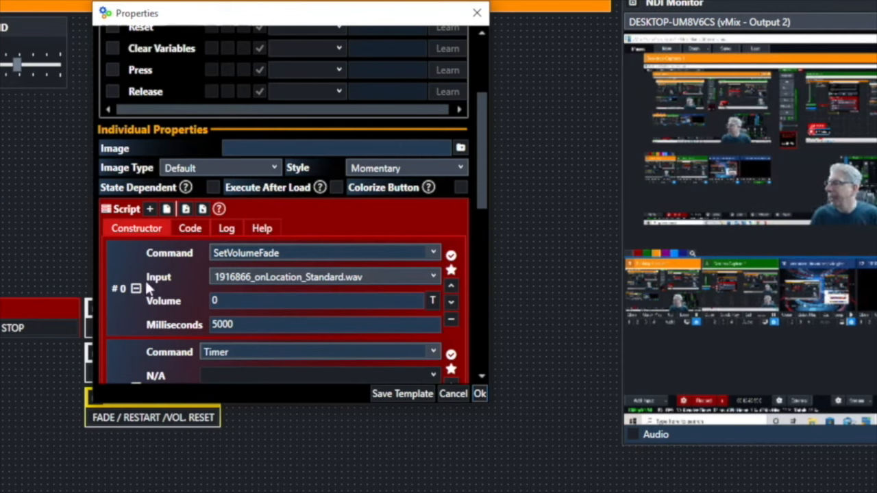
scroll(349, 277, "down", 2)
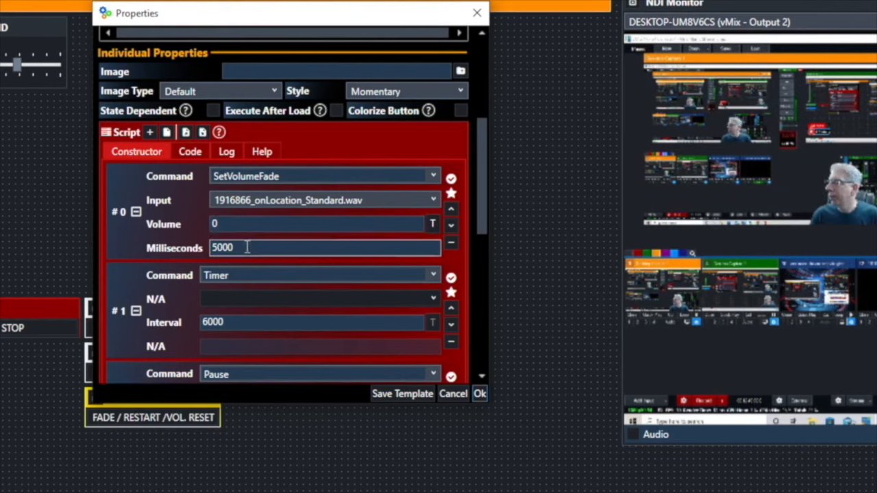
scroll(247, 248, "down", 4)
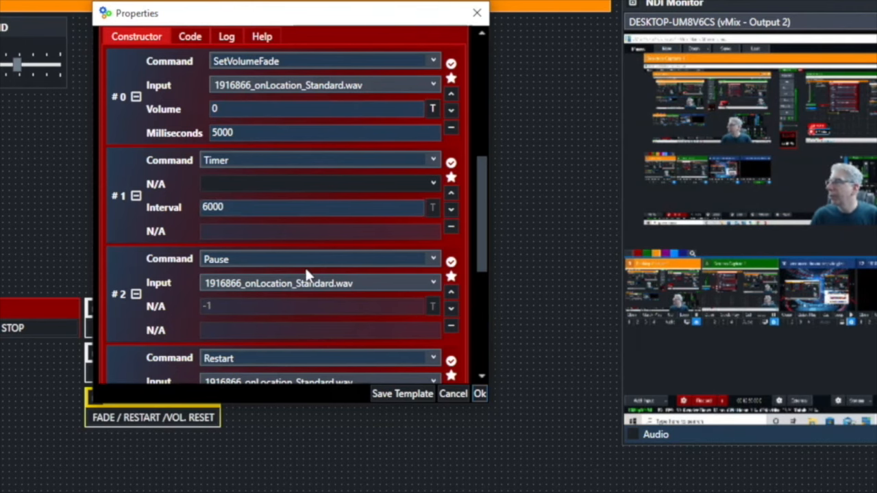
scroll(305, 265, "down", 1)
scroll(305, 266, "down", 1)
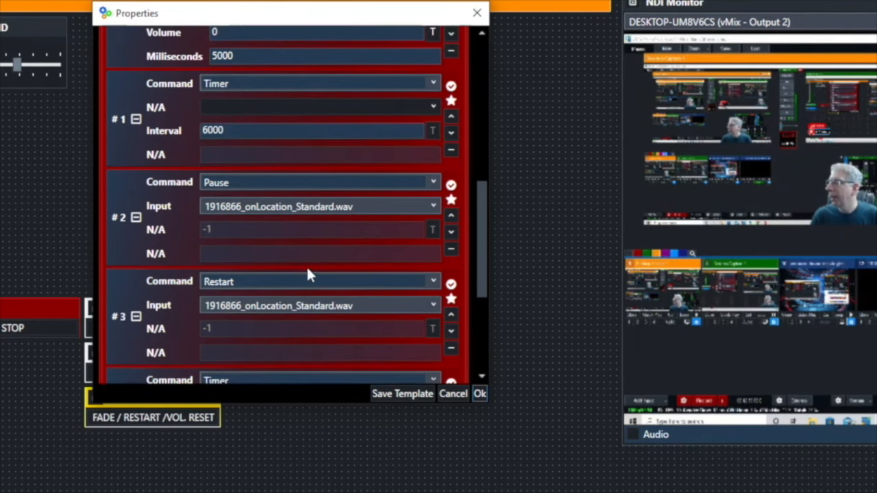
scroll(307, 270, "down", 3)
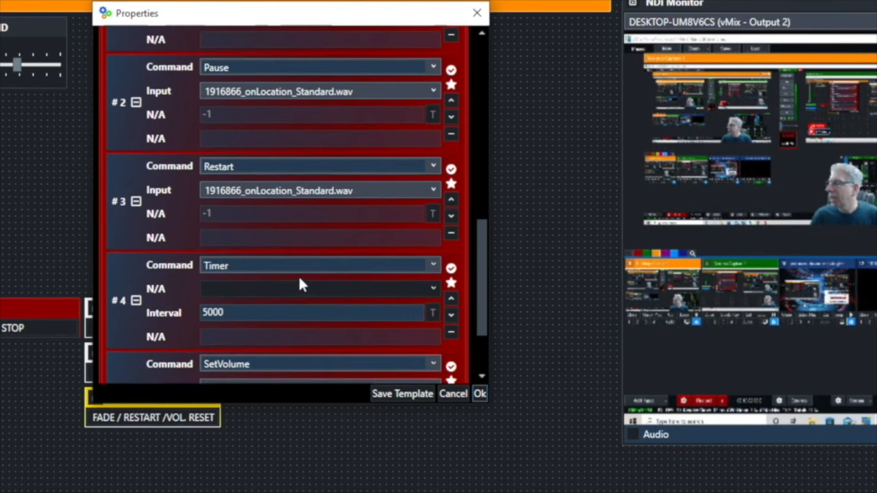
scroll(298, 277, "down", 2)
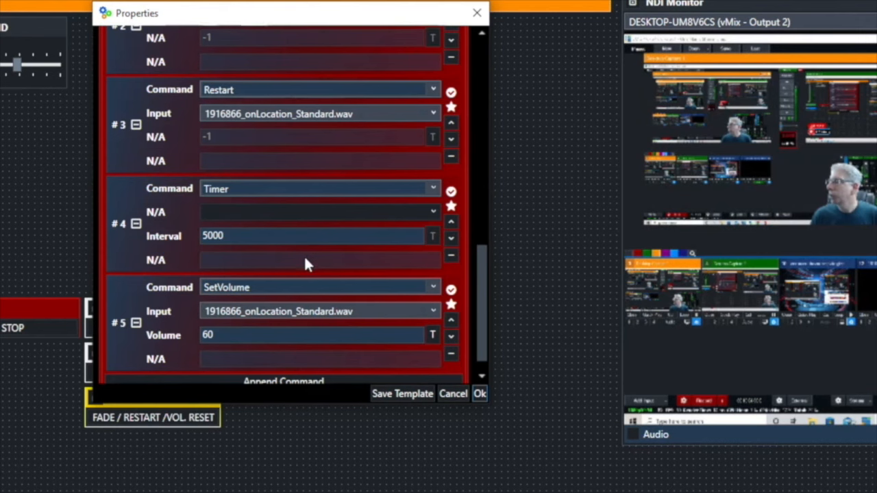
left_click(308, 336)
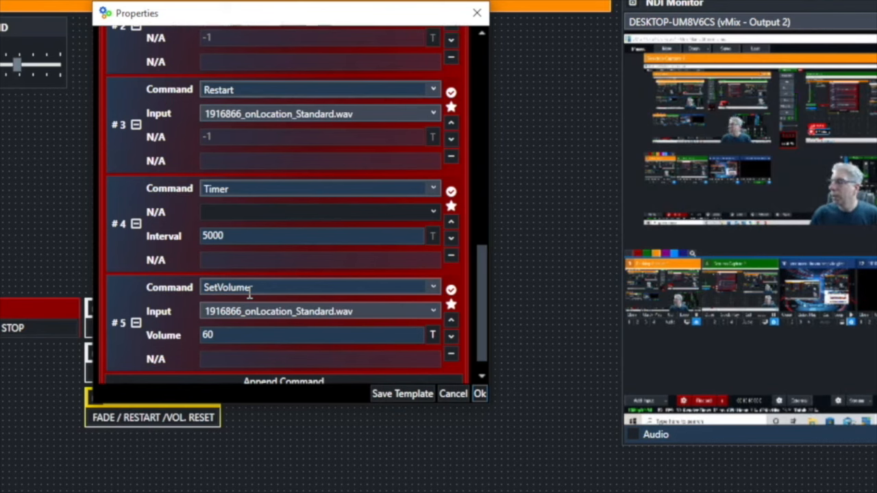
left_click(277, 334)
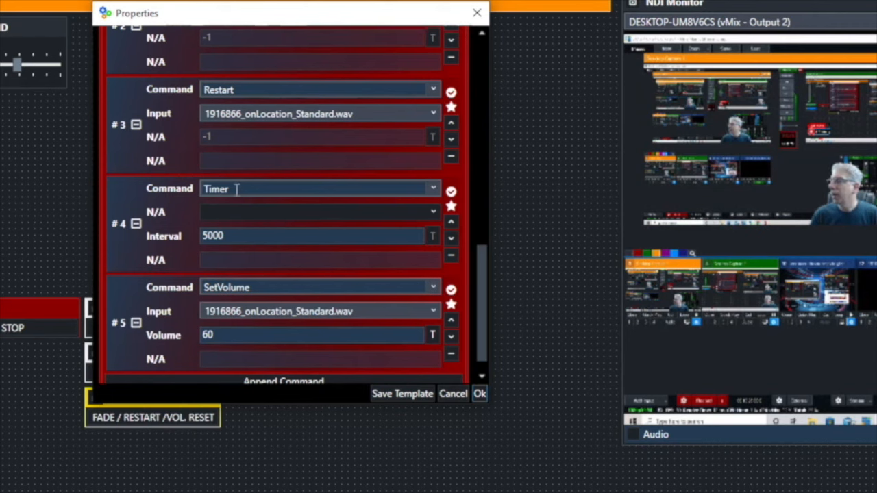
left_click(260, 235)
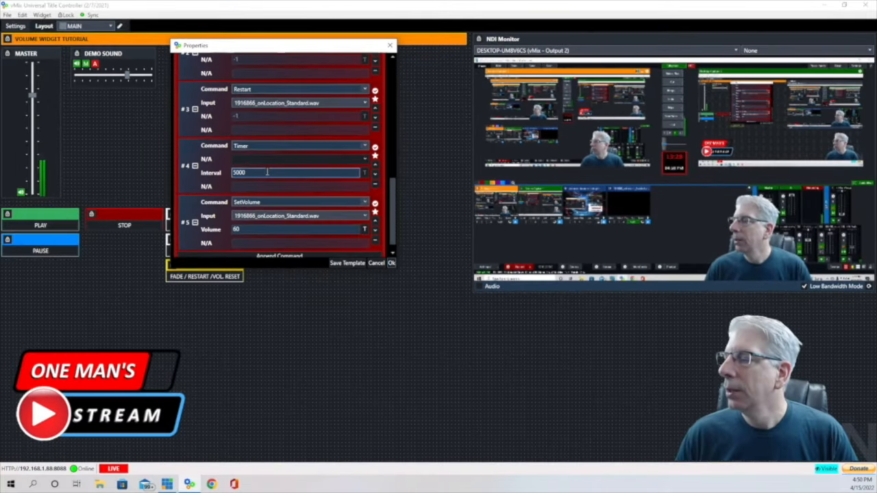
scroll(267, 172, "up", 6)
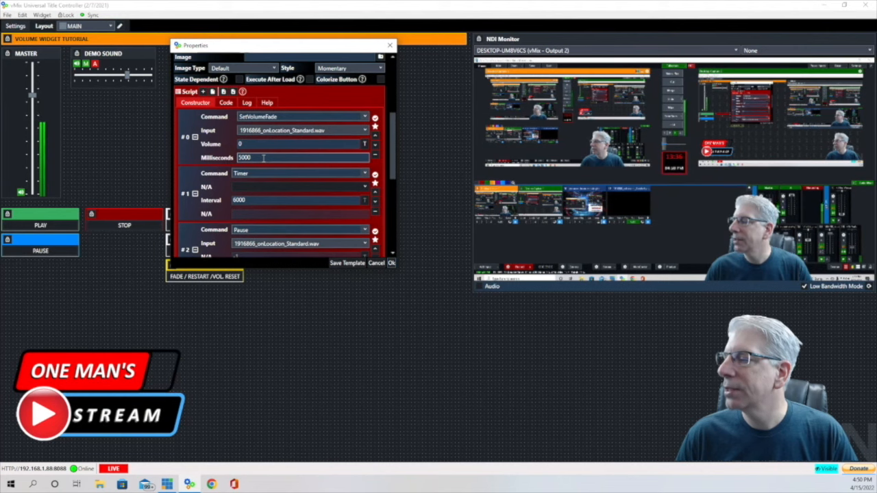
scroll(263, 157, "down", 1)
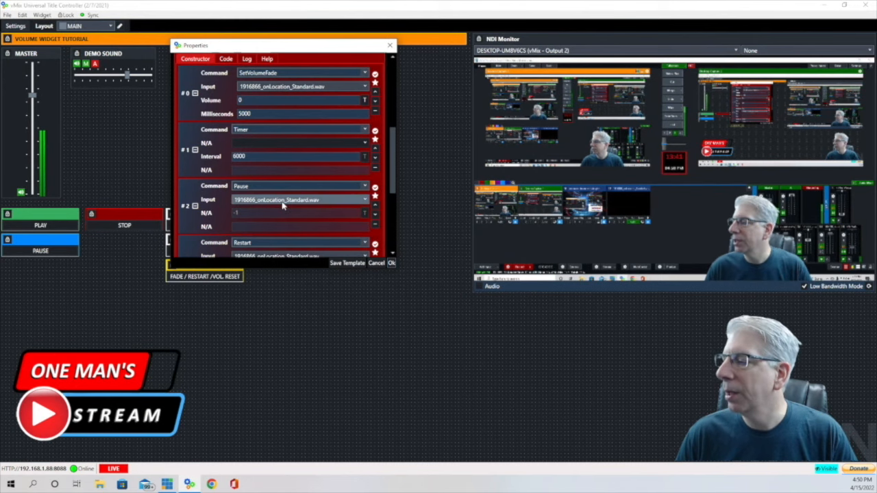
scroll(282, 207, "down", 1)
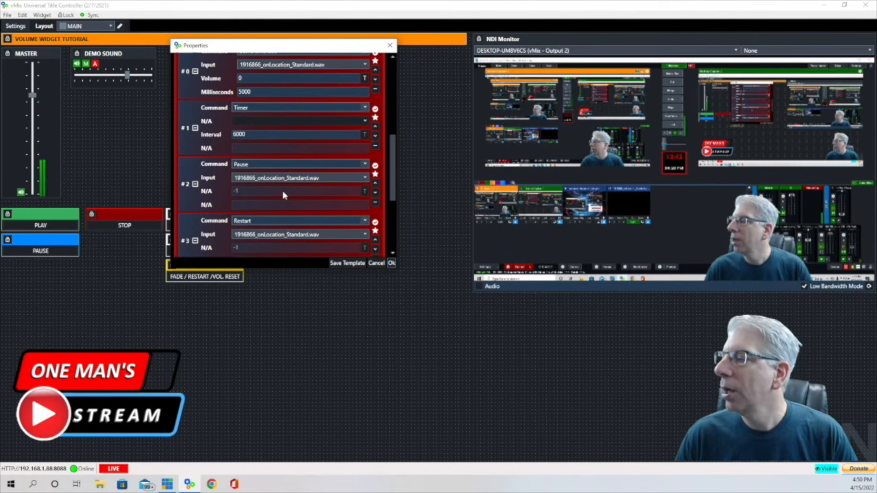
scroll(283, 196, "down", 1)
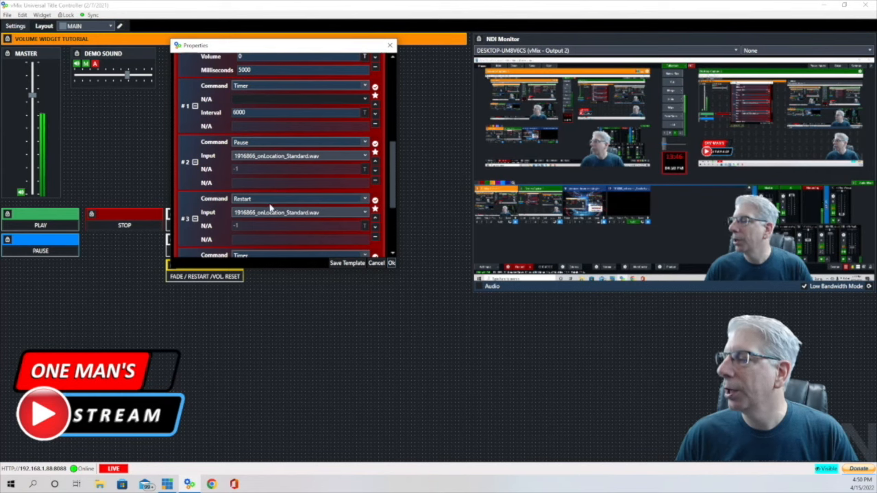
scroll(271, 209, "down", 1)
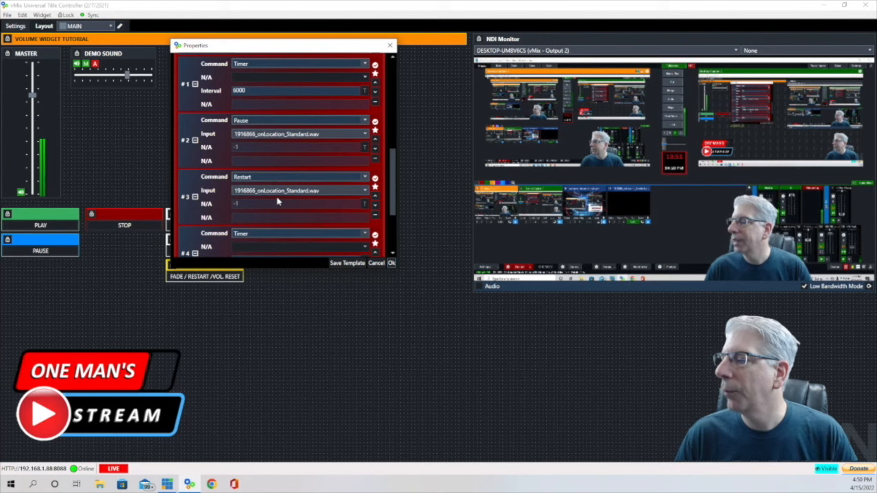
scroll(278, 201, "down", 2)
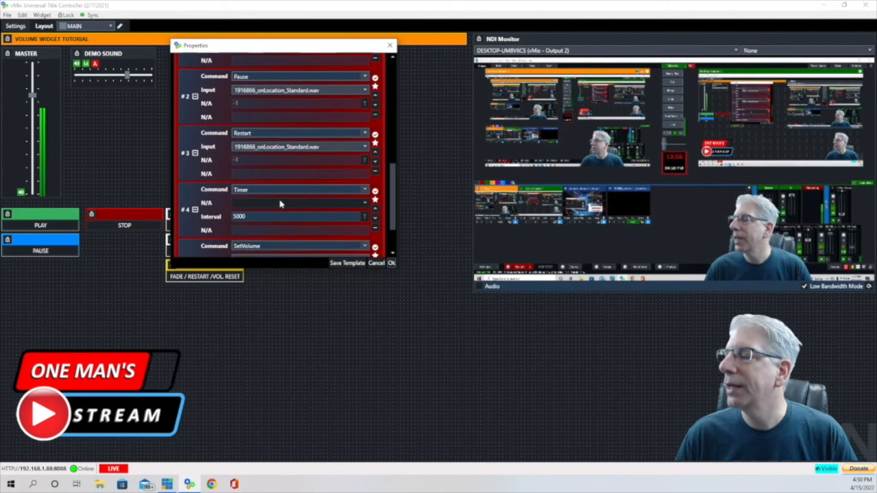
scroll(266, 223, "down", 1)
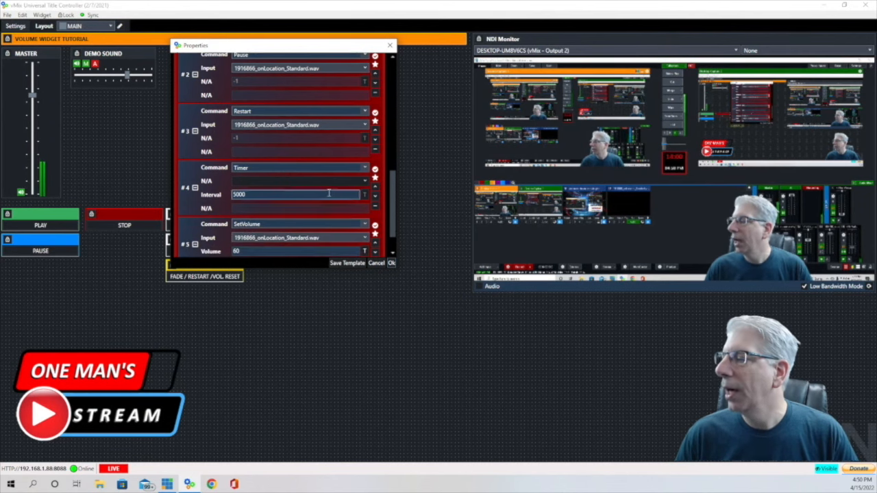
scroll(329, 194, "down", 1)
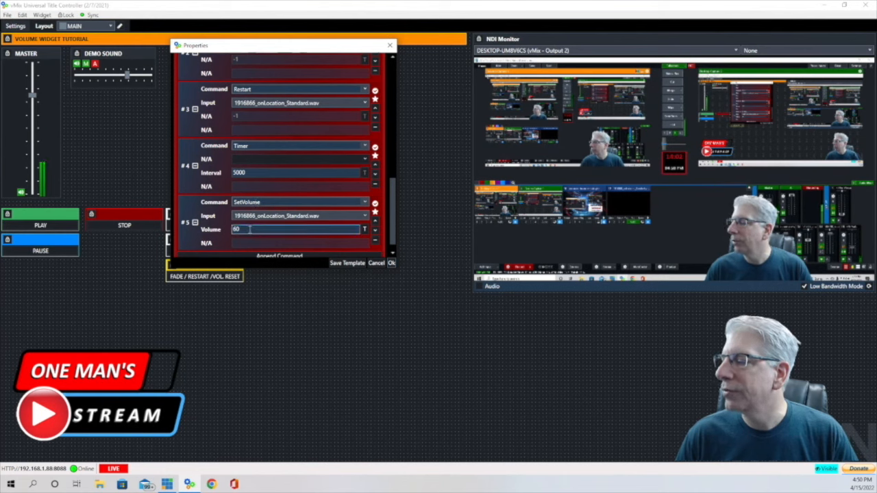
- Save the script, play the demo audio, and run FADE / RESTART / VOL. RESET
left_click(392, 264)
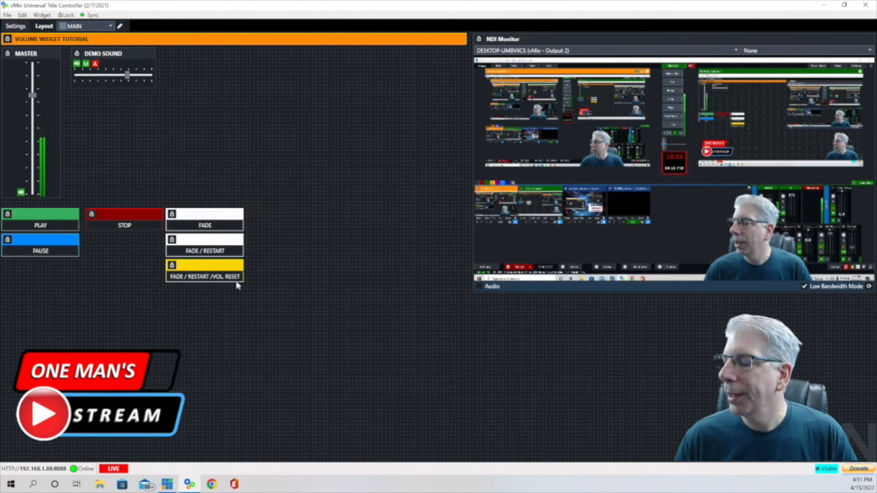
left_click(36, 230)
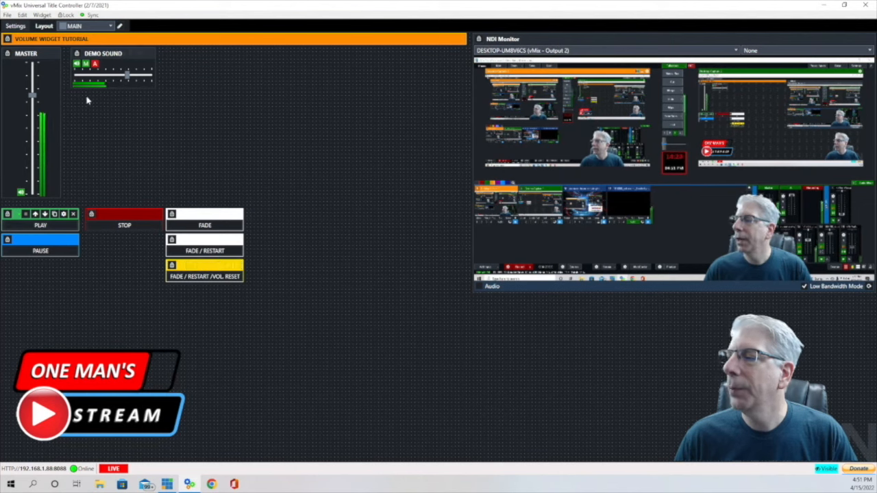
left_click(198, 278)
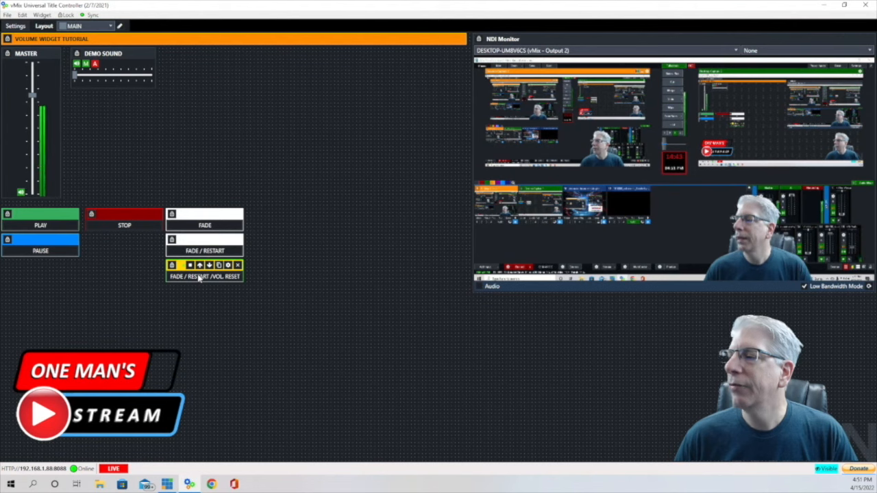
left_click(198, 277)
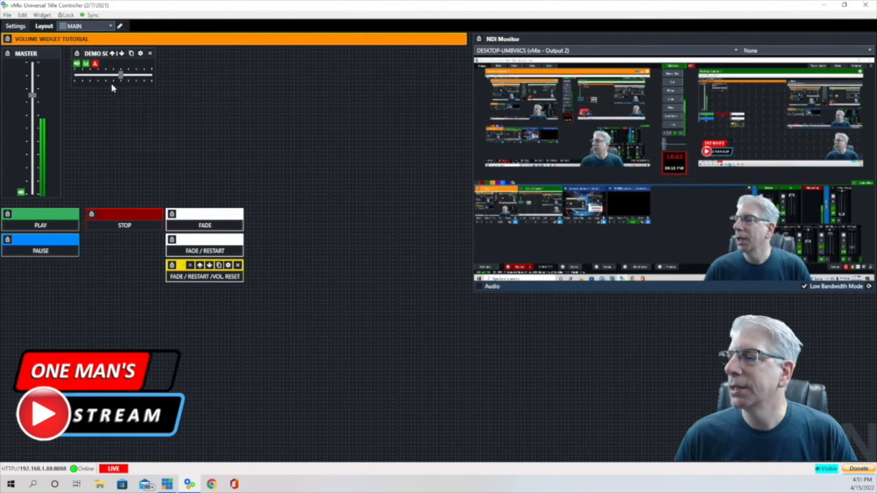
- Play the demo audio again and rerun the fade, restart and volume reset script
left_click(41, 226)
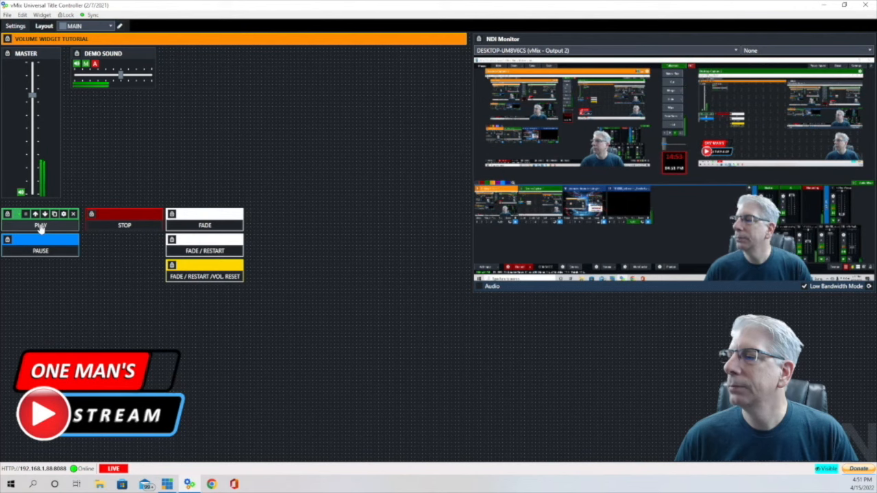
left_click(213, 280)
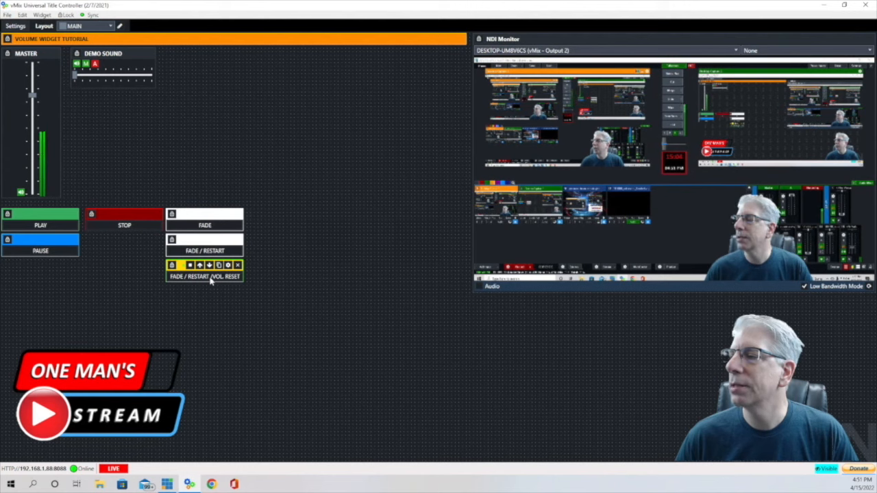
left_click(211, 278)
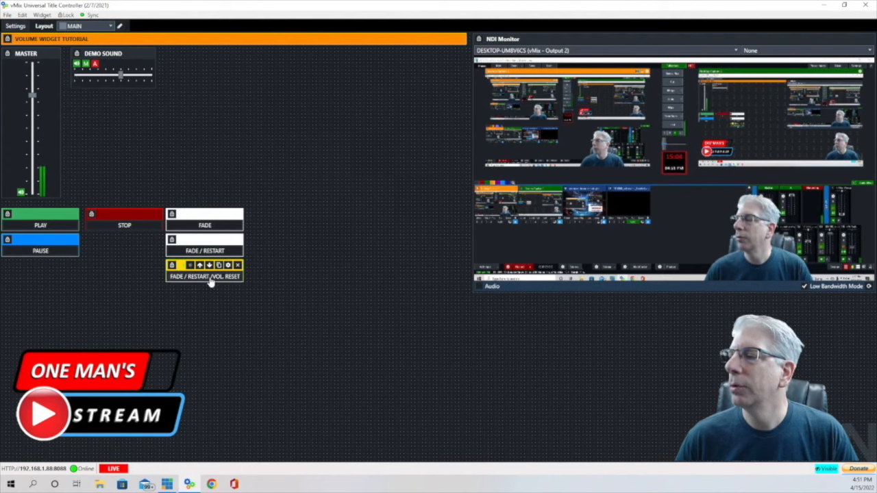